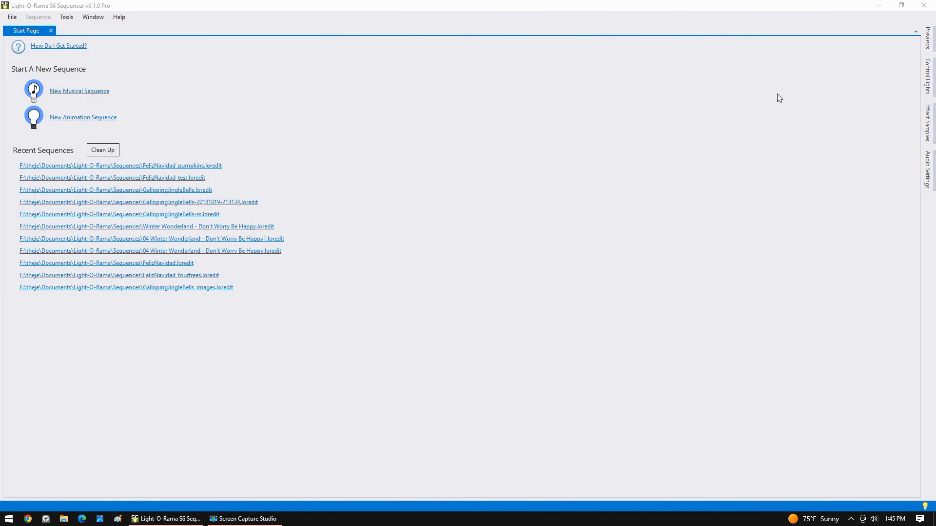
Open the Singing Trees preview for editing and start adding an item from Light-O-Rama Props (online)
left_click(931, 48)
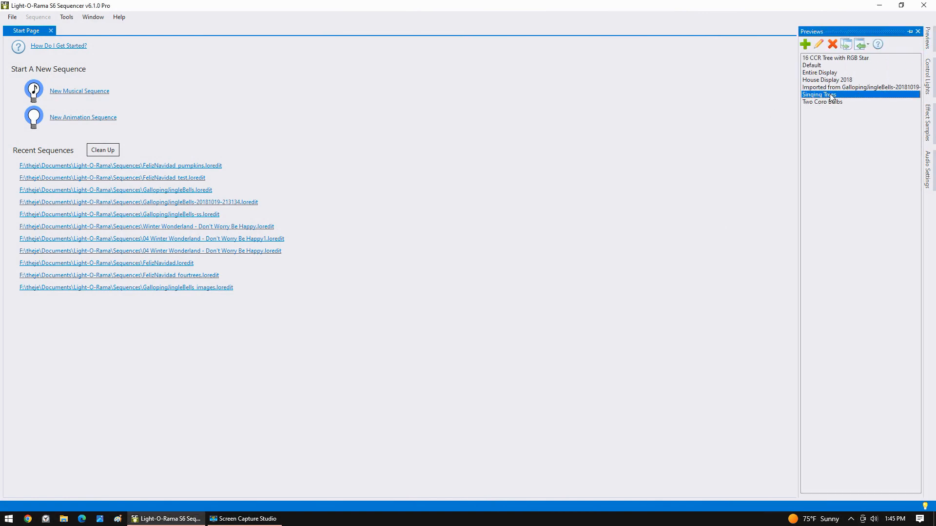
left_click(818, 45)
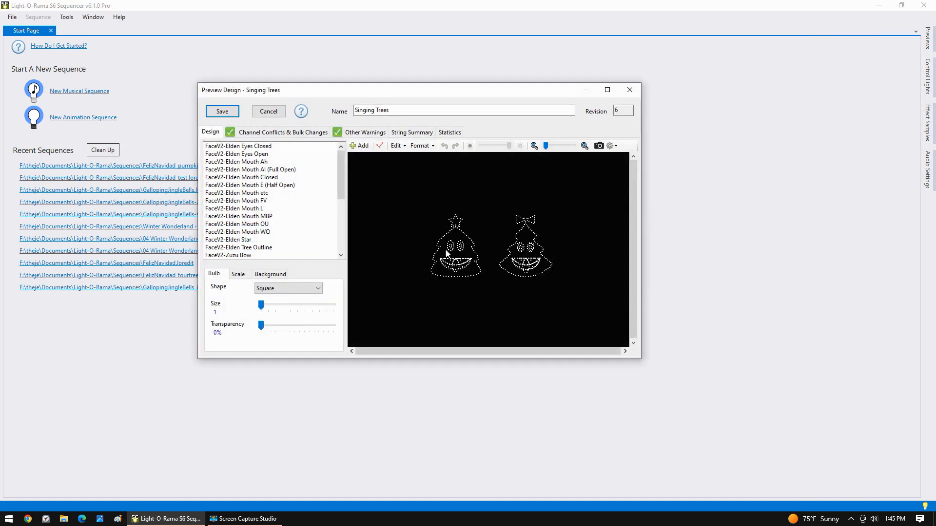
left_click(360, 146)
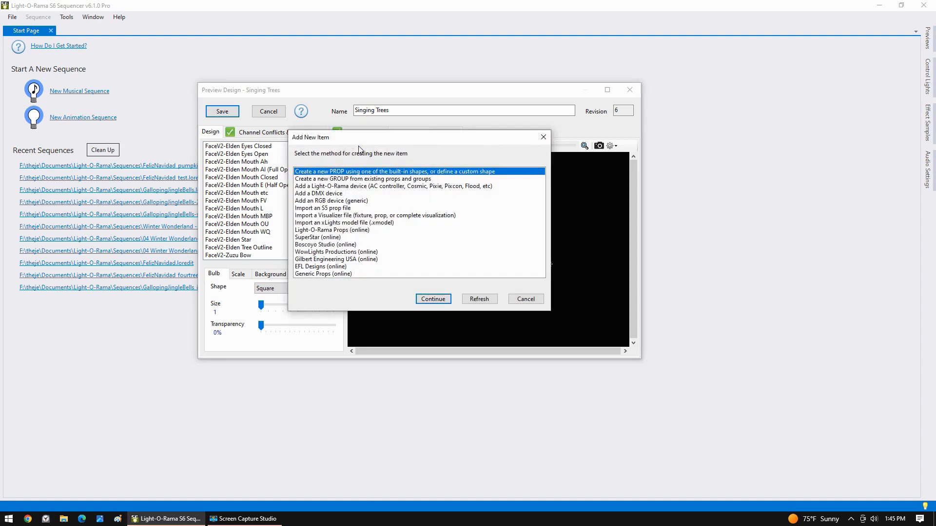
left_click(325, 231)
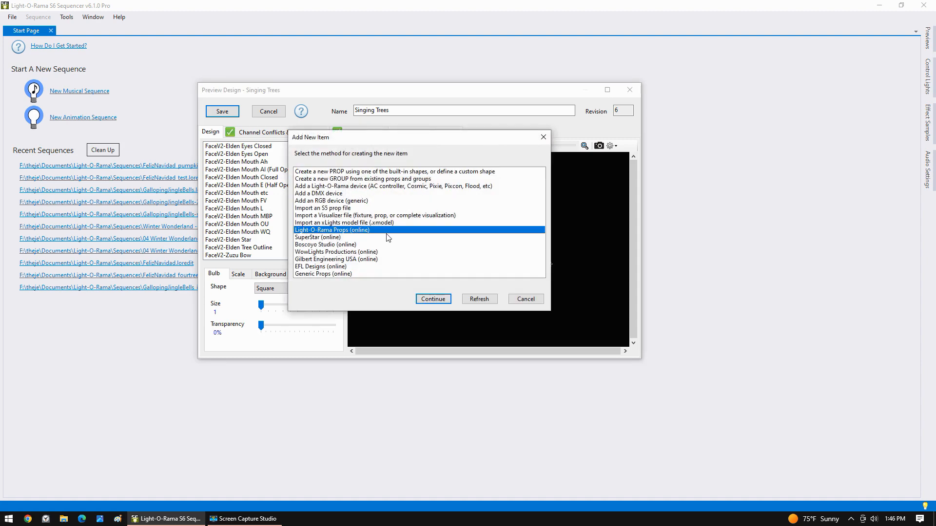
left_click(436, 300)
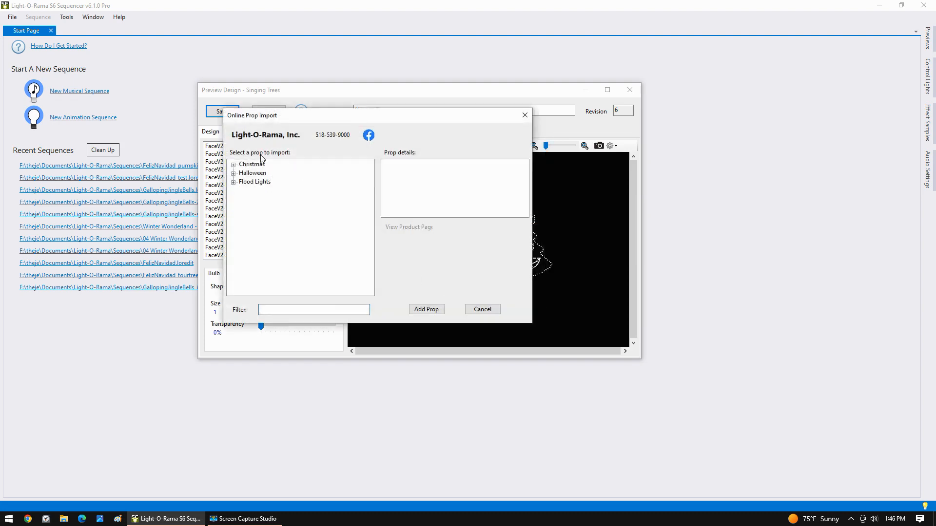
Import the Singing Halloween Pumpkin - Jack prop from the Halloween category into the preview
left_click(234, 173)
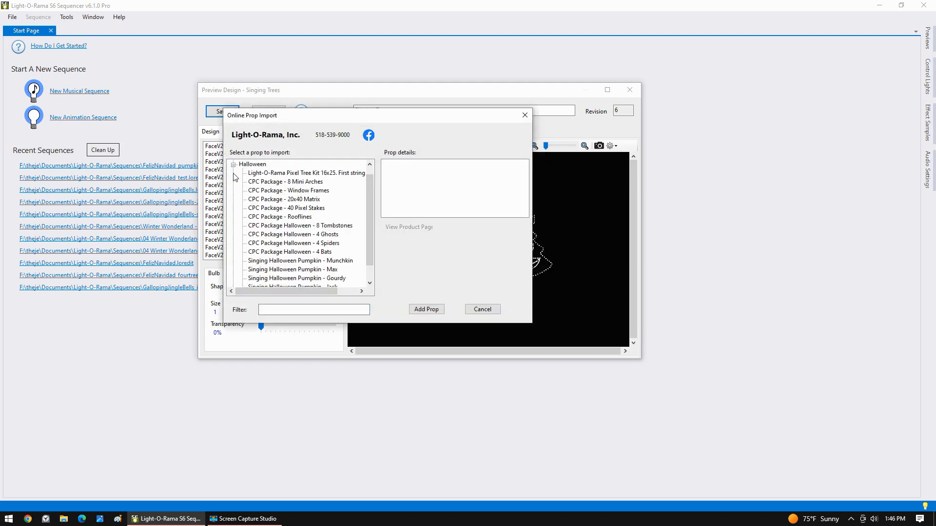
scroll(372, 209, "down", 1)
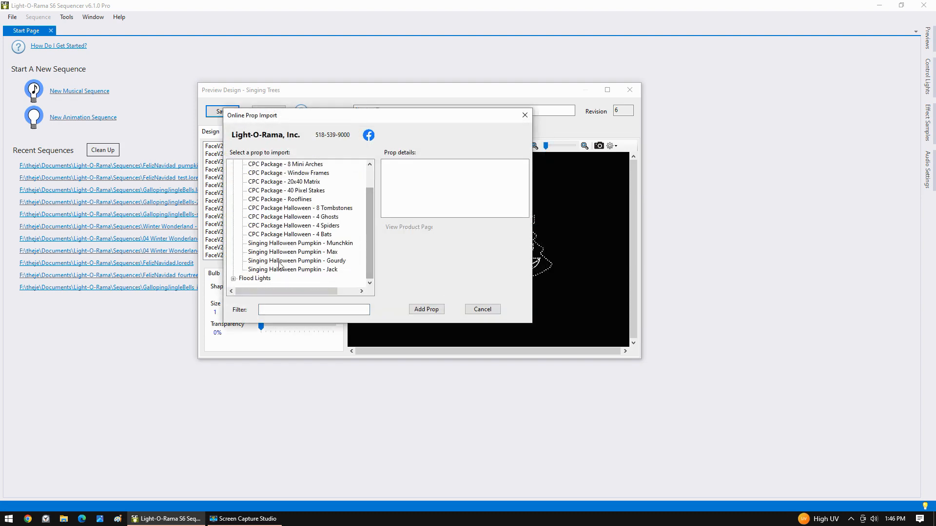
left_click(323, 243)
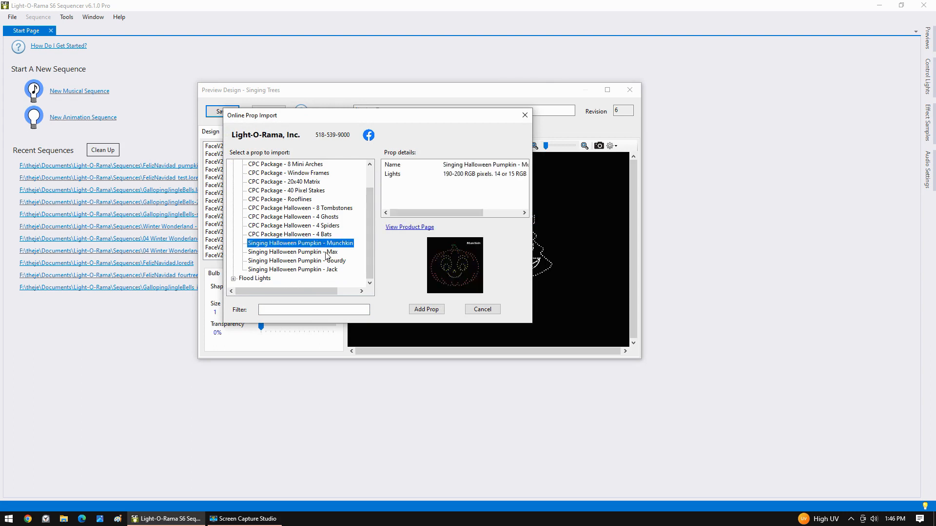
left_click(334, 254)
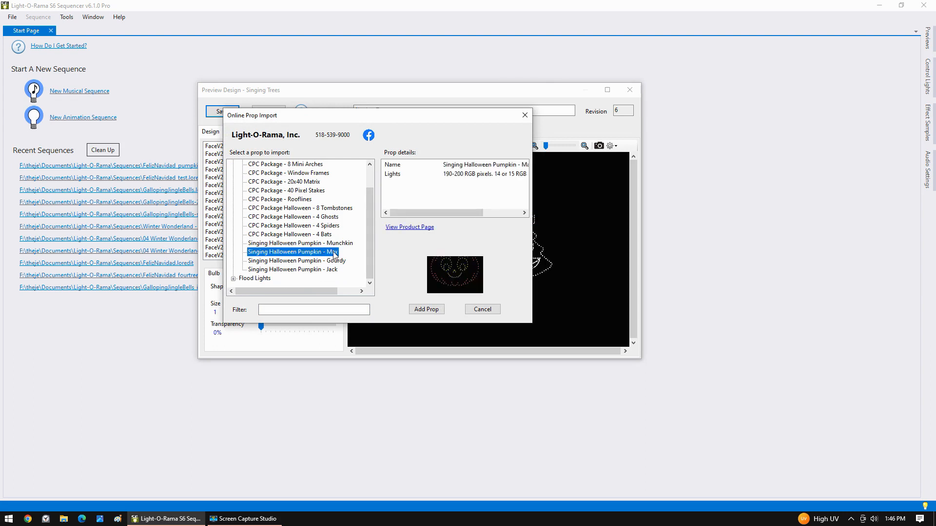
left_click(335, 263)
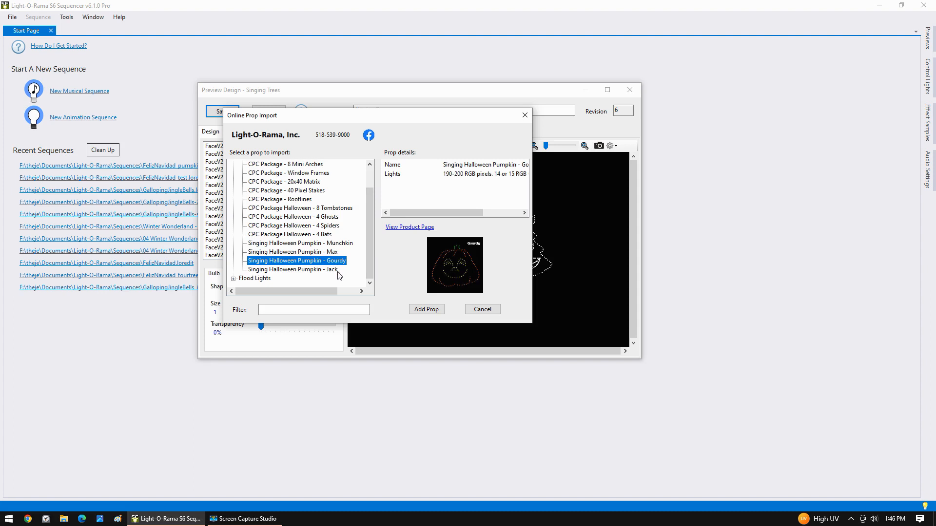
left_click(338, 271)
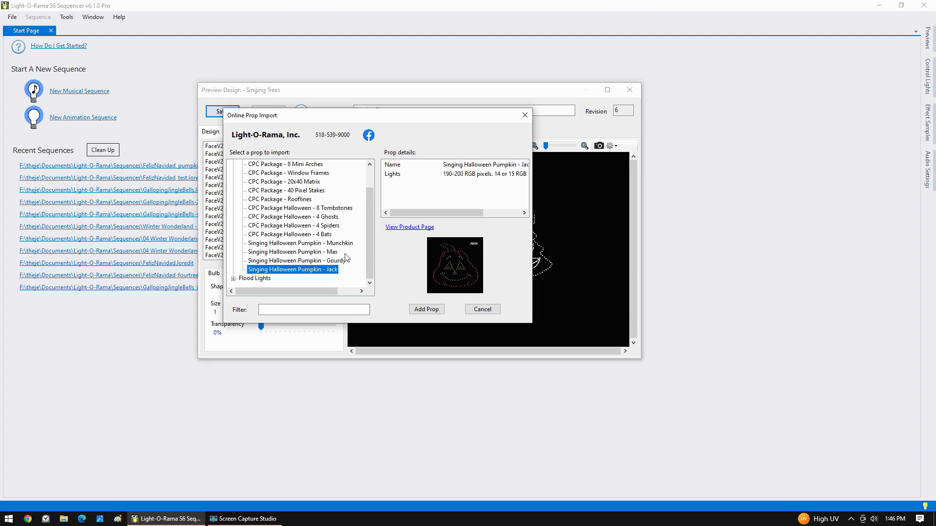
left_click(424, 310)
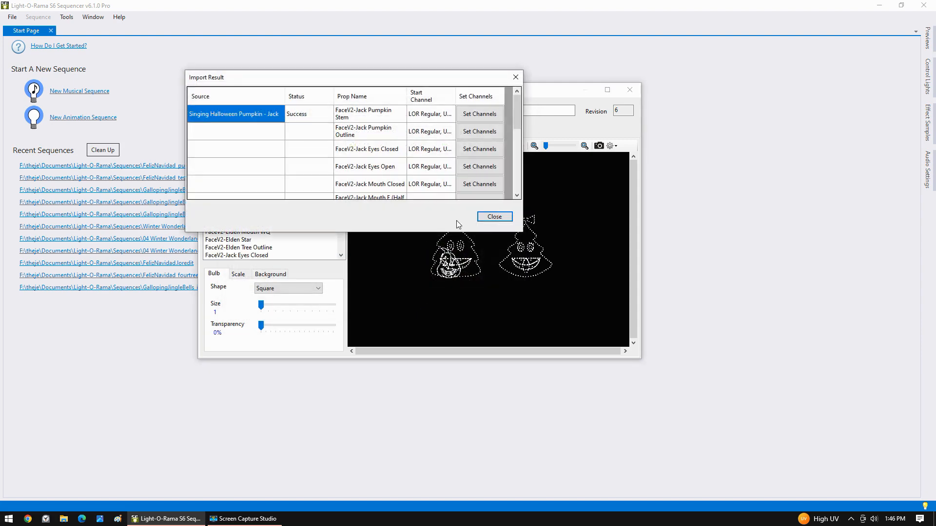
left_click(494, 218)
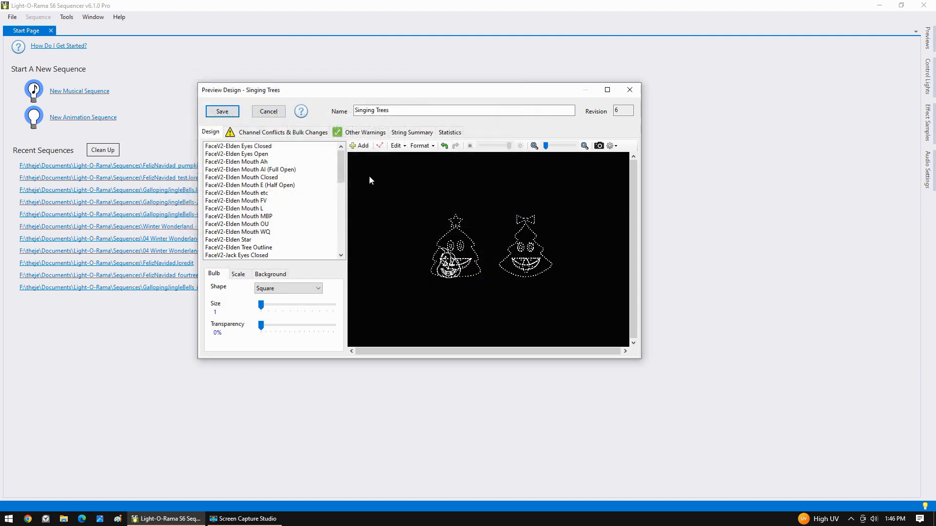
Move the LOR Face Group V2-Jack Whole Pumpkin (RGB) group beside the Elden tree, on its outer side, and enlarge it to about the tree's size
left_click_drag(340, 168, 341, 240)
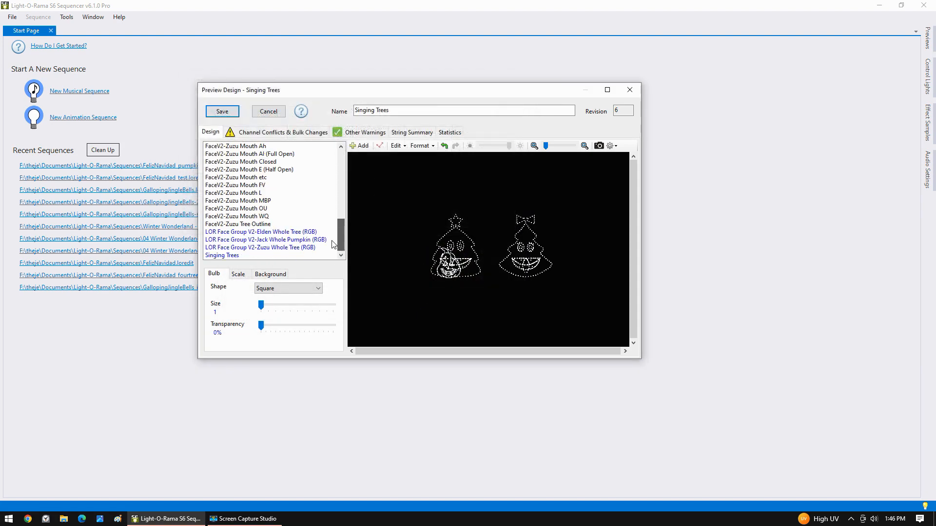
left_click(307, 240)
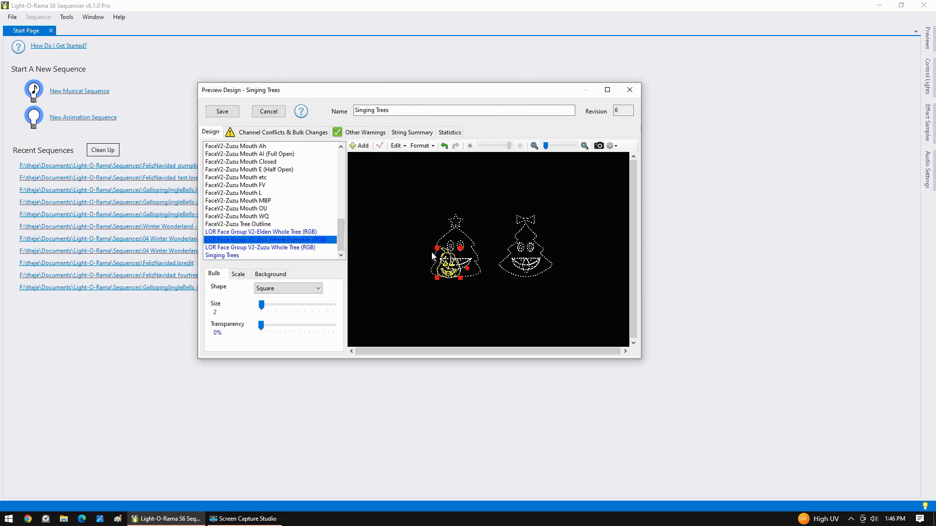
left_click_drag(452, 269, 396, 259)
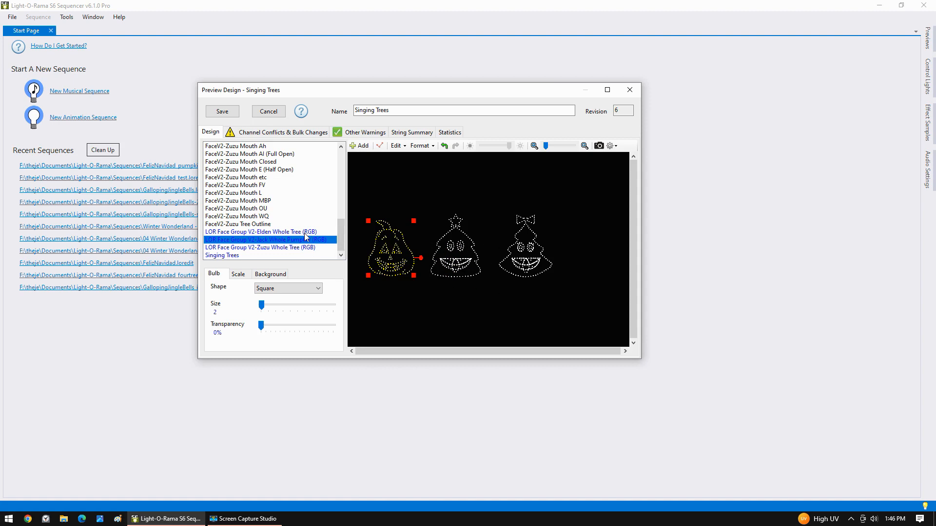
Examine the members and arrangement in the group definition of LOR Face Group V2-Elden Whole Tree (RGB)
left_click(310, 232)
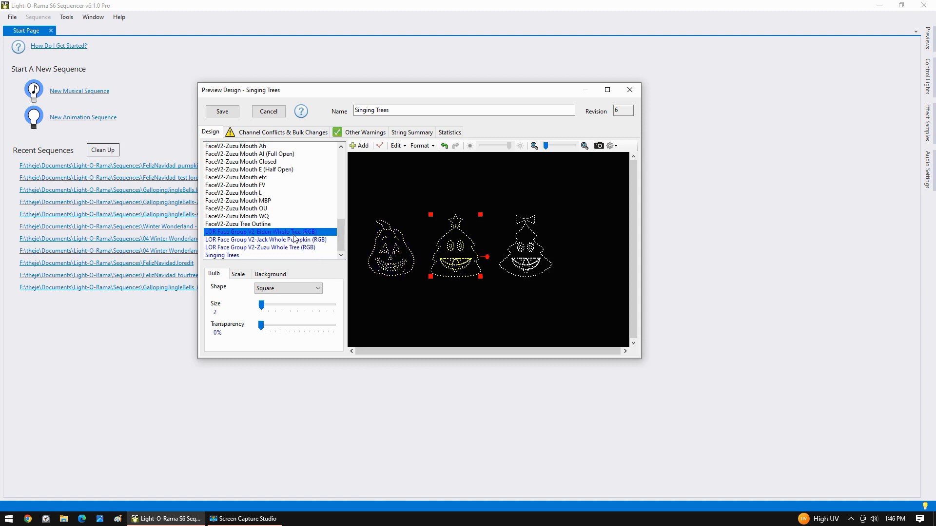
double_click(297, 234)
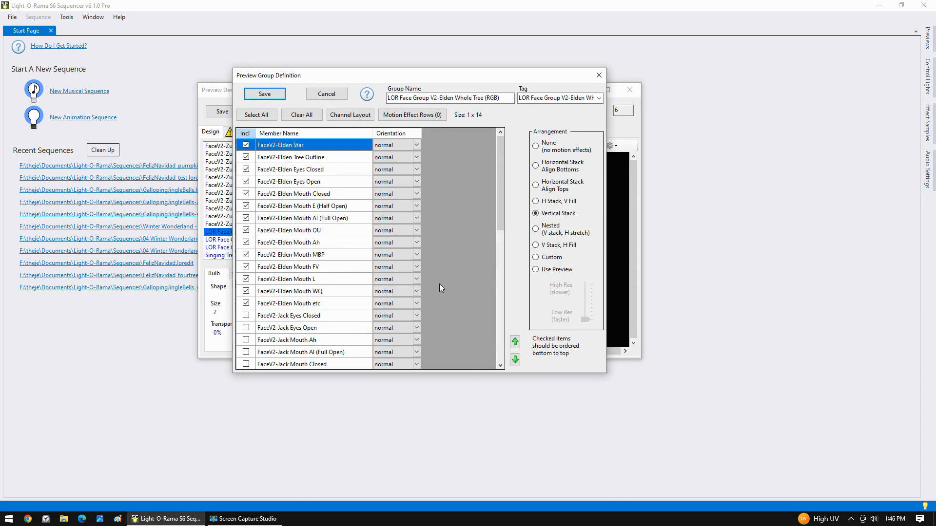
left_click(264, 96)
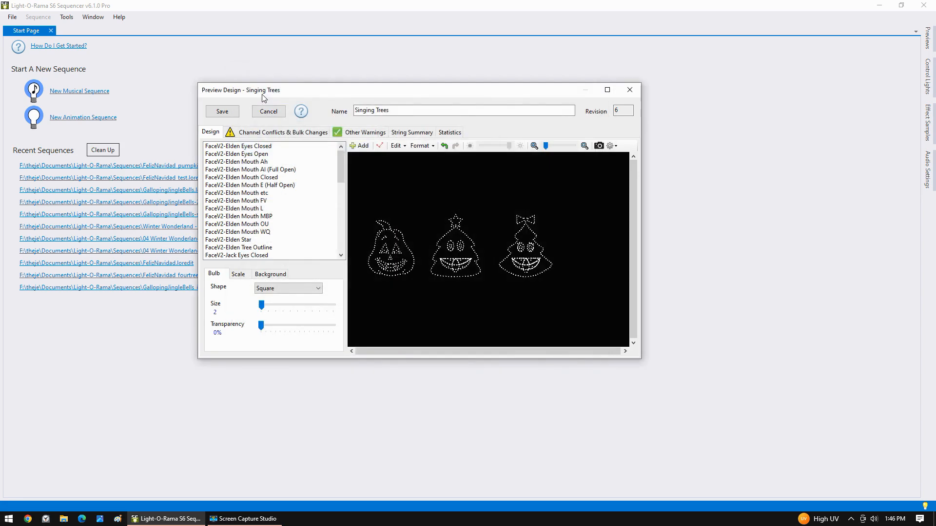
Set the arrangement of LOR Face Group V2-Jack Whole Pumpkin (RGB) to Vertical Stack and save the group definition
left_click_drag(340, 169, 340, 235)
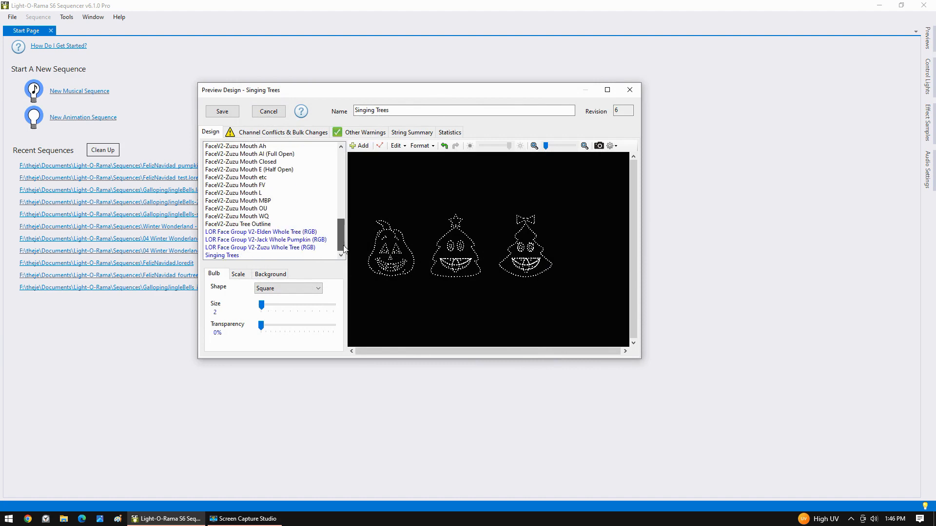
left_click(311, 241)
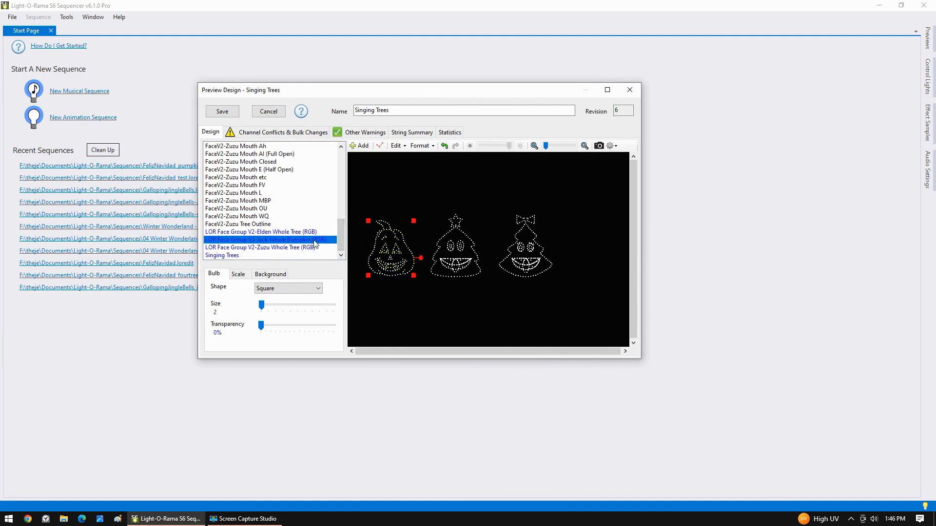
double_click(314, 244)
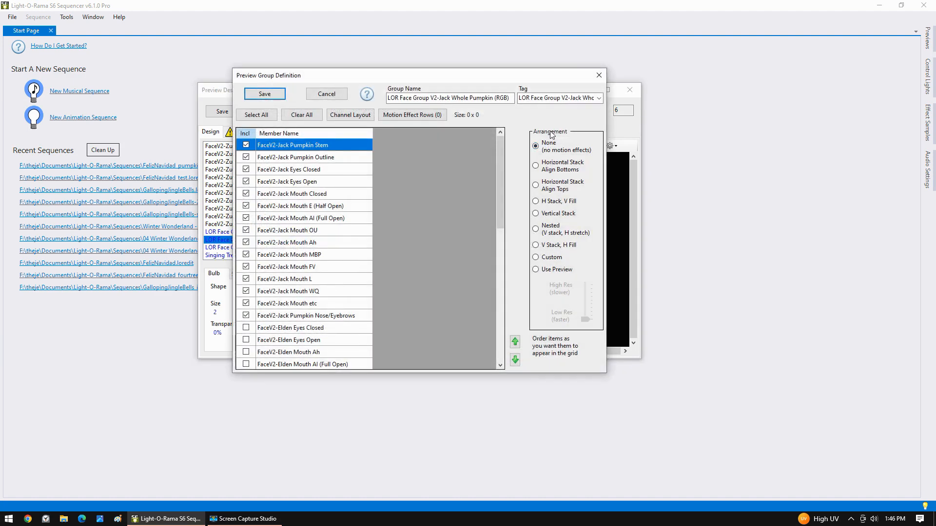
left_click(549, 214)
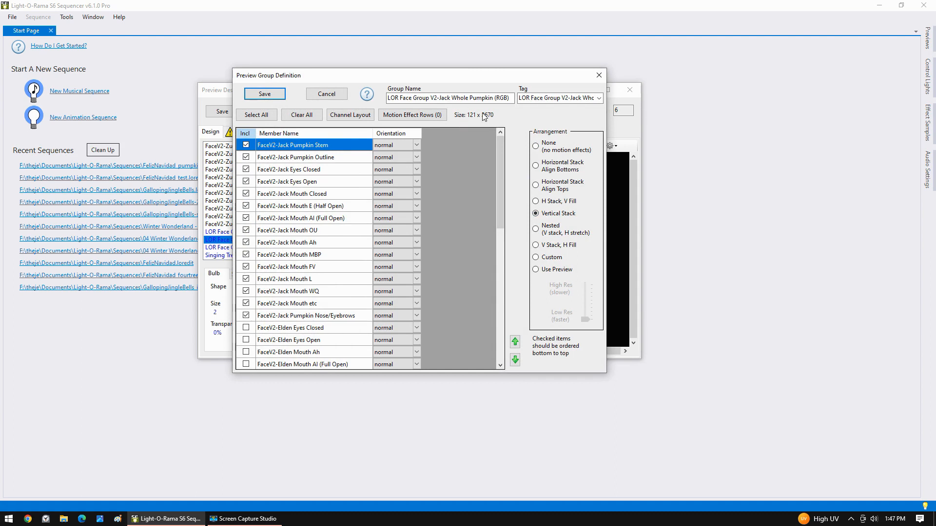
left_click(267, 96)
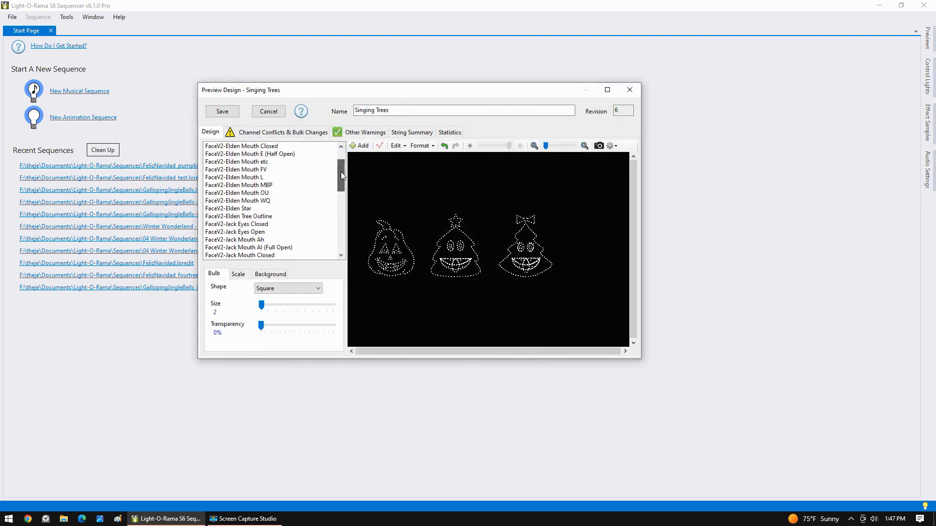
Import the Singing Halloween Pumpkin - Jack prop from the SuperStar (online) collection into the preview
left_click(368, 148)
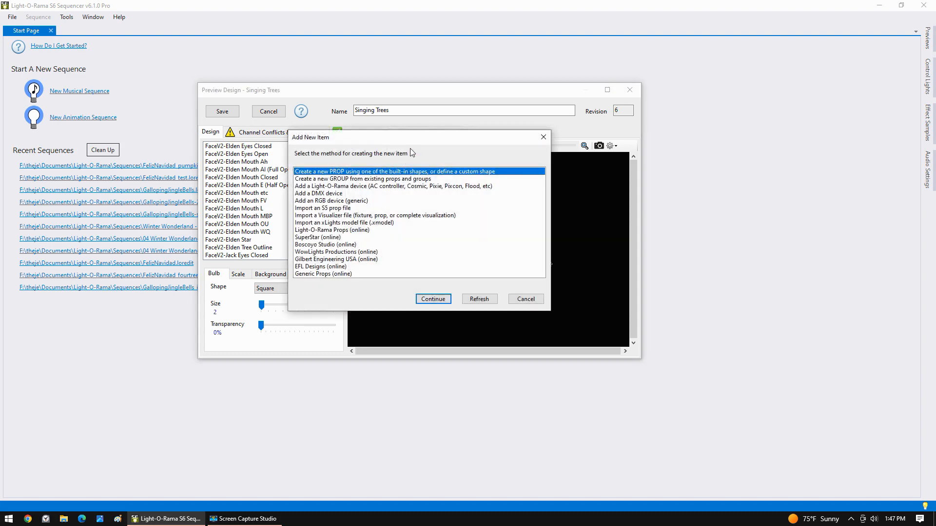
left_click(317, 239)
left_click(425, 300)
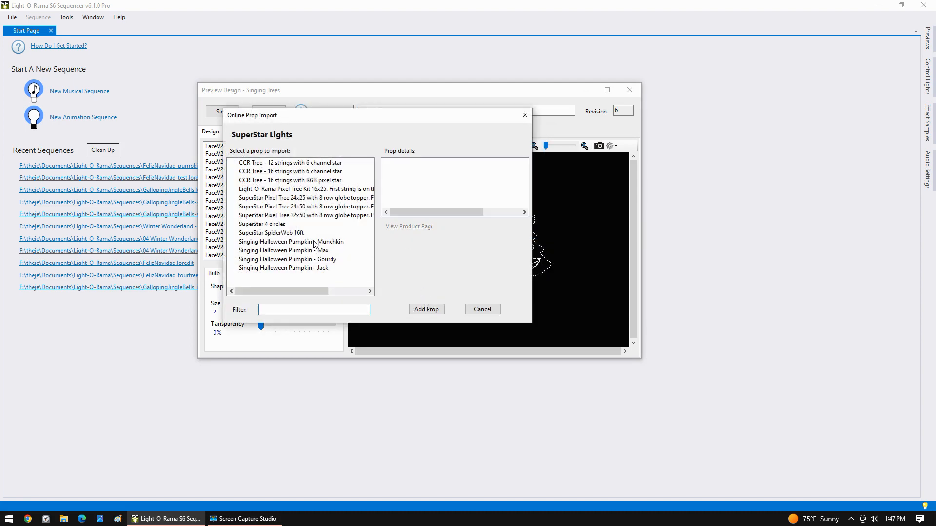
left_click(315, 243)
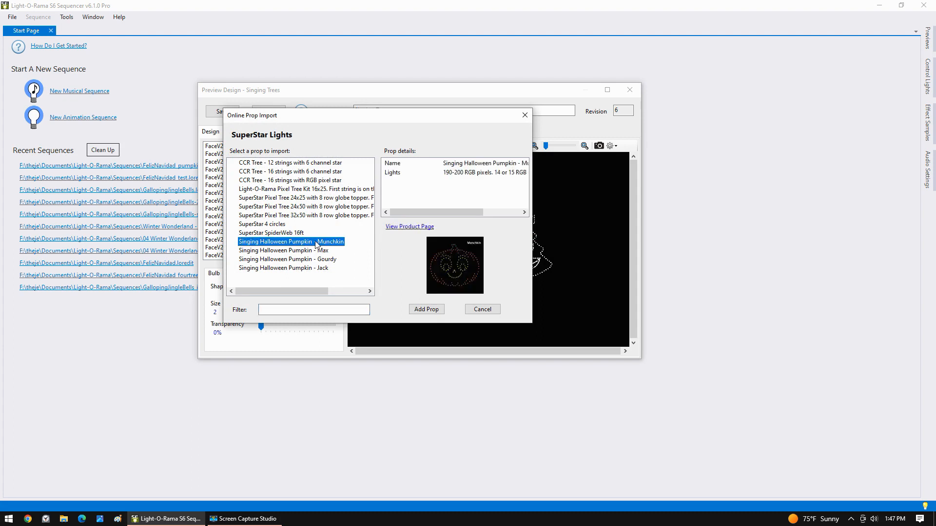
left_click(325, 251)
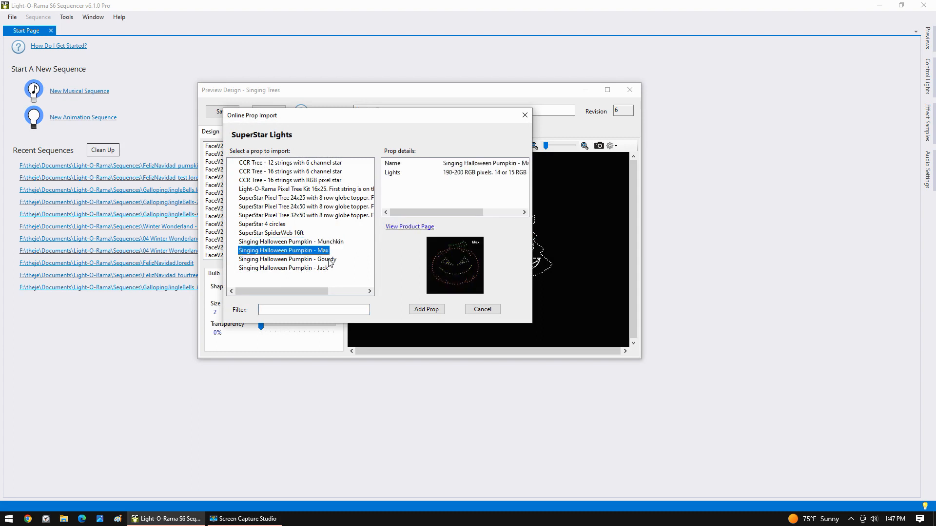
left_click(330, 261)
left_click(326, 269)
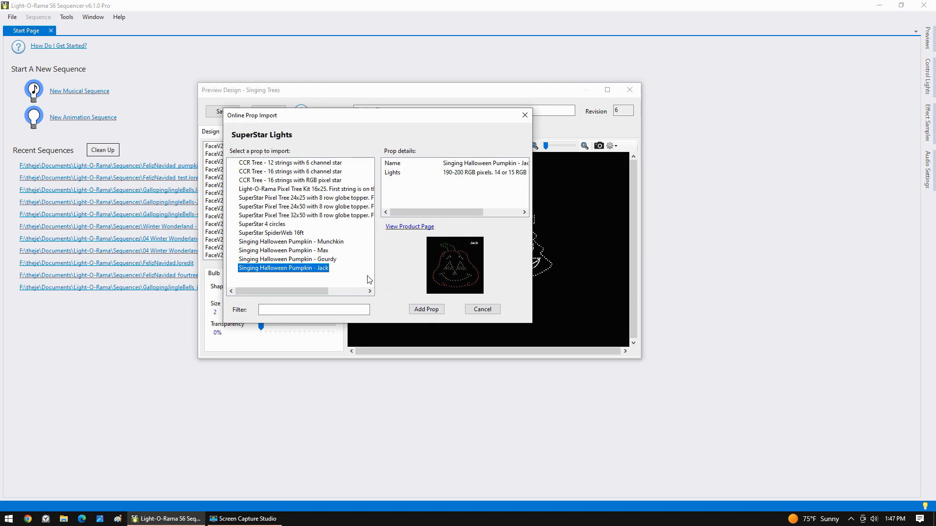
left_click(431, 309)
left_click(494, 216)
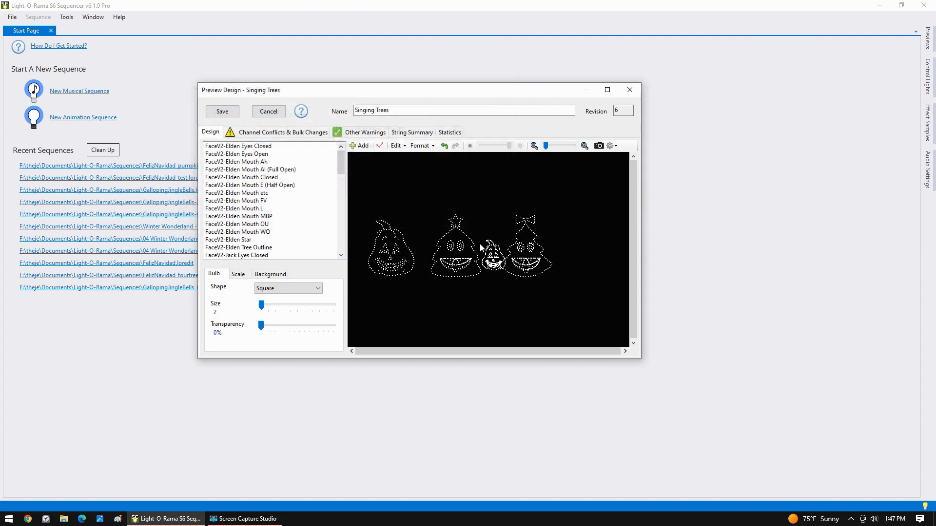
Place the Jack-SuperStar whole pumpkin group above the Elden tree, enlarge it to about the tree's width, and review its group definition
left_click_drag(339, 165, 332, 257)
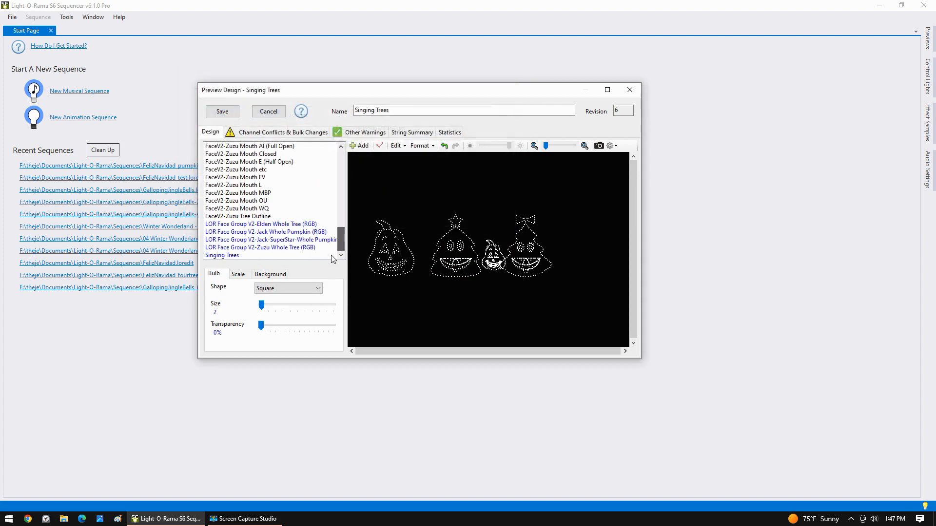
left_click(269, 241)
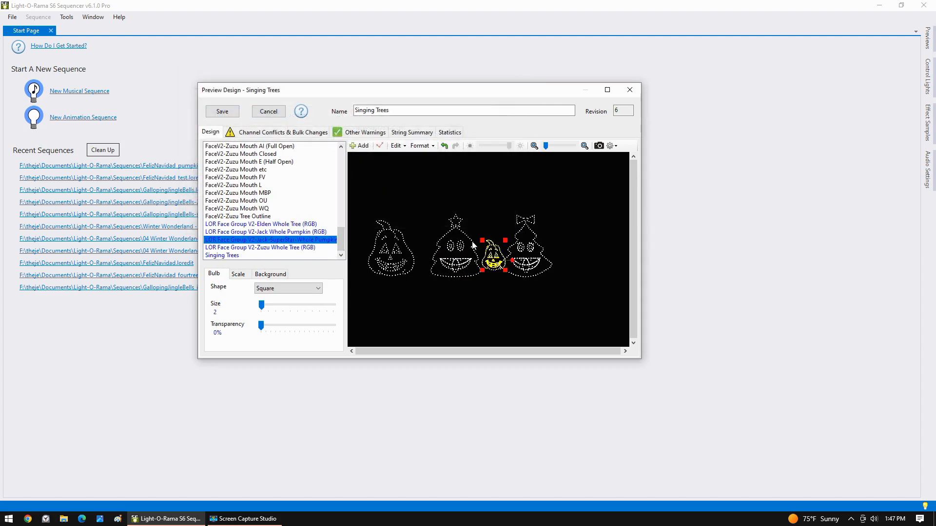
left_click_drag(504, 269, 461, 197)
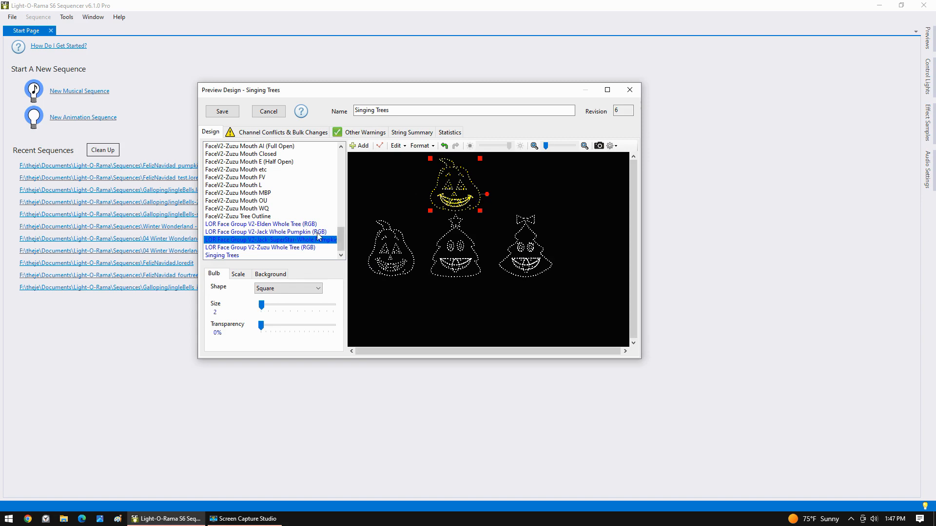
double_click(294, 241)
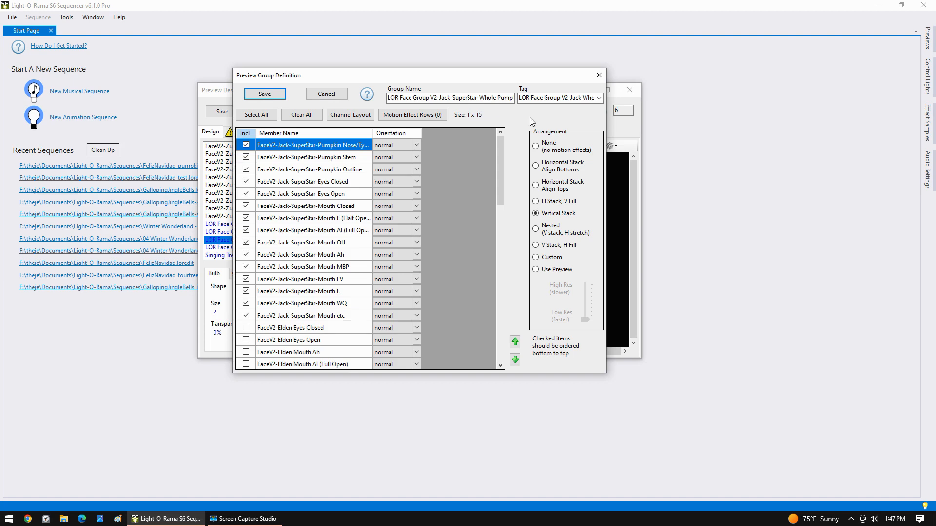
left_click(264, 94)
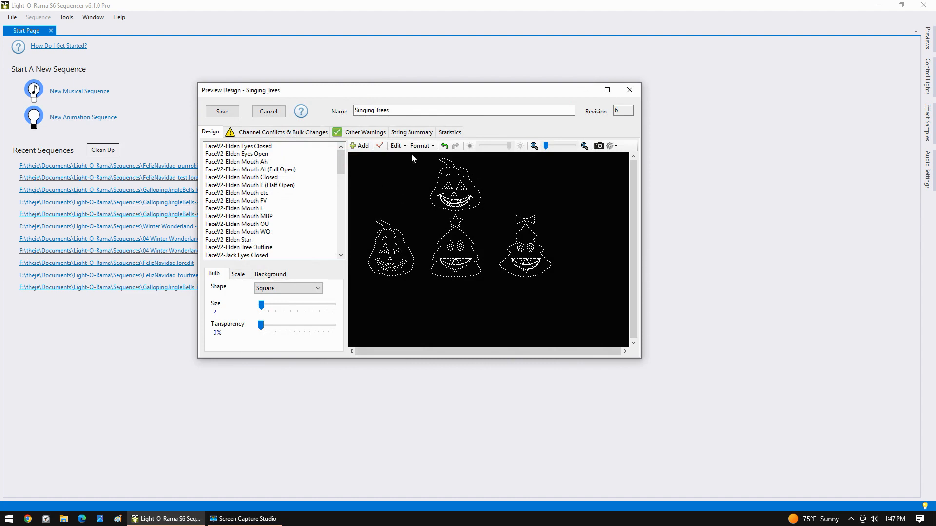
Import the Singing Halloween Pumpkin - Max prop from the SuperStar (online) collection into the preview
left_click(361, 146)
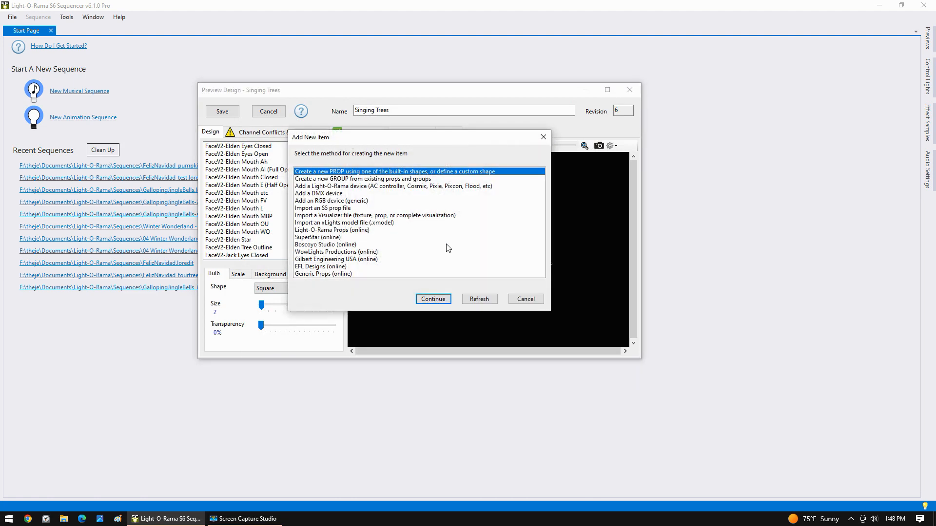
left_click(323, 238)
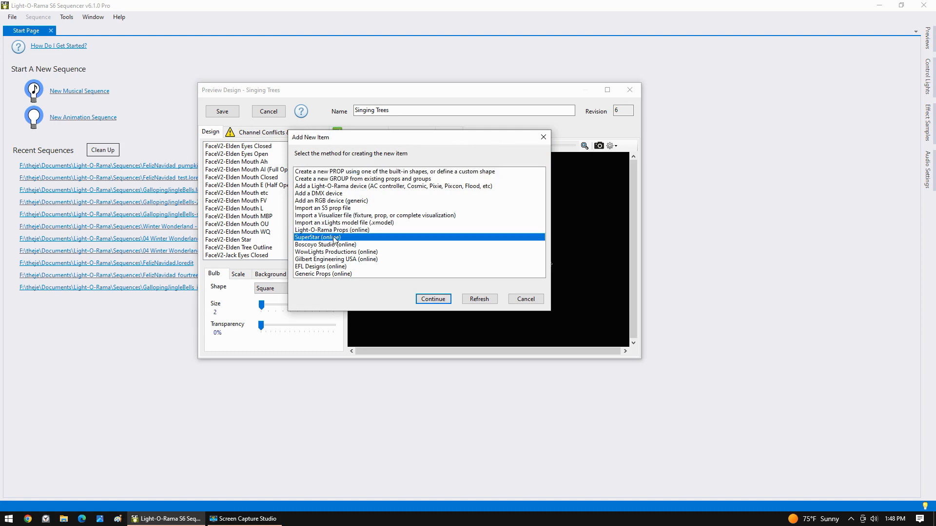
left_click(433, 299)
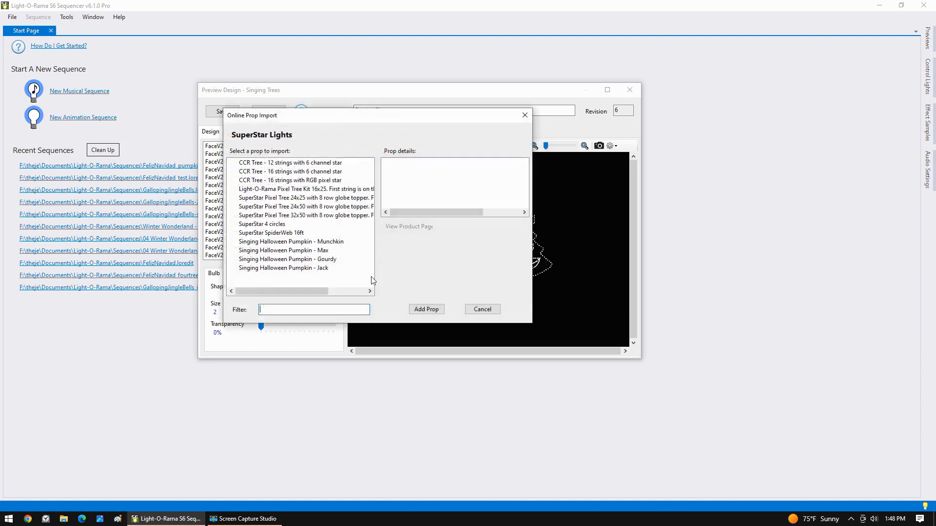
left_click(327, 252)
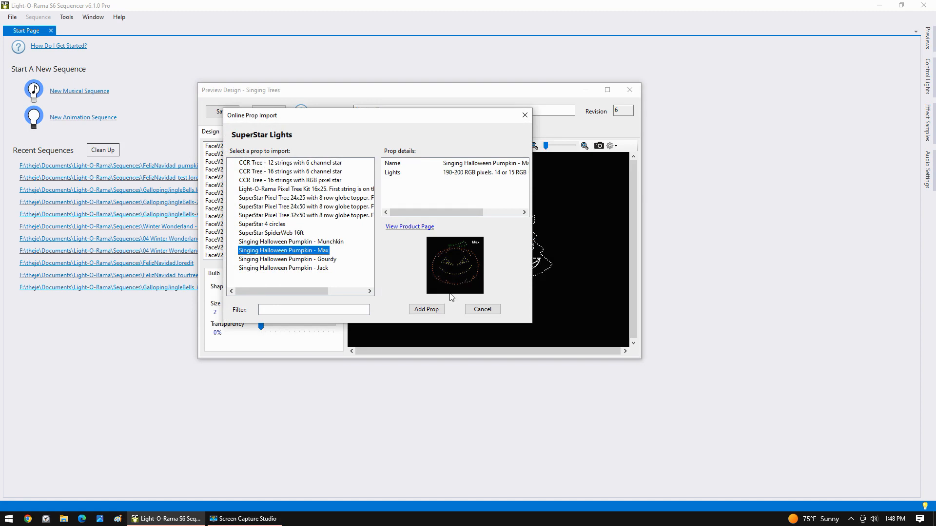
left_click(426, 310)
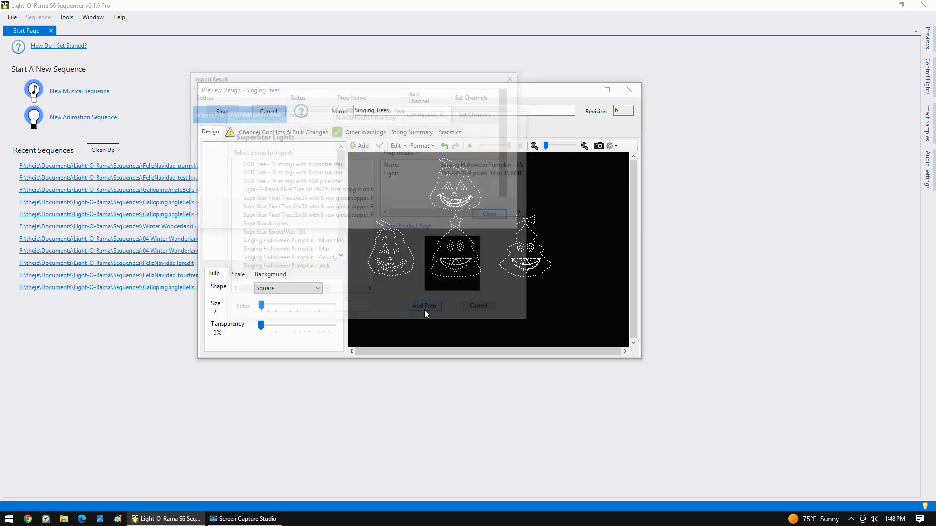
left_click(495, 216)
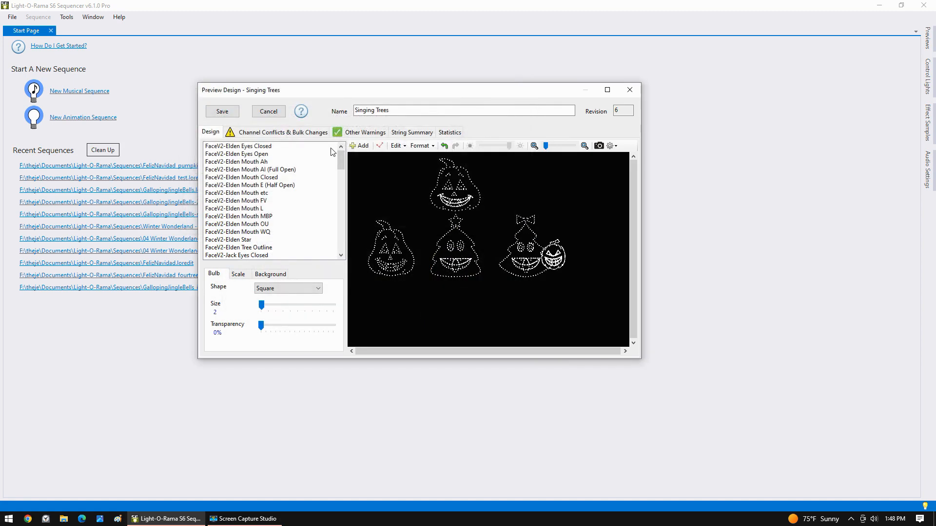
Place the Max-SuperStar whole pumpkin group above the Zuzu tree, enlarged to about the tree's width
left_click_drag(341, 160, 341, 241)
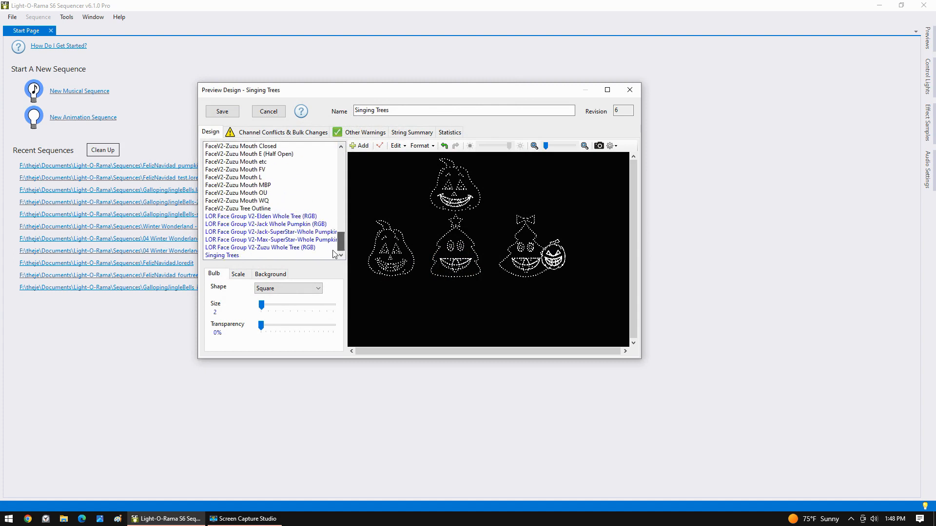
left_click(291, 240)
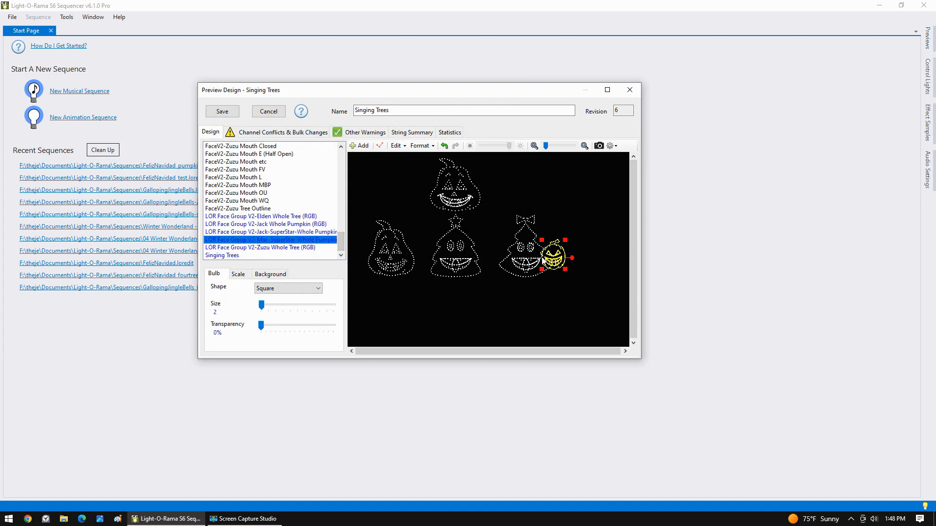
left_click_drag(554, 261, 540, 167)
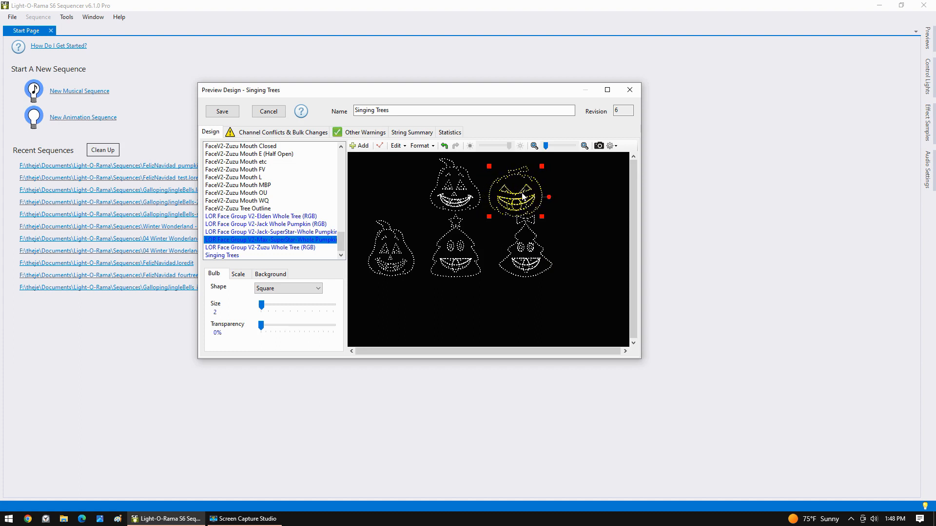
left_click_drag(523, 196, 532, 192)
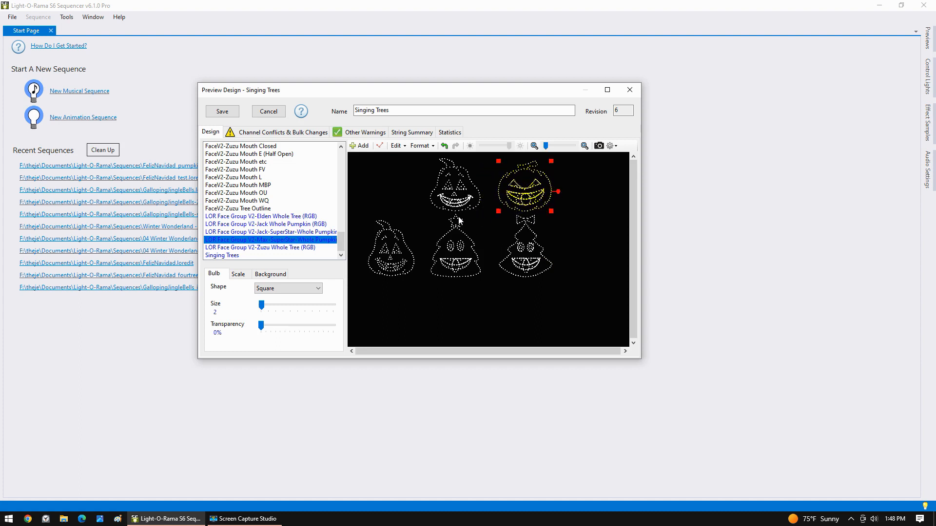
Review the Max-SuperStar whole pumpkin's group definition, and highlight the props belonging to the Singing Trees group
left_click(331, 232)
double_click(328, 240)
left_click(278, 95)
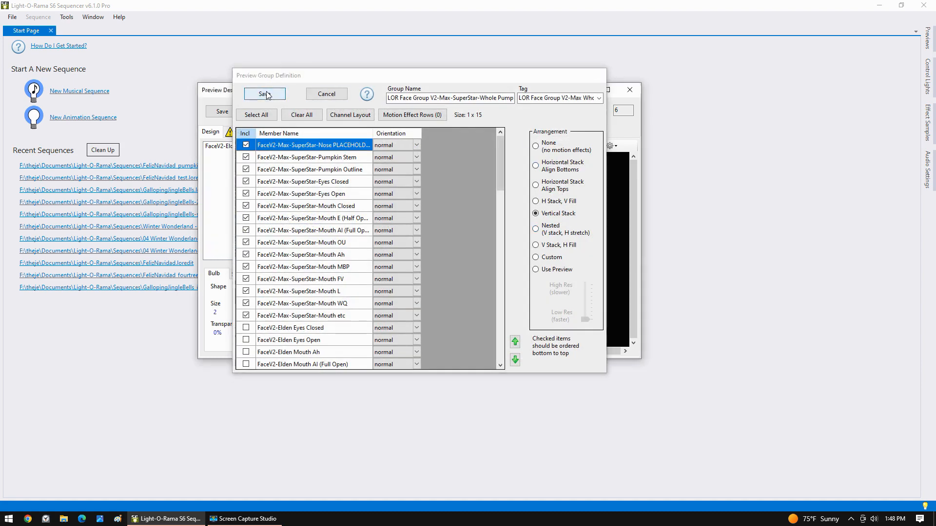
left_click_drag(340, 164, 340, 254)
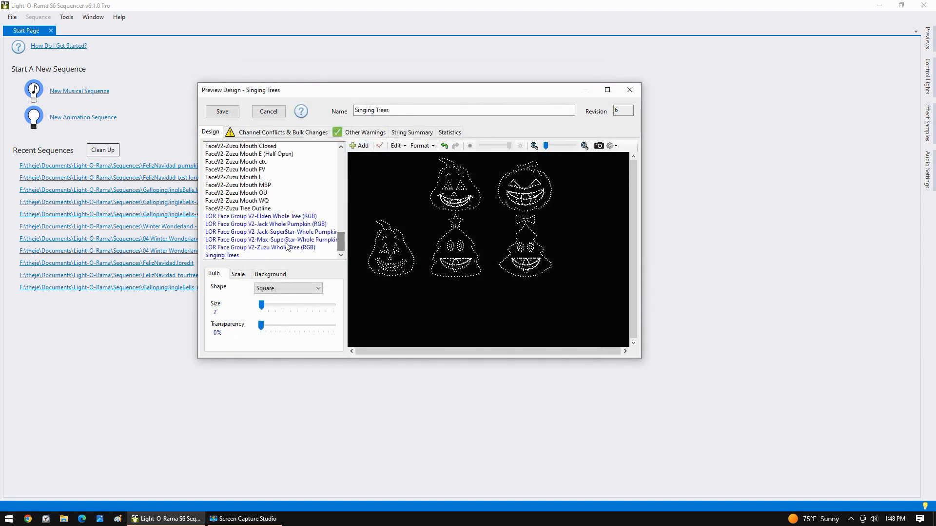
left_click(247, 256)
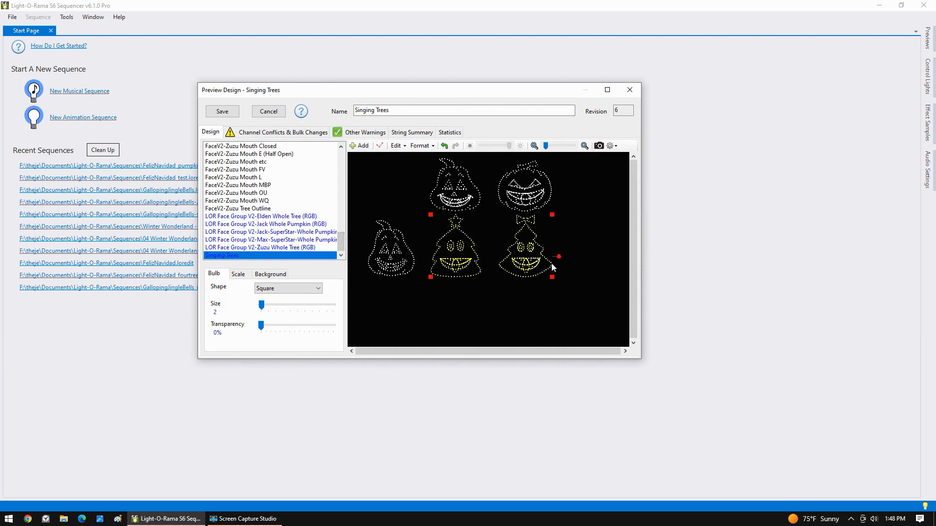
Start a new group from the Max-SuperStar and Jack-SuperStar whole pumpkin groups, with its definition window clear of the pumpkins in the preview
left_click(299, 240)
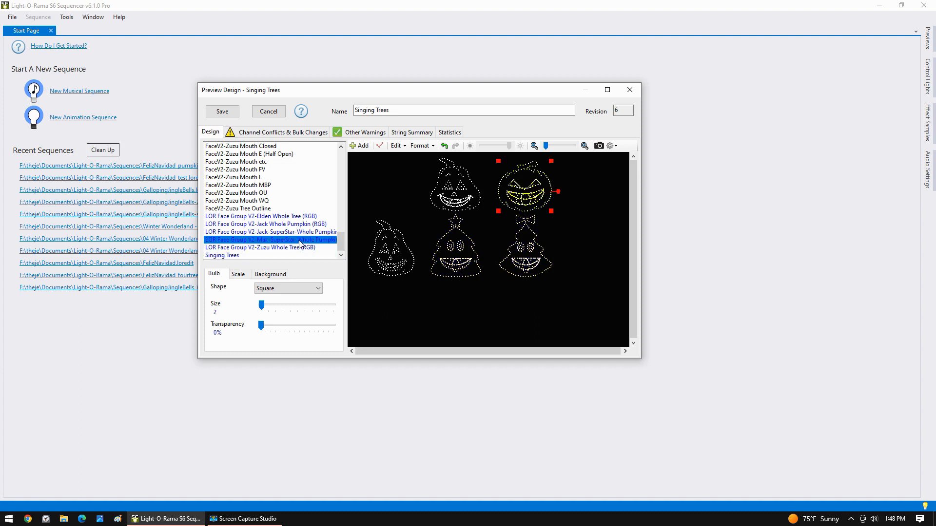
left_click(303, 233, "ctrl")
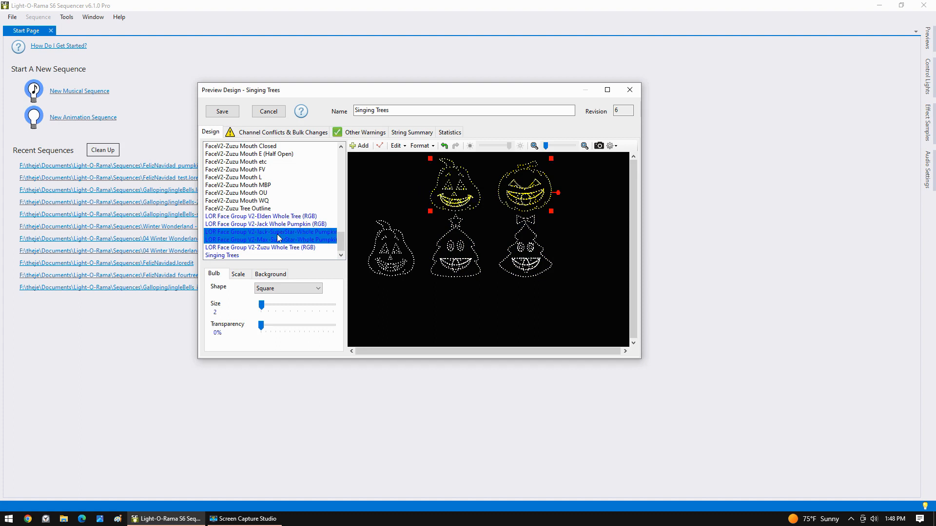
right_click(279, 238)
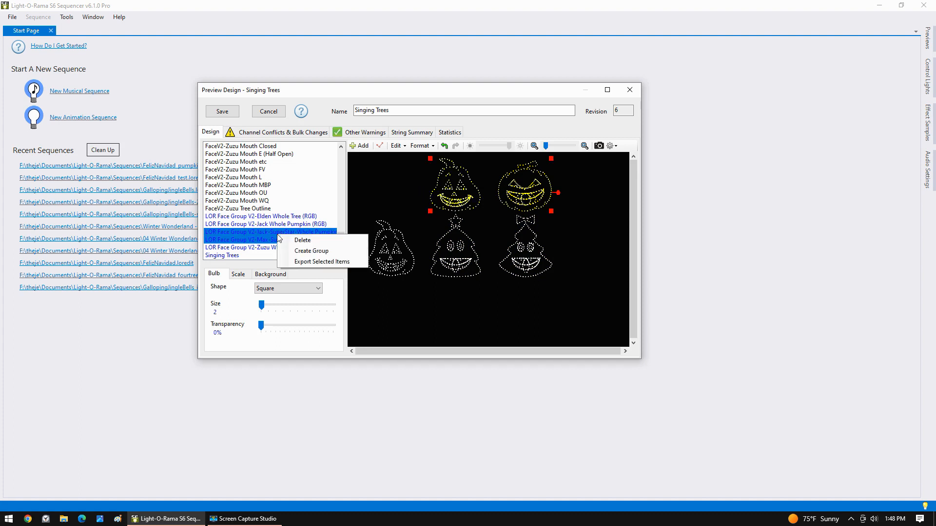
left_click(309, 252)
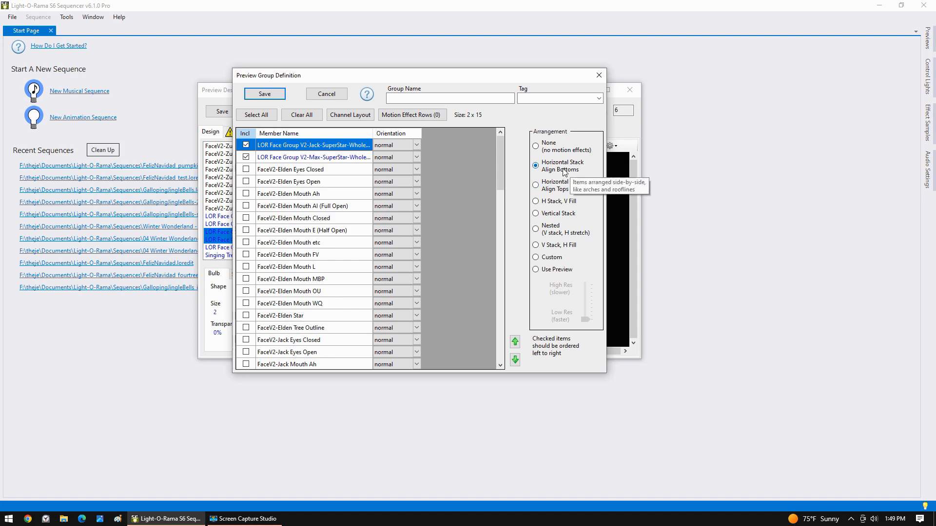
left_click_drag(416, 81, 696, 88)
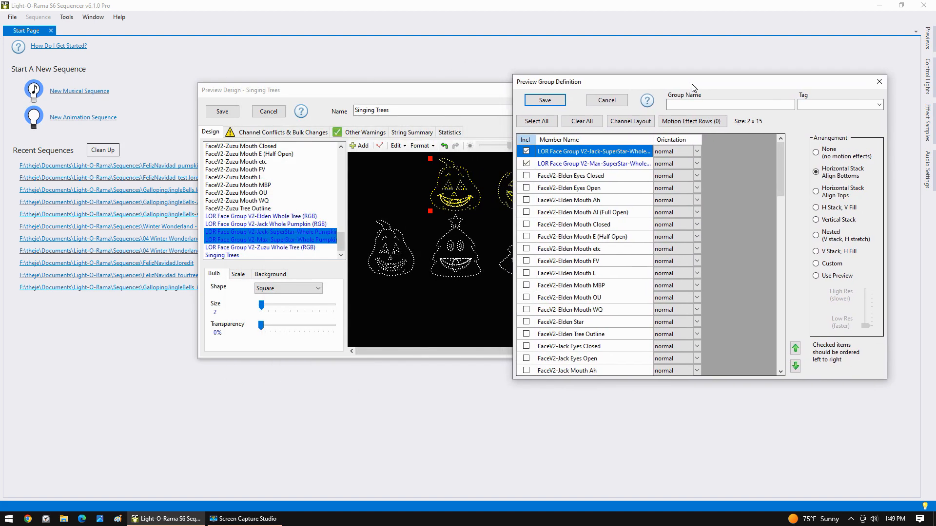
left_click_drag(599, 86, 649, 107)
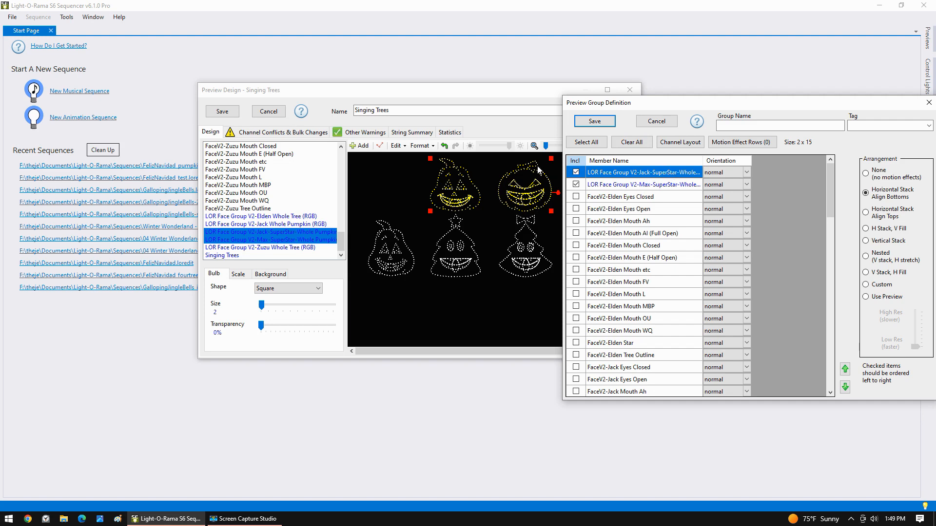
Try the member order with Jack-SuperStar after Max-SuperStar, and restore Jack-SuperStar to first place
left_click(846, 387)
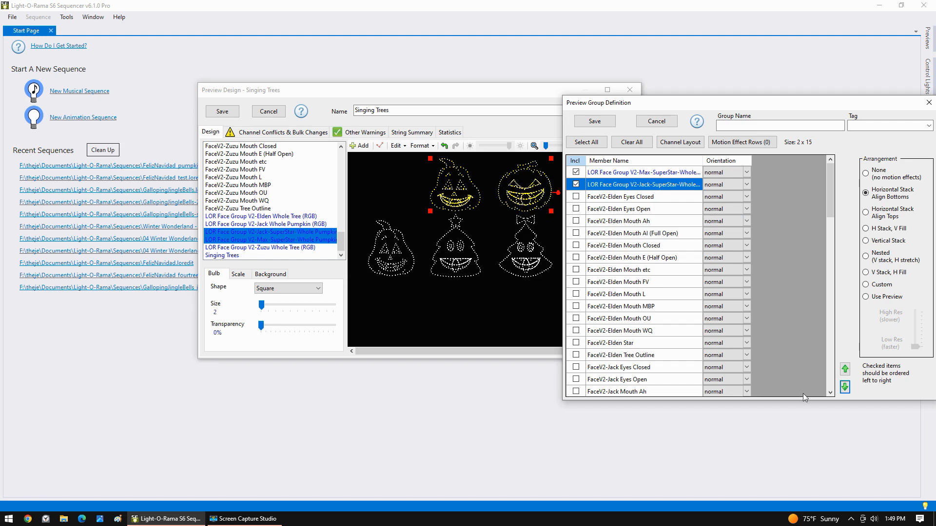
left_click(845, 369)
left_click(845, 387)
left_click(845, 369)
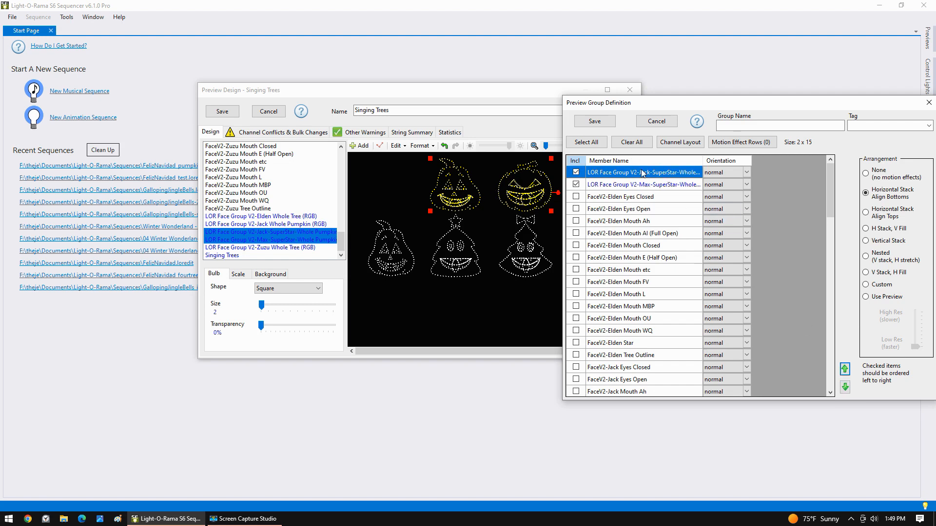
Save the new group as Singing Pumpkins, and save the preview under the name Singing Trees and Pumpkins
left_click(733, 123)
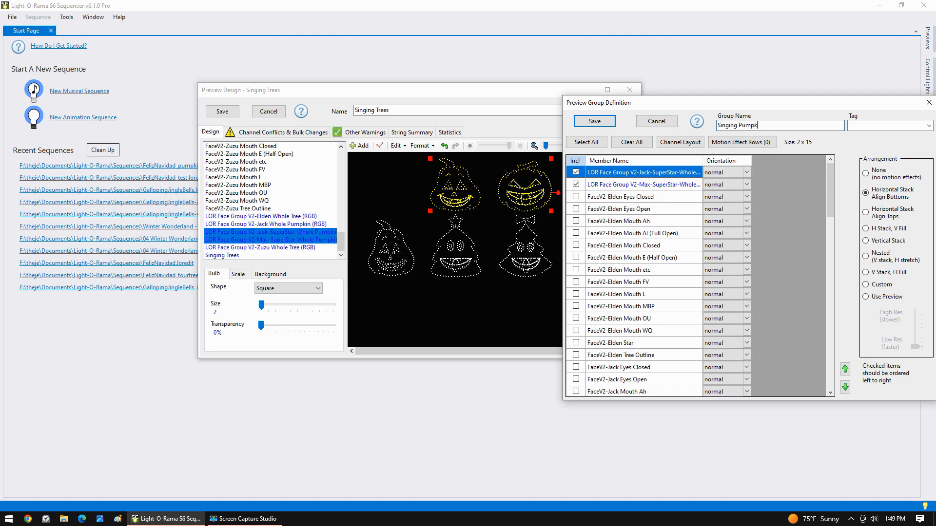
left_click(594, 122)
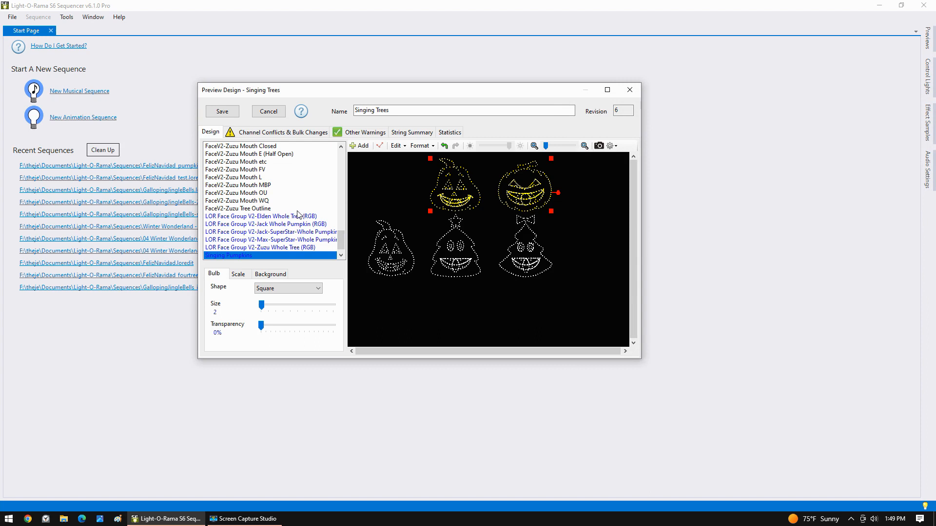
left_click(397, 112)
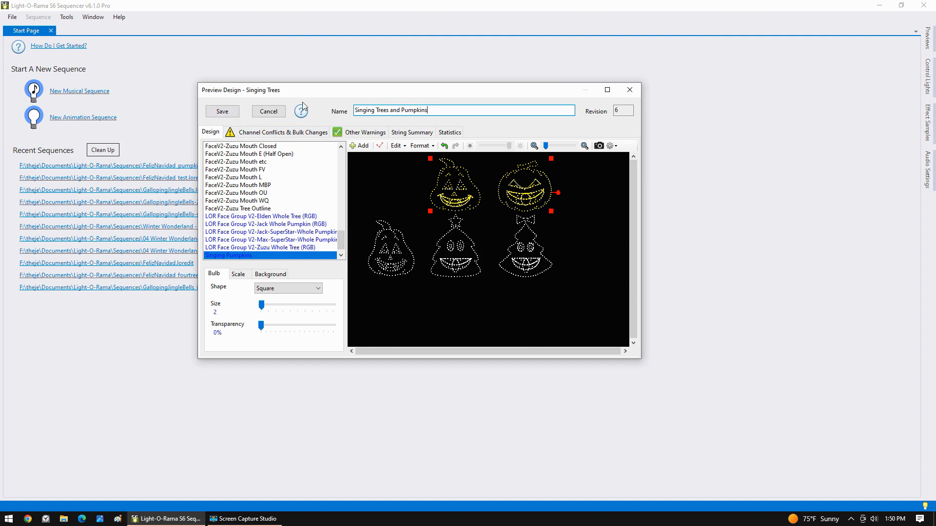
left_click(232, 114)
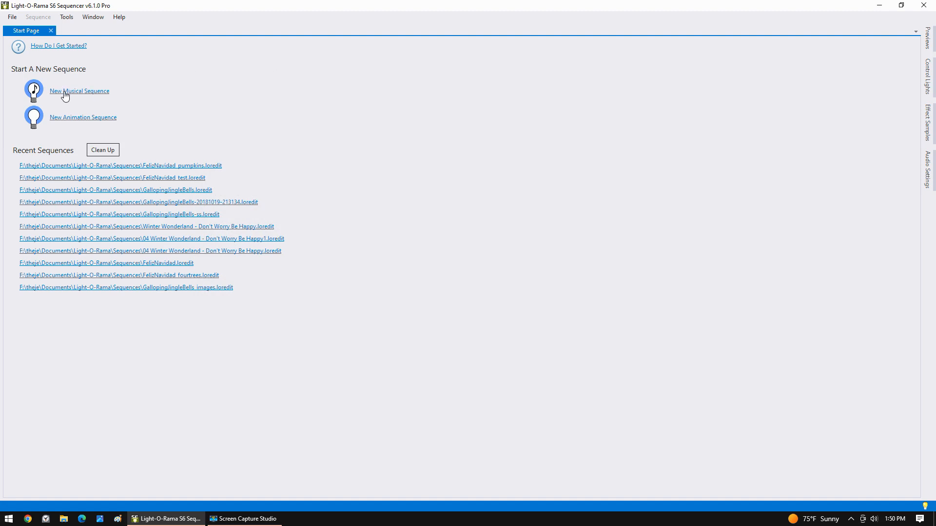
Create a new musical sequence from FelizNavidad.mp3 using the existing Singing Trees and Pumpkins preview
left_click(13, 19)
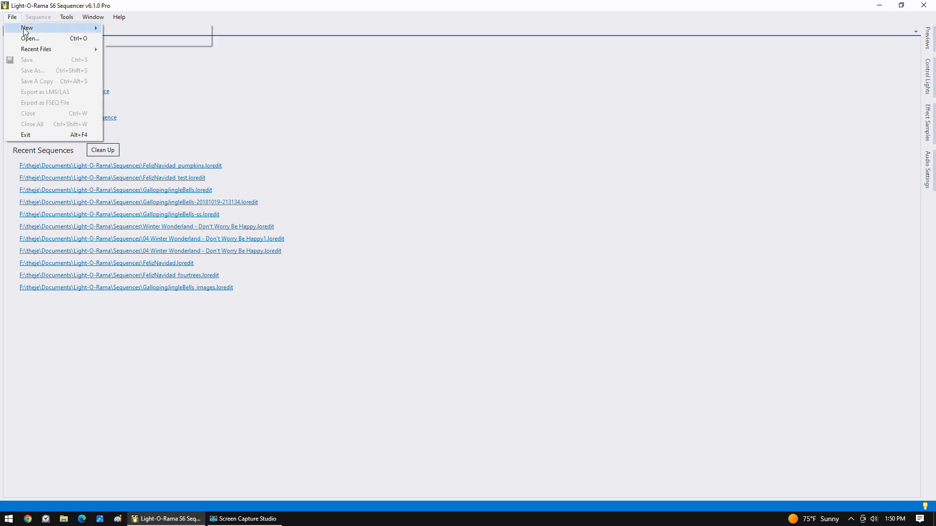
mouse_move(27, 28)
left_click(132, 35)
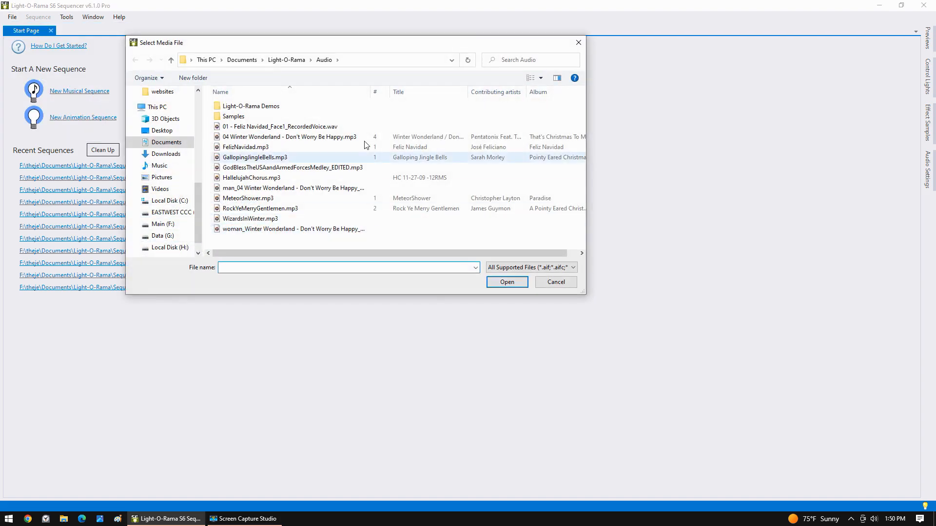
left_click(266, 150)
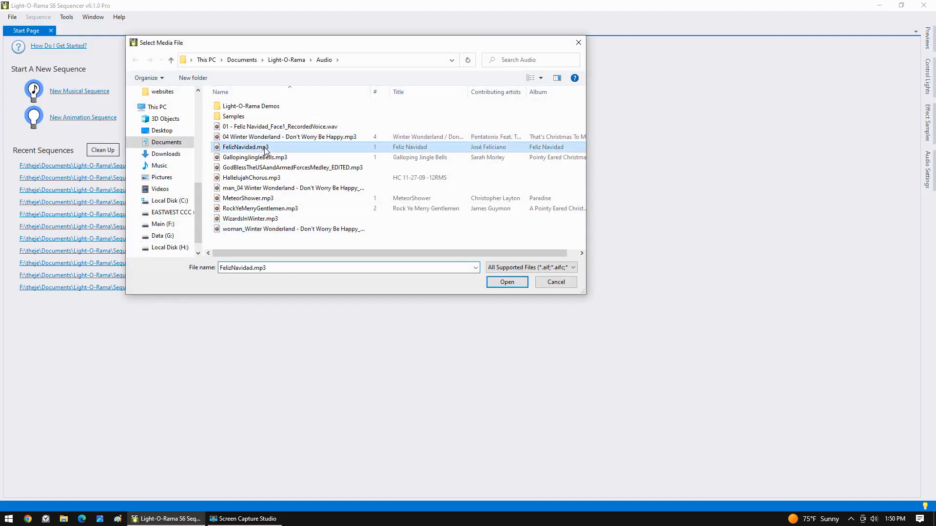
left_click(507, 283)
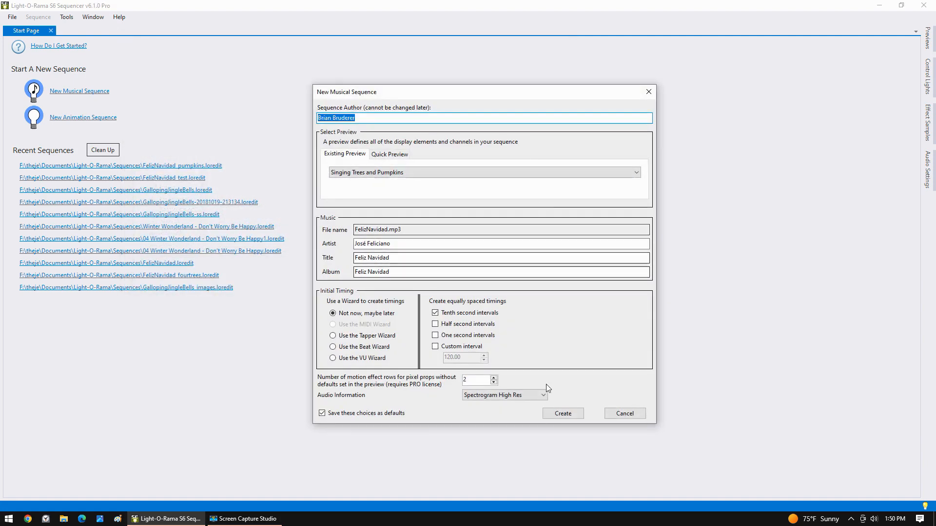
left_click(366, 173)
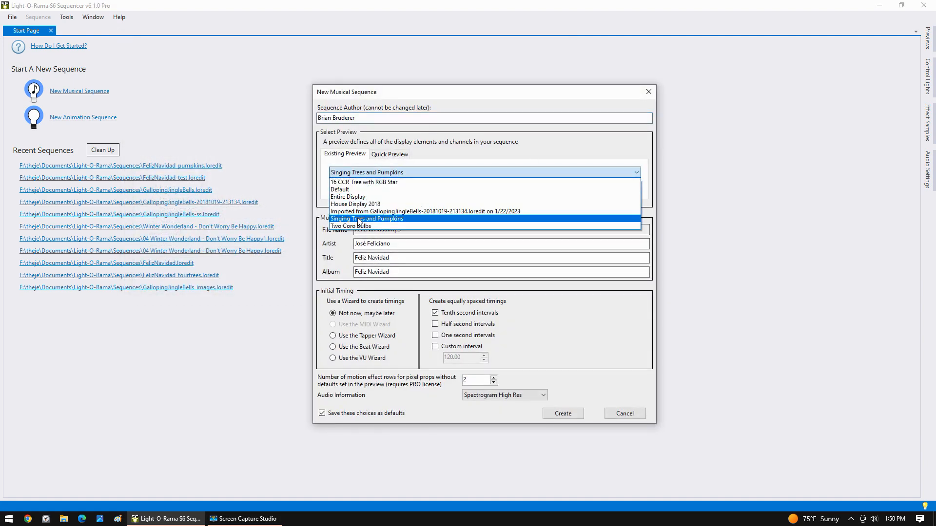
left_click(363, 215)
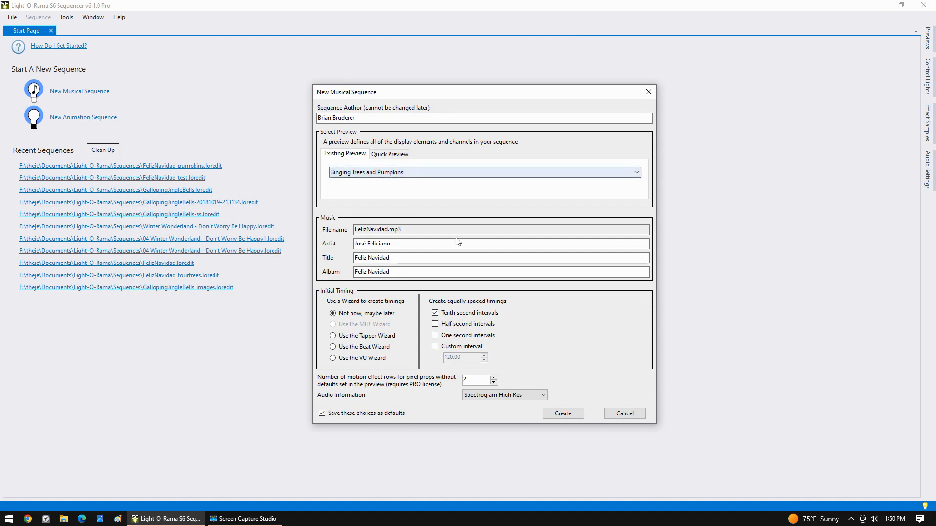
left_click(562, 414)
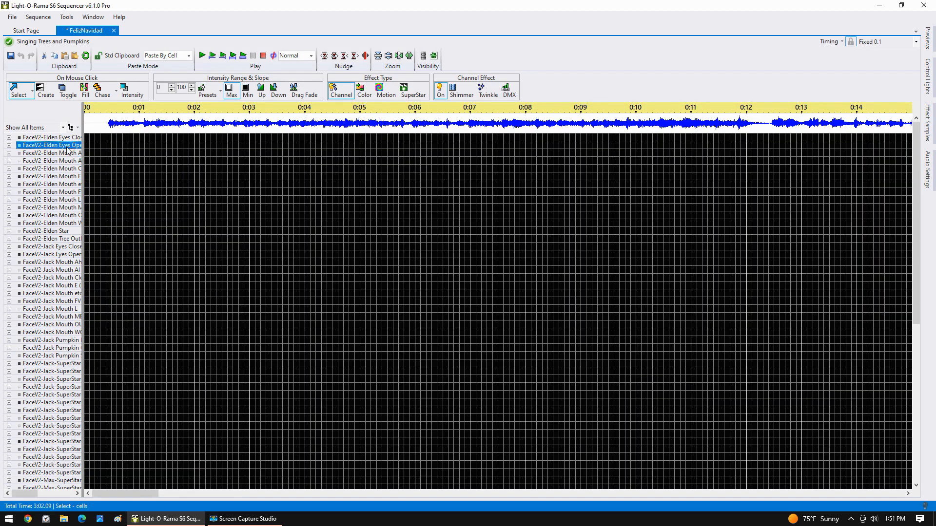
Widen the sequence's prop name column and locate the Singing Pumpkins group near the end of the rows
left_click_drag(83, 176, 133, 186)
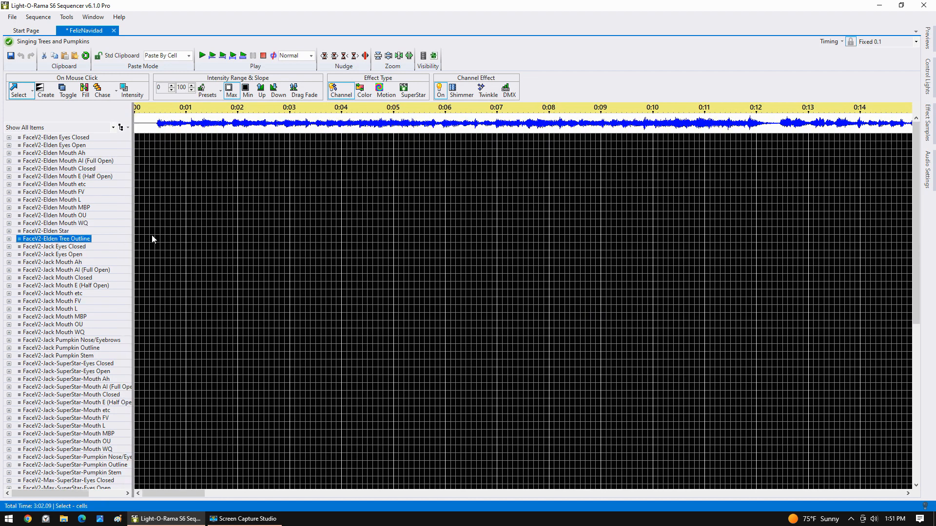
scroll(88, 239, "down", 7)
scroll(89, 252, "down", 5)
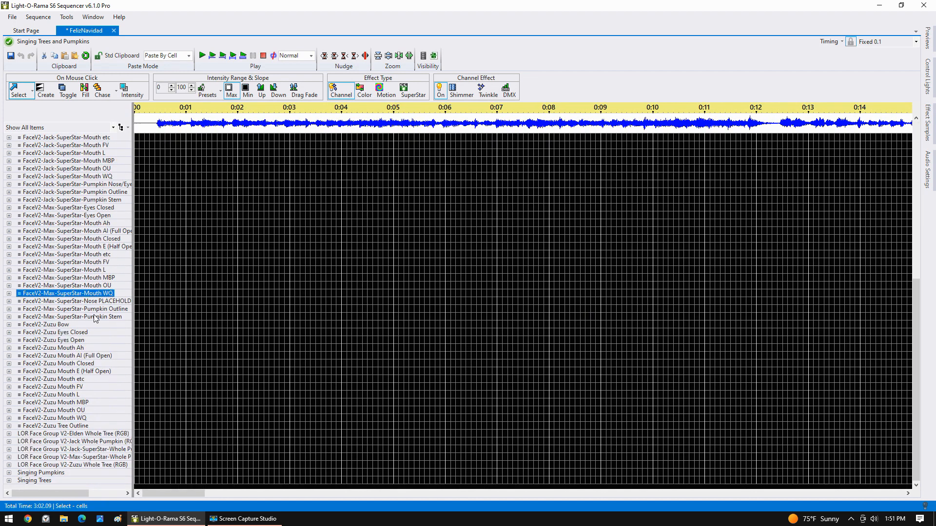
left_click(41, 473)
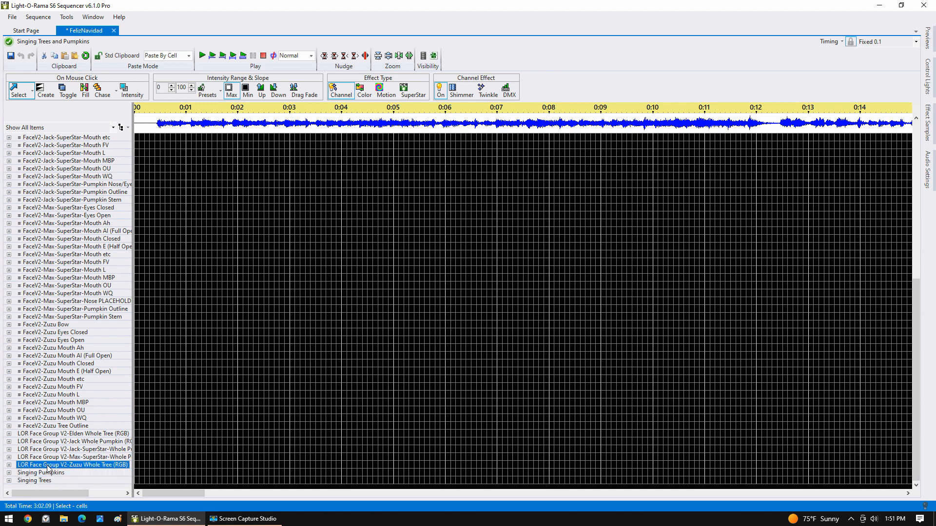
Select the entire row of the LOR Face Group V2-Jack Whole Pumpkin (RGB) prop
left_click(52, 449)
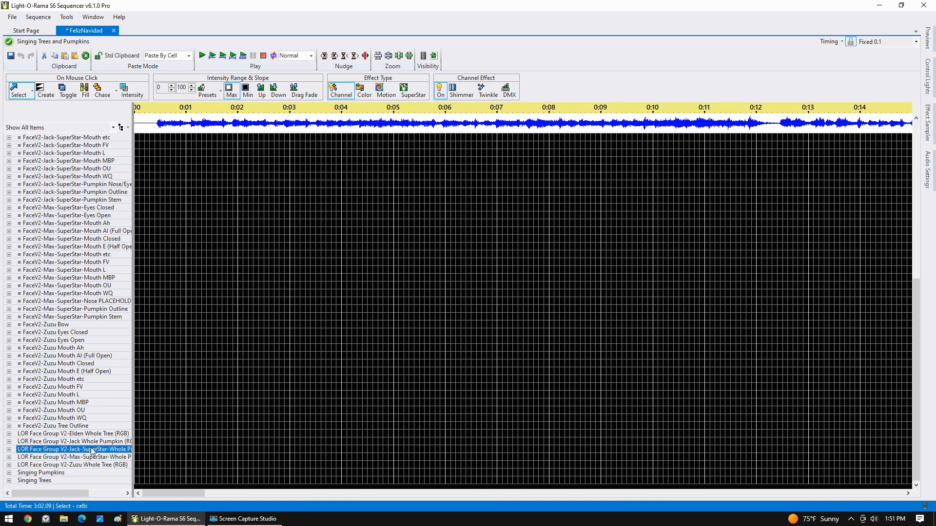
left_click(147, 442)
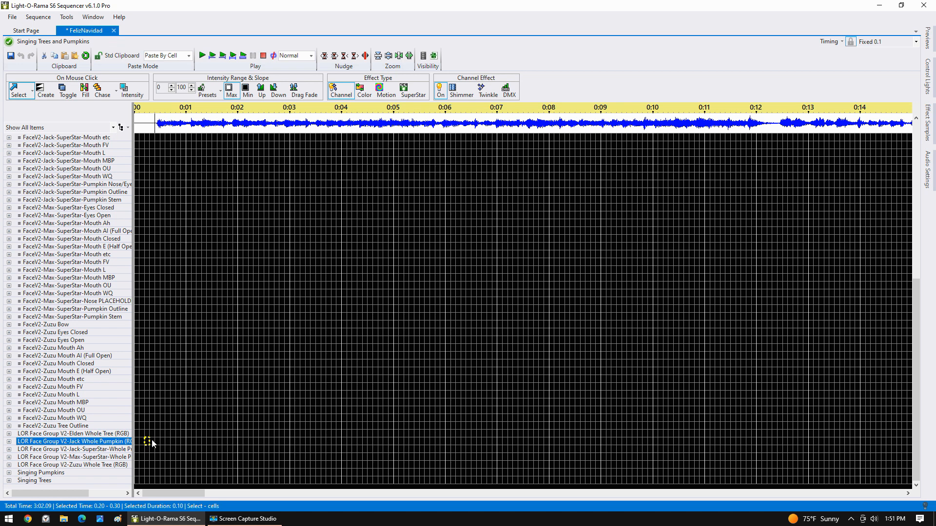
key("r")
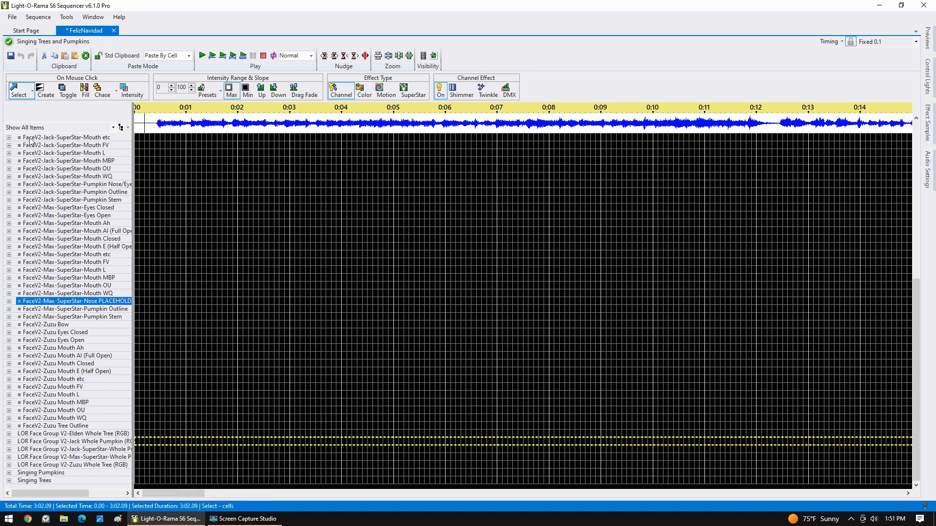
Save the sequence under the name FelizNavidad_pumpkins, replacing the existing file
left_click(14, 17)
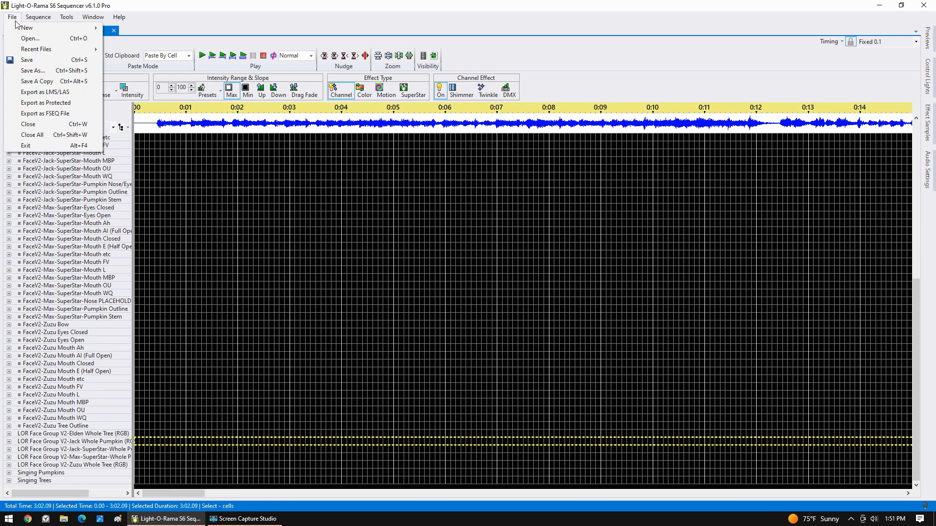
left_click(32, 70)
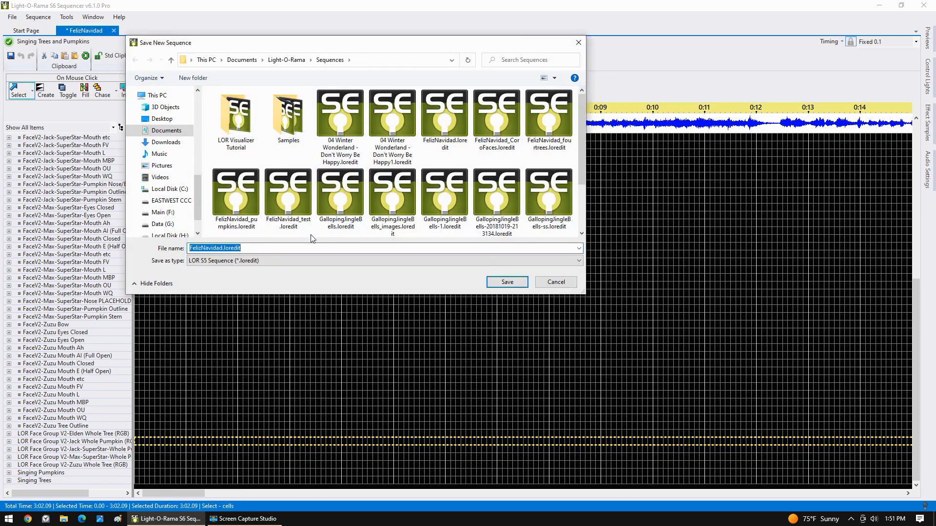
left_click(223, 248)
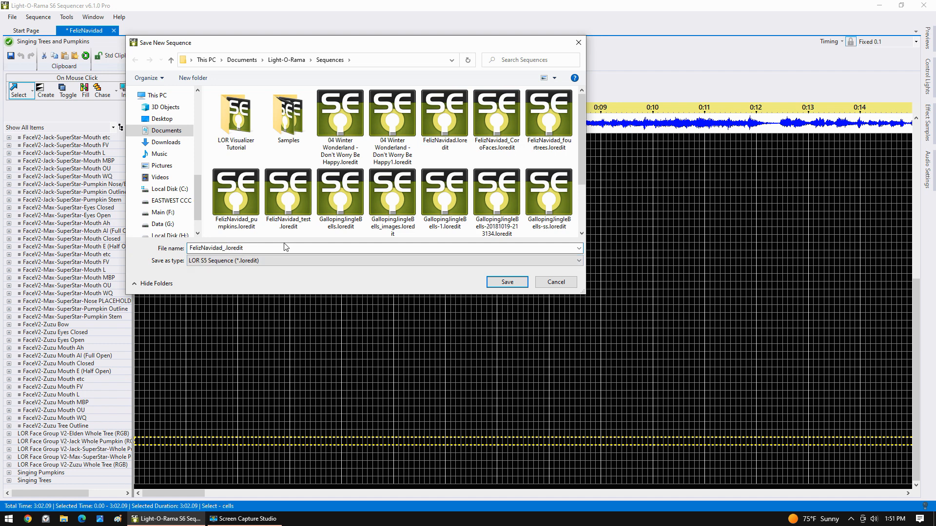
type("_pumpkins")
left_click(512, 286)
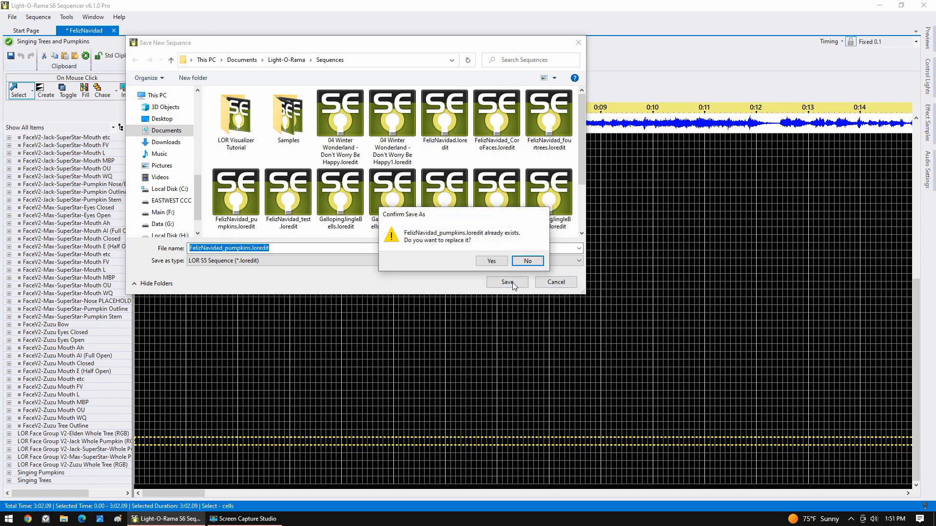
left_click(497, 264)
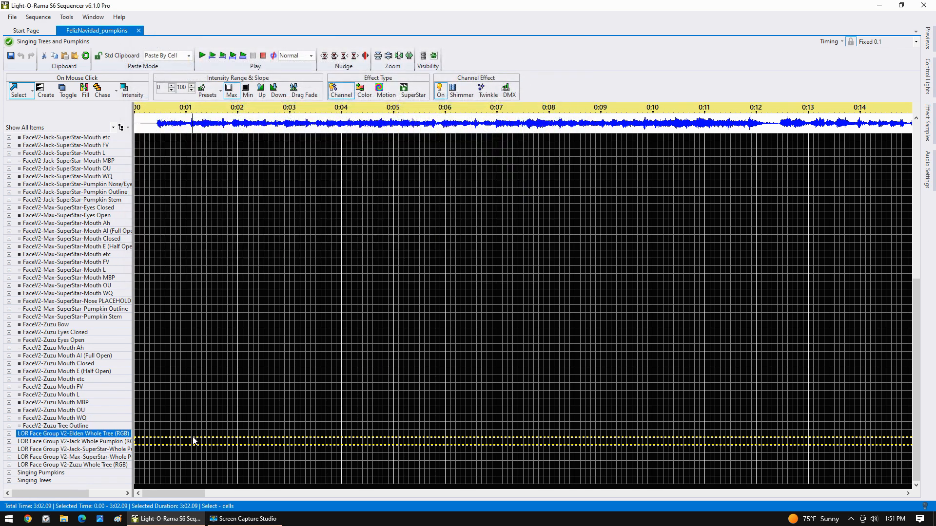
Try to insert a SuperStar effect across the LOR Face Group V2-Jack Whole Pumpkin (RGB) row
right_click(194, 444)
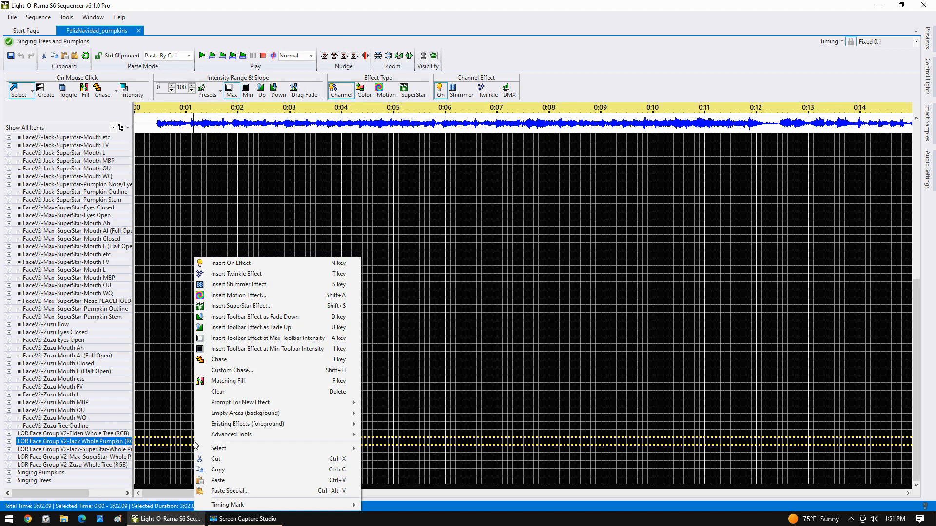
left_click(269, 306)
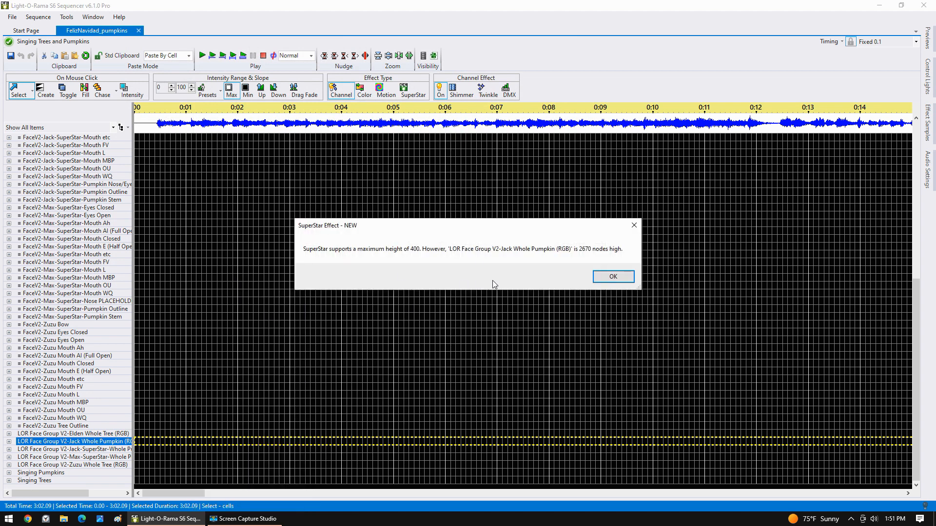
left_click_drag(370, 250, 417, 255)
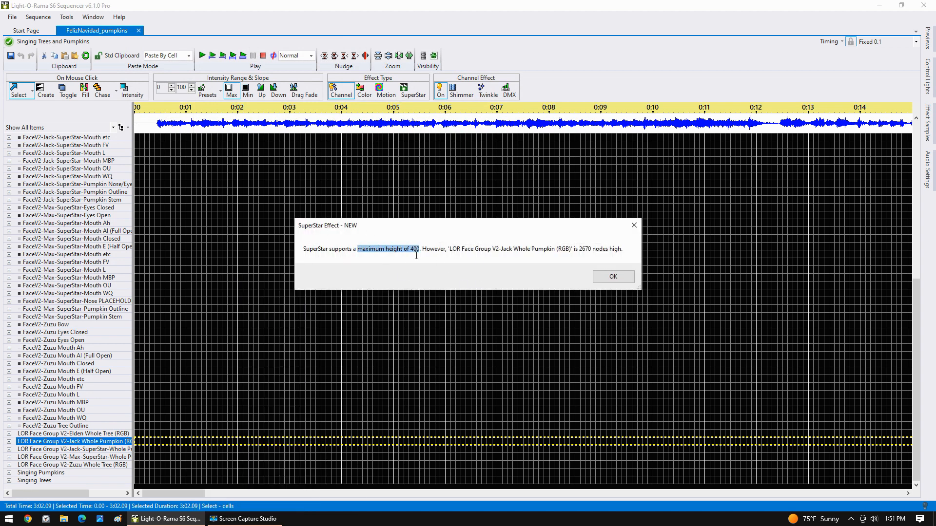
left_click_drag(580, 249, 593, 249)
left_click(596, 249)
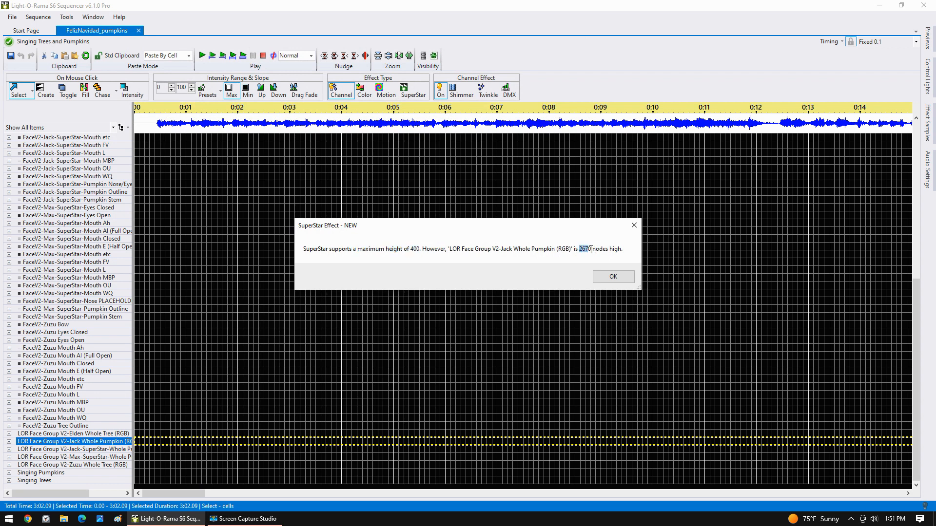
left_click(595, 251)
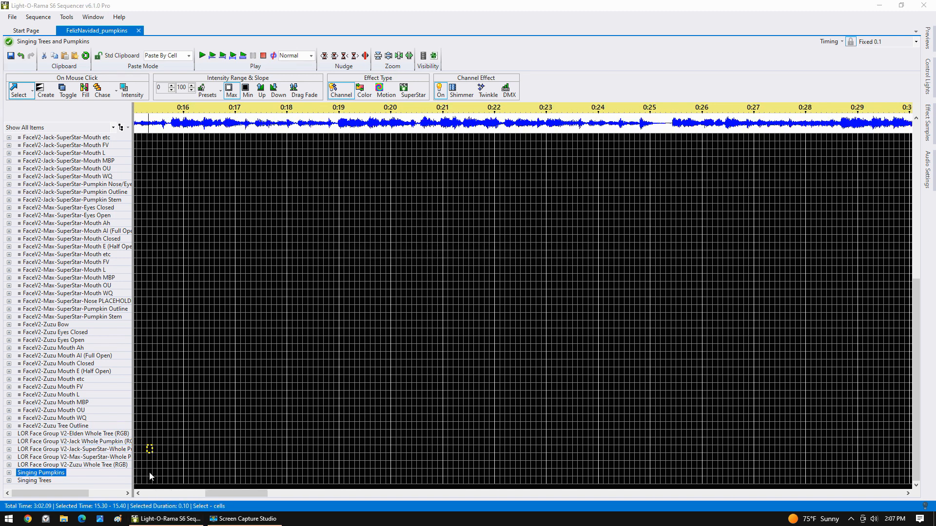
Insert a SuperStar effect across the whole Singing Pumpkins row
left_click(149, 473)
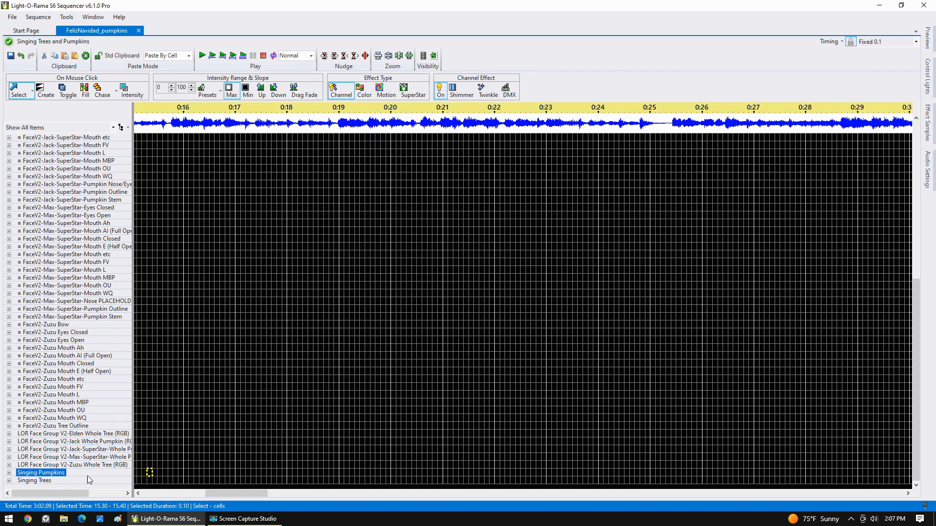
right_click(150, 476)
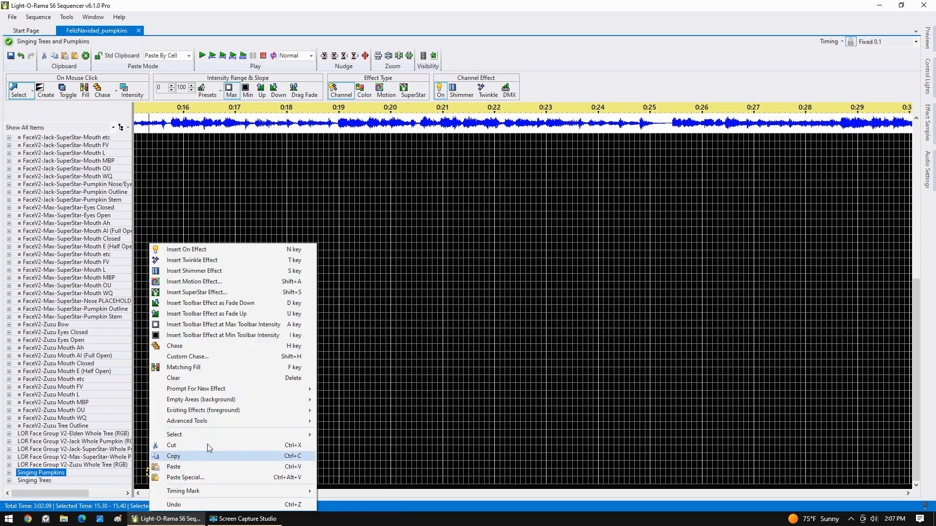
mouse_move(212, 435)
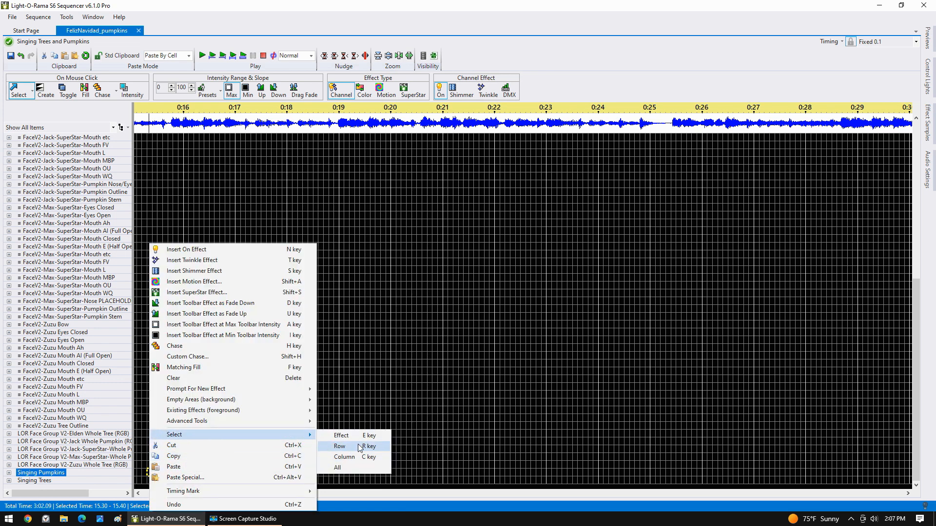
left_click(139, 473)
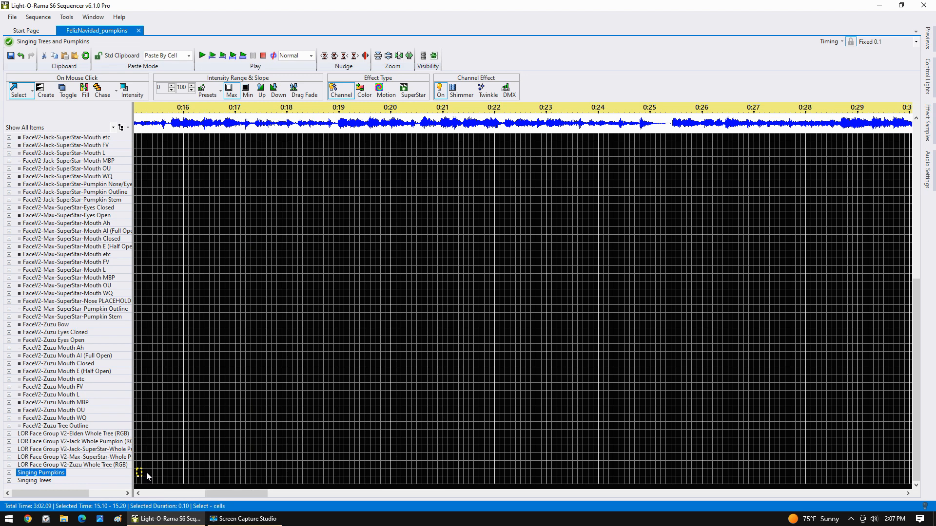
key("shift+space")
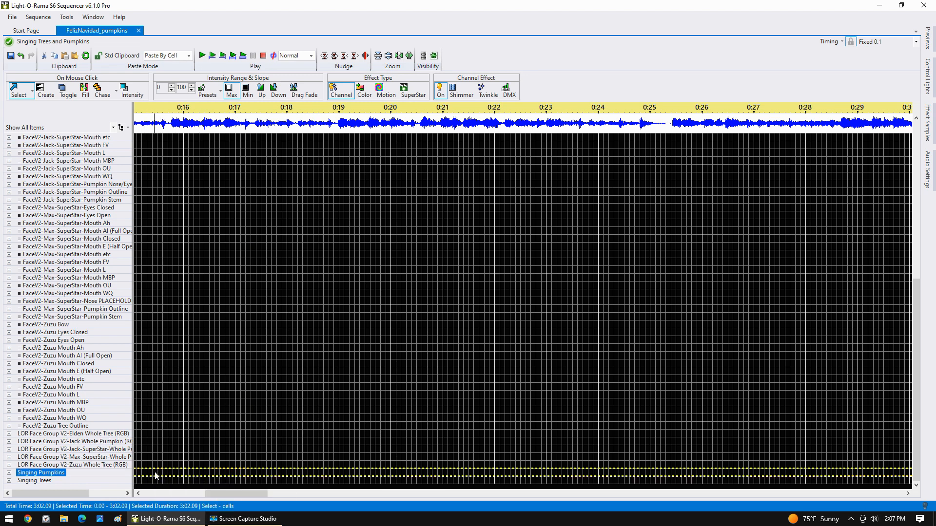
right_click(155, 476)
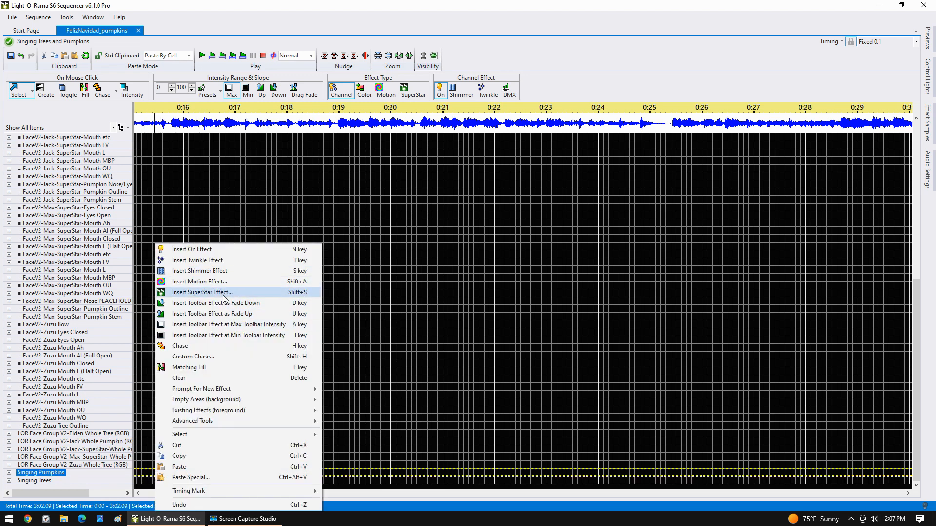
left_click(301, 294)
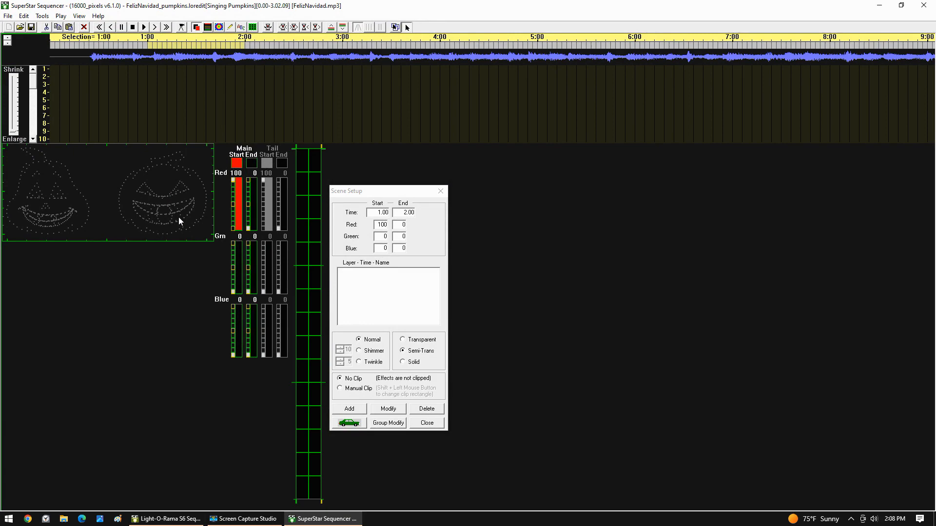
Start auto-sequencing singing faces and load the single pixel images for 1-4 Light-O-Rama faces with 14 elements, star at bottom of grid
left_click(42, 15)
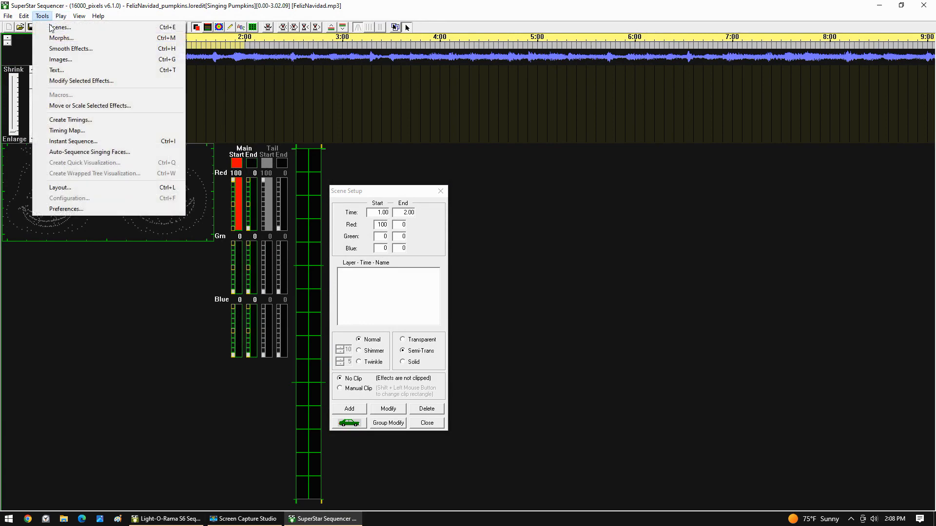
left_click(90, 152)
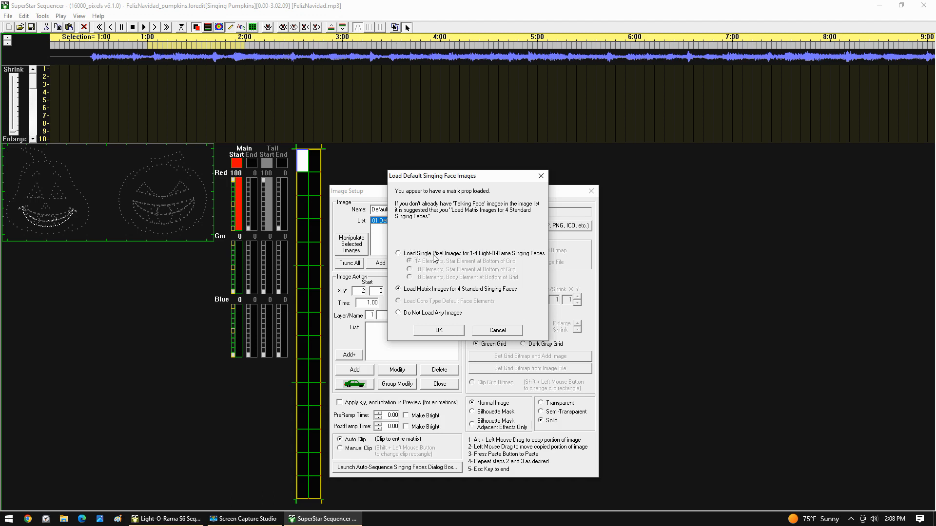
left_click(399, 254)
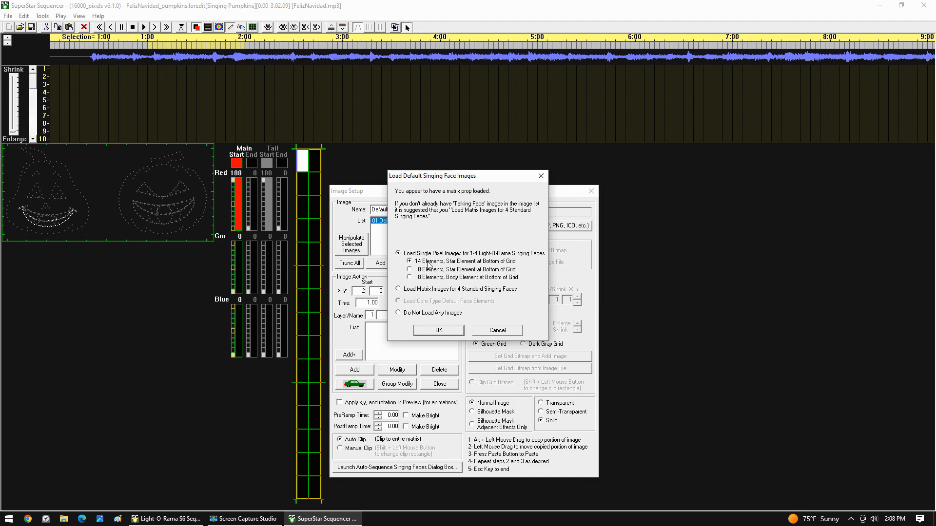
left_click(438, 331)
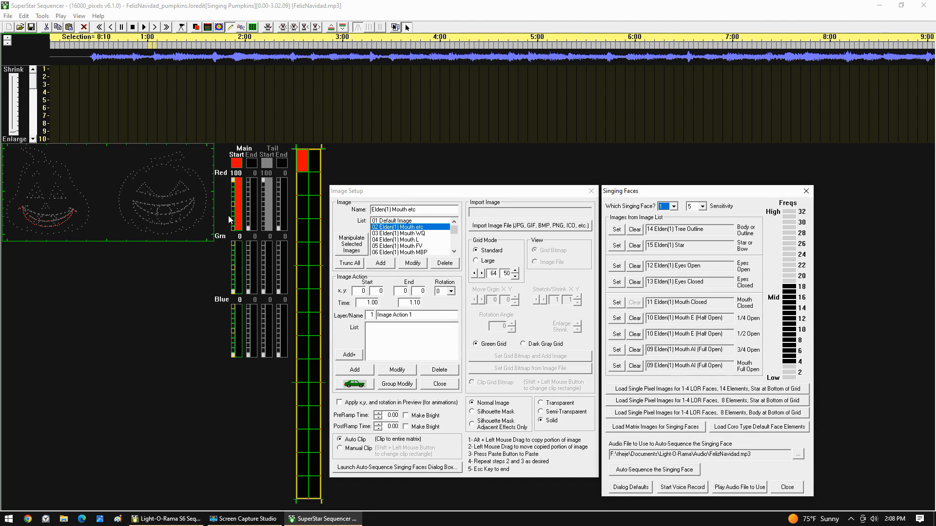
Examine which pumpkin parts the Elden(1) mouth and Tree Outline images light up in the preview
left_click(422, 236)
left_click(420, 240)
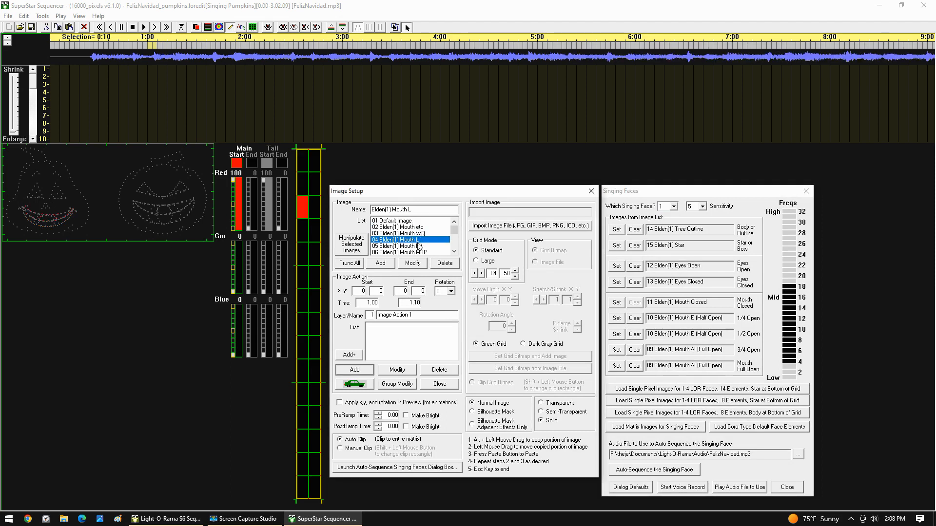
left_click(420, 246)
scroll(434, 241, "down", 1)
scroll(436, 240, "down", 2)
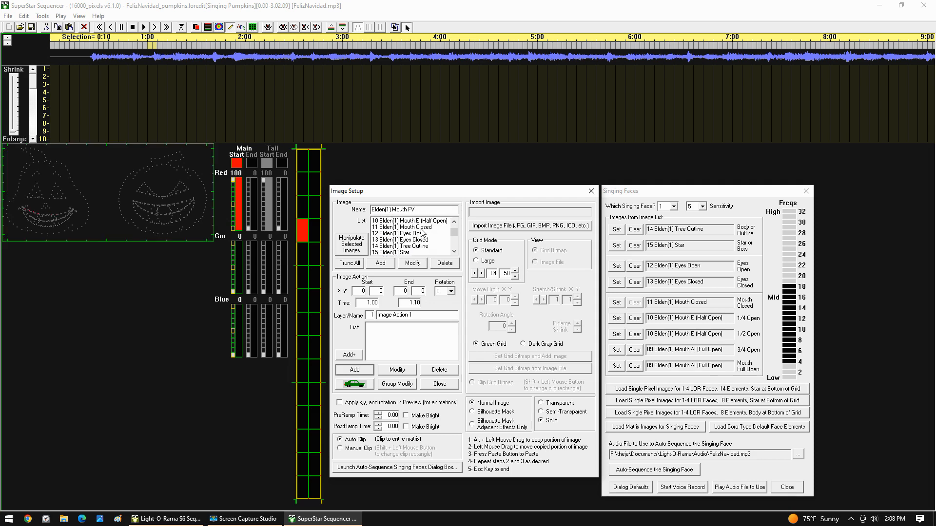
left_click(417, 246)
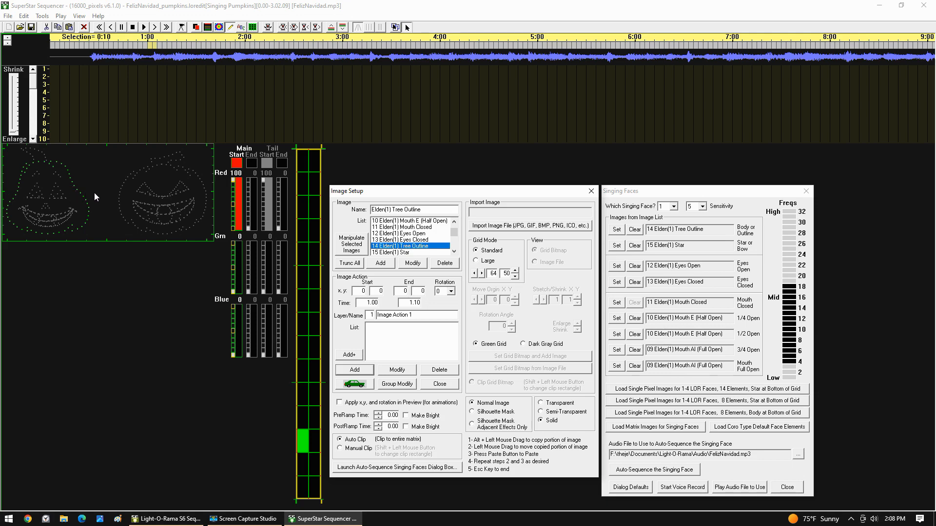
left_click(429, 221)
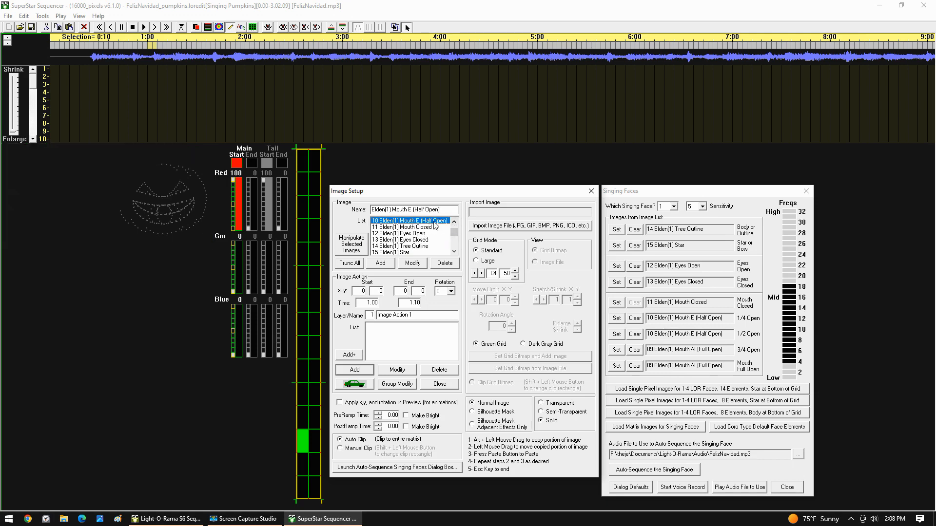
left_click(419, 227)
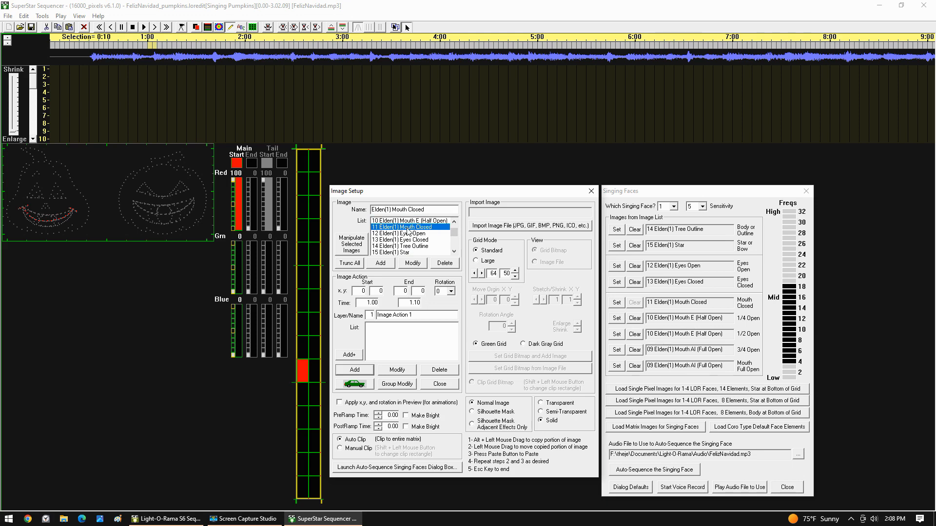
left_click(454, 221)
left_click(455, 221)
left_click(455, 221)
left_click(455, 222)
left_click(454, 223)
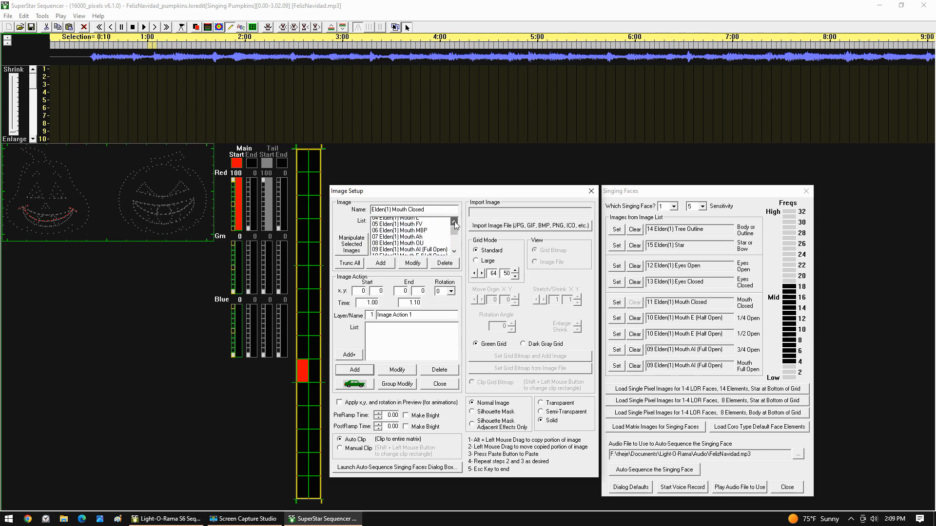
left_click(454, 222)
left_click(454, 222)
left_click(455, 223)
left_click(454, 222)
left_click(411, 228)
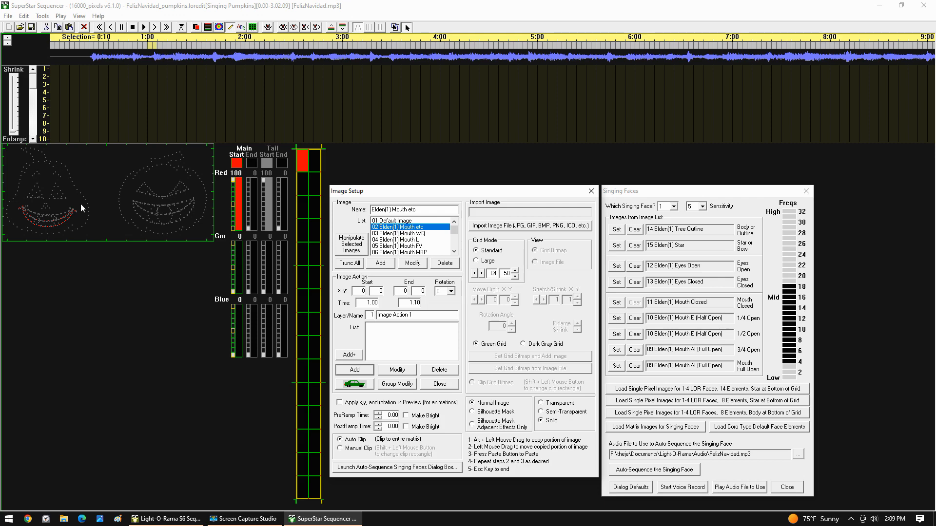
Recolor the Elden(1) Mouth etc, Mouth WQ and Mouth L images yellow, using red 100 and green 100
left_click(234, 248)
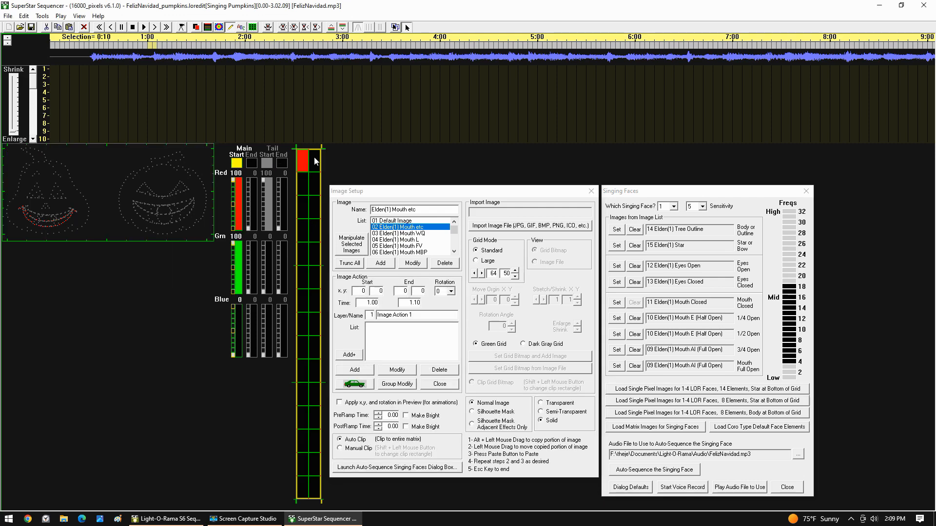
left_click(303, 163)
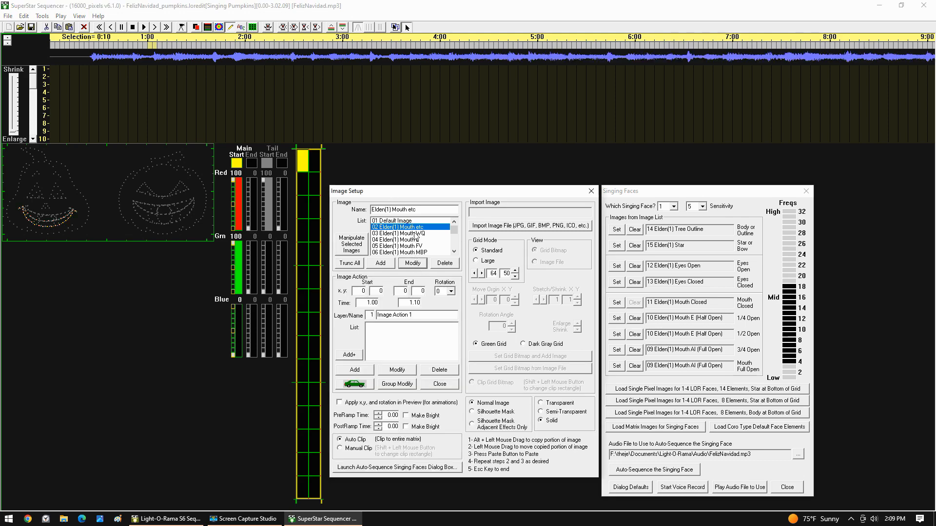
left_click(415, 234)
left_click(303, 181)
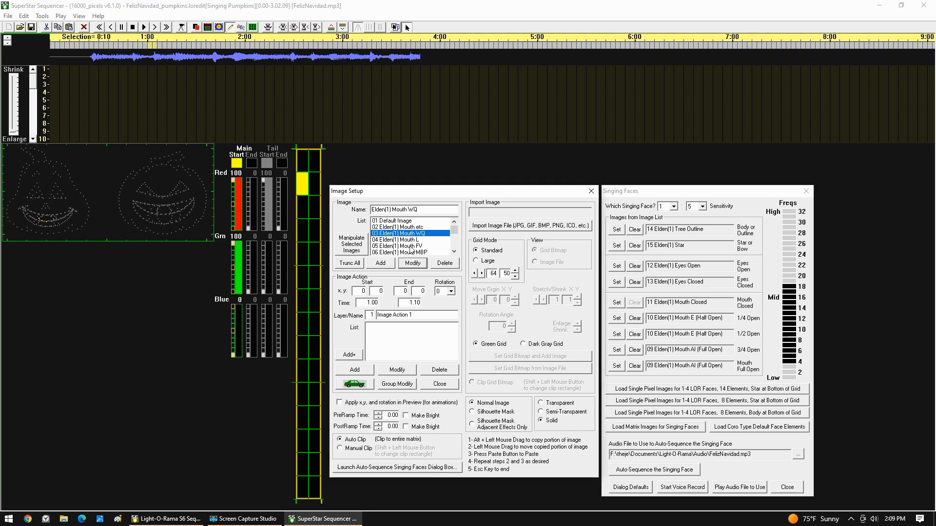
left_click(402, 240)
left_click(302, 207)
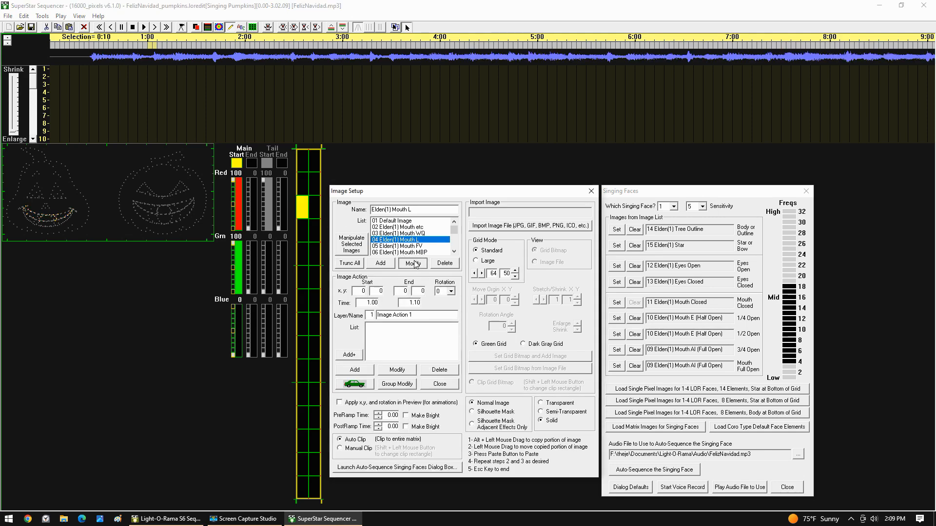
Recolor the Elden(1) Mouth FV and Elden(1) Mouth MBP images yellow and save both changes
left_click(399, 247)
left_click(302, 231)
left_click(400, 252)
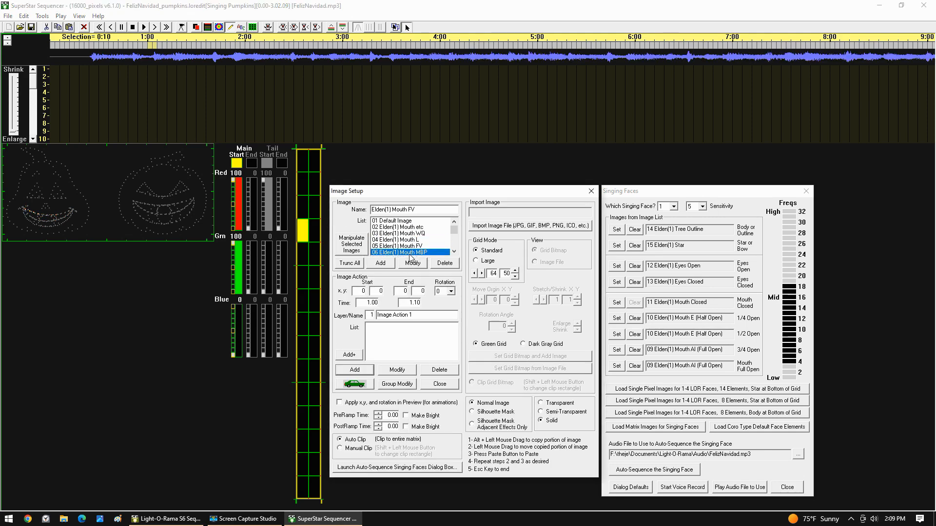
left_click(303, 255)
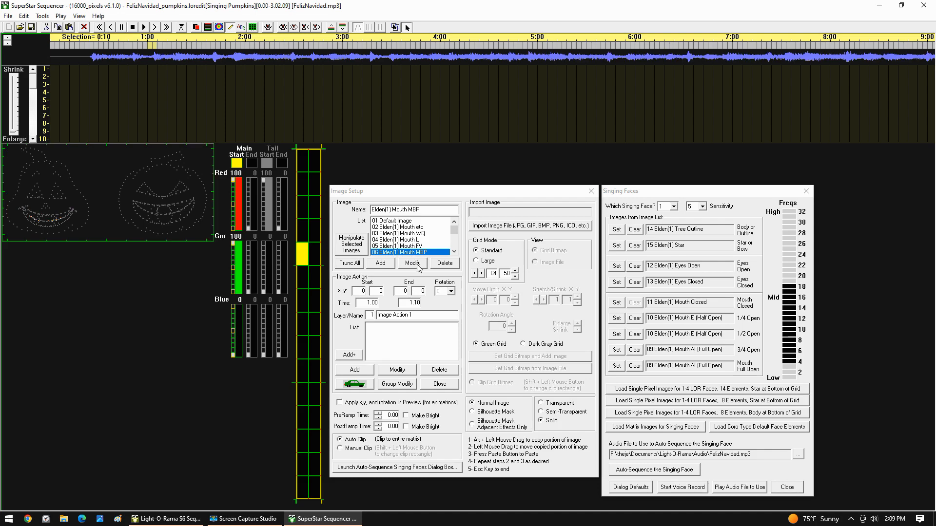
Recolor the Elden(1) Mouth Ah, Mouth OU and Mouth AI (Full Open) images yellow, saving each one
left_click(454, 251)
left_click(454, 252)
left_click(415, 233)
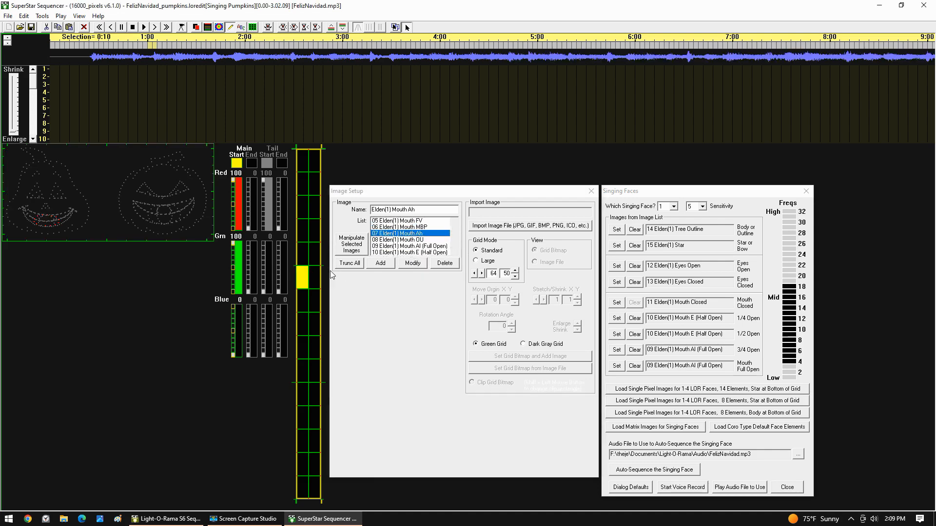
left_click(414, 239)
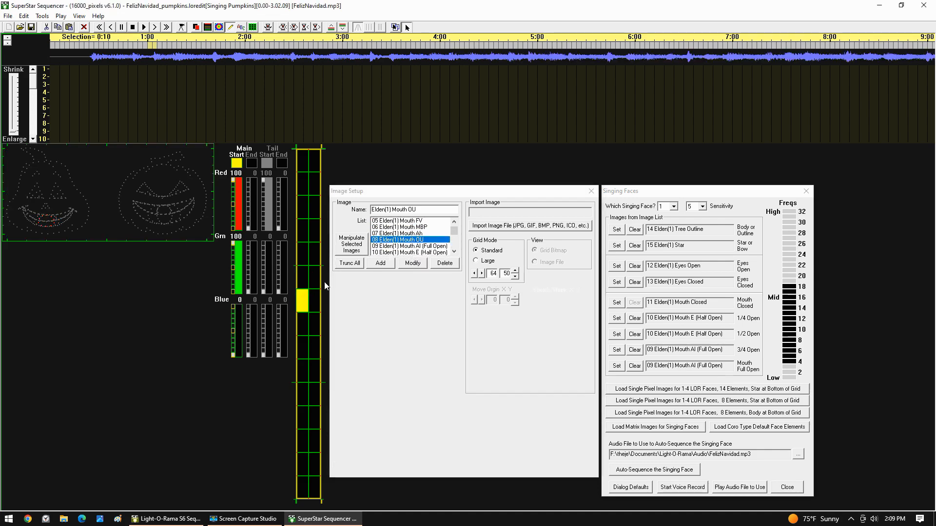
left_click(414, 245)
left_click(413, 264)
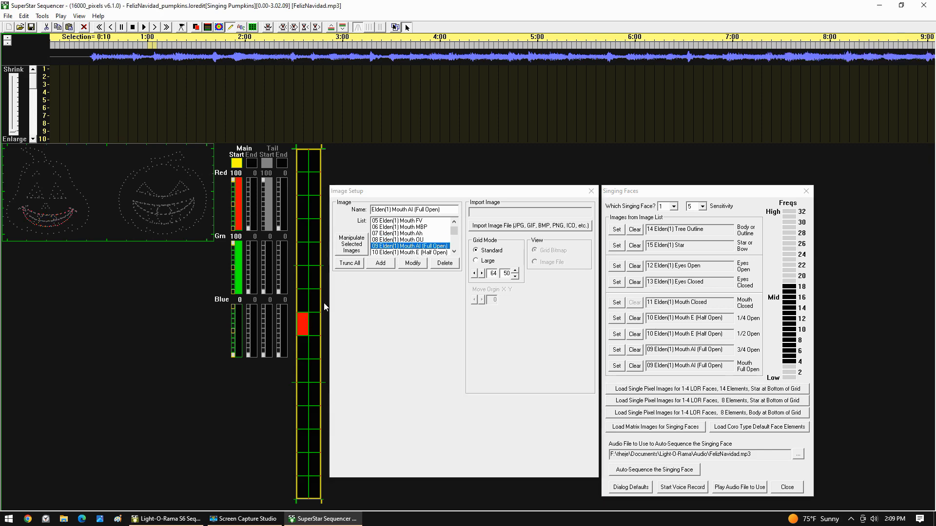
Recolor the Elden(1) Mouth E (Half Open) and Mouth Closed images yellow, saving both
left_click(414, 252)
left_click(412, 264)
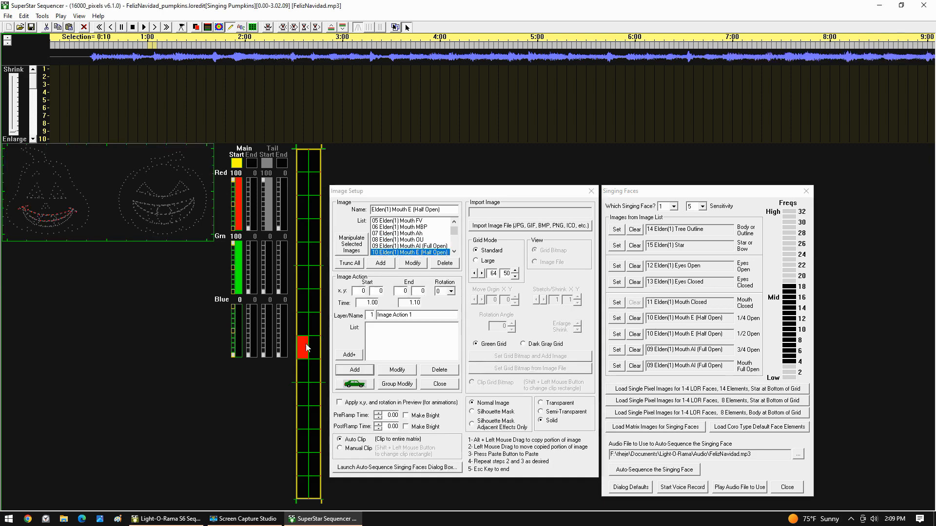
left_click(454, 251)
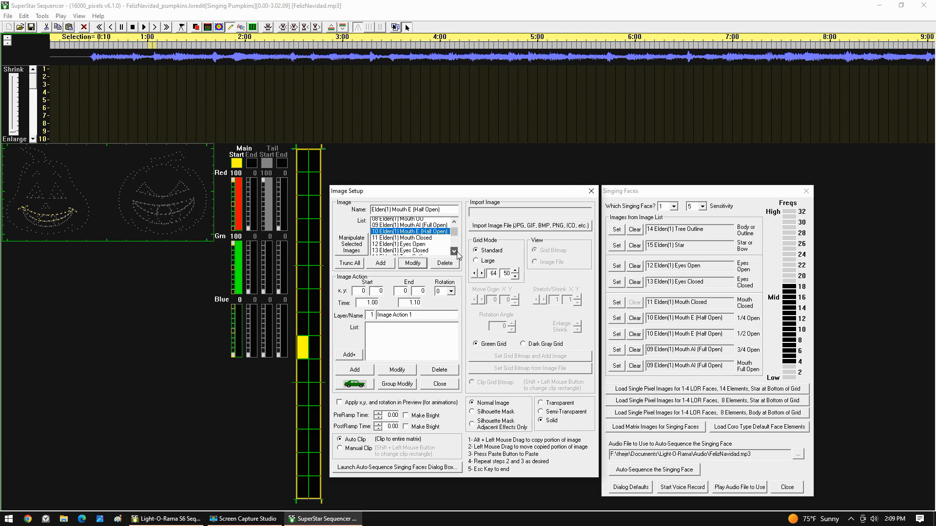
left_click(422, 233)
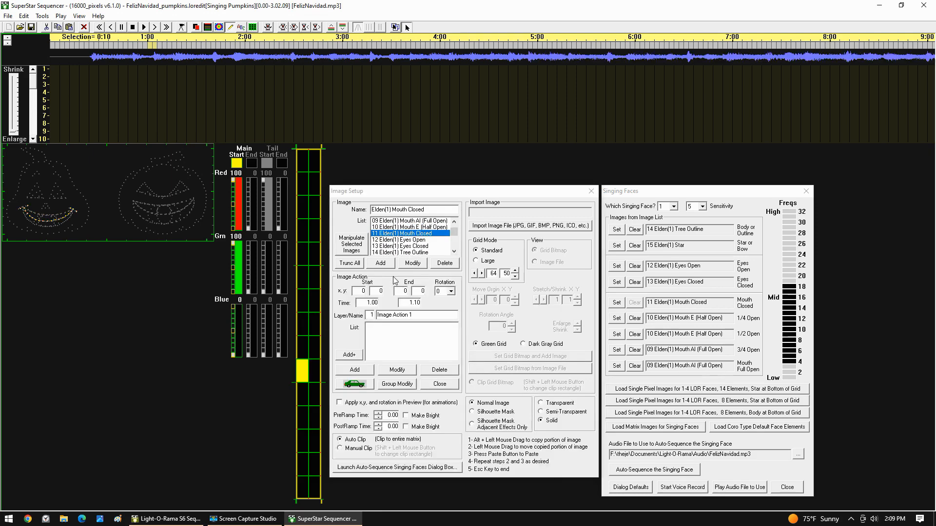
left_click(410, 264)
Recolor the Elden(1) Tree Outline image orange, using red 100 and green 50
left_click(415, 240)
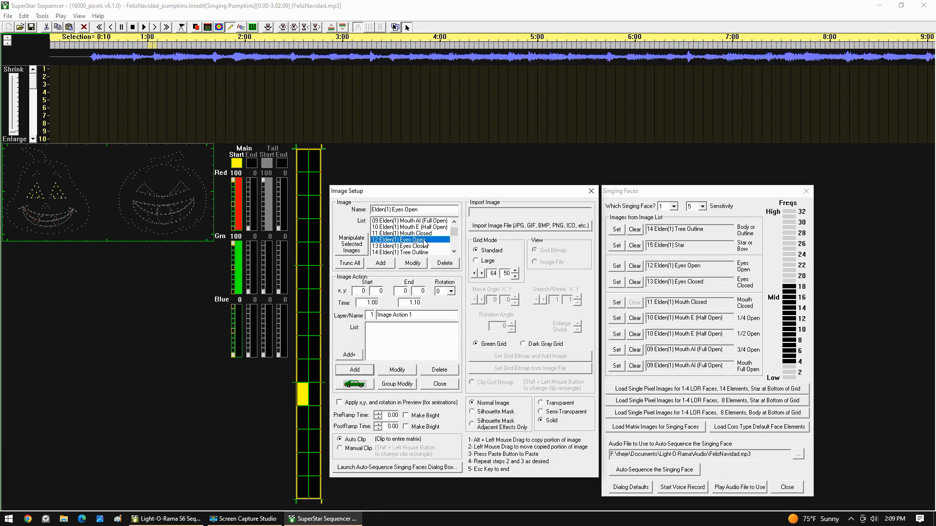
left_click(430, 253)
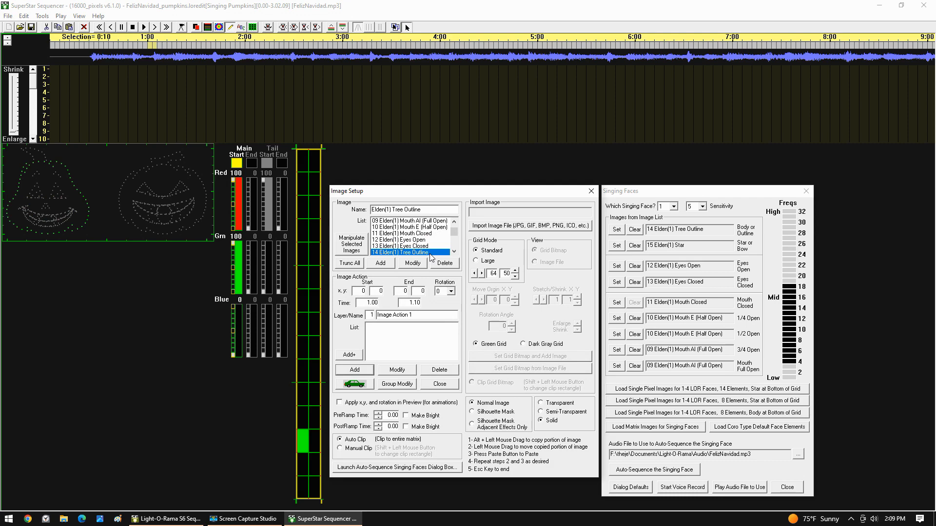
left_click(235, 271)
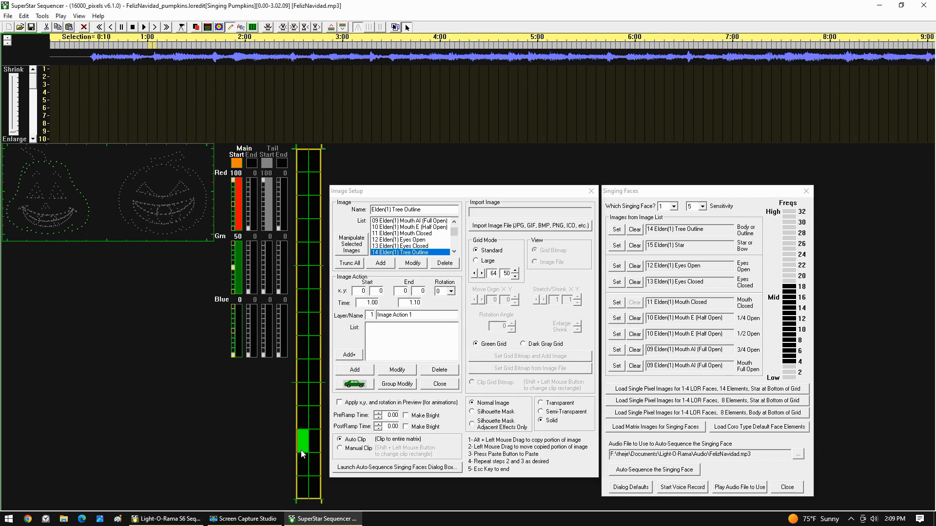
left_click(414, 264)
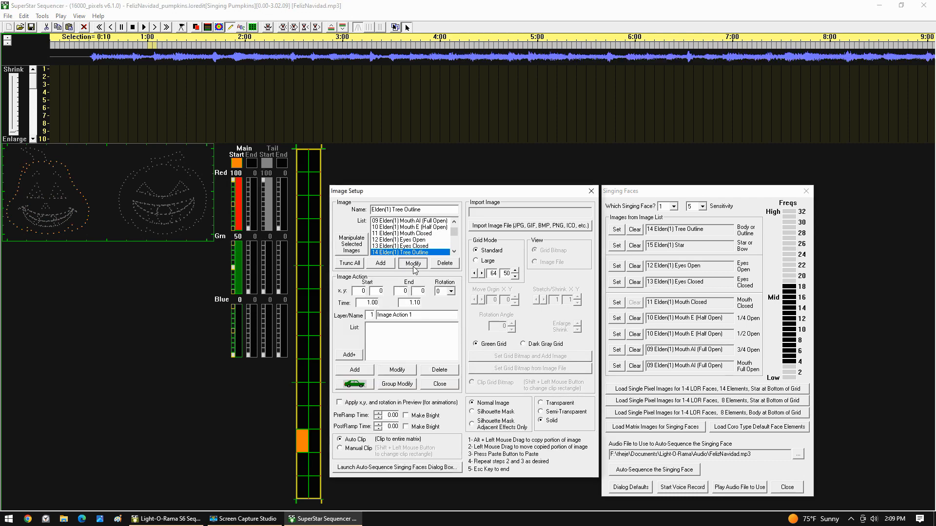
Recolor the Elden(1) Star image, the pumpkin's stem, green using red 0 and green 100
left_click(453, 252)
left_click(454, 252)
left_click(412, 246)
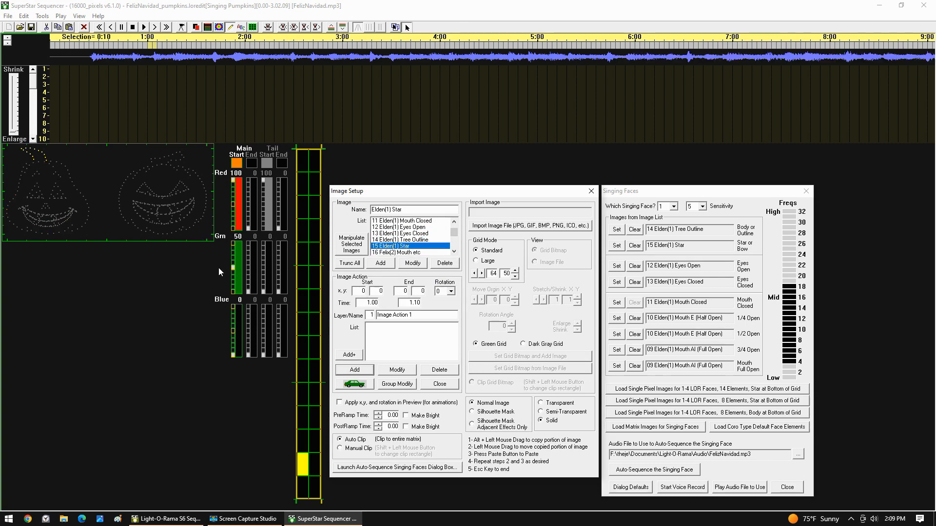
left_click_drag(235, 248, 239, 231)
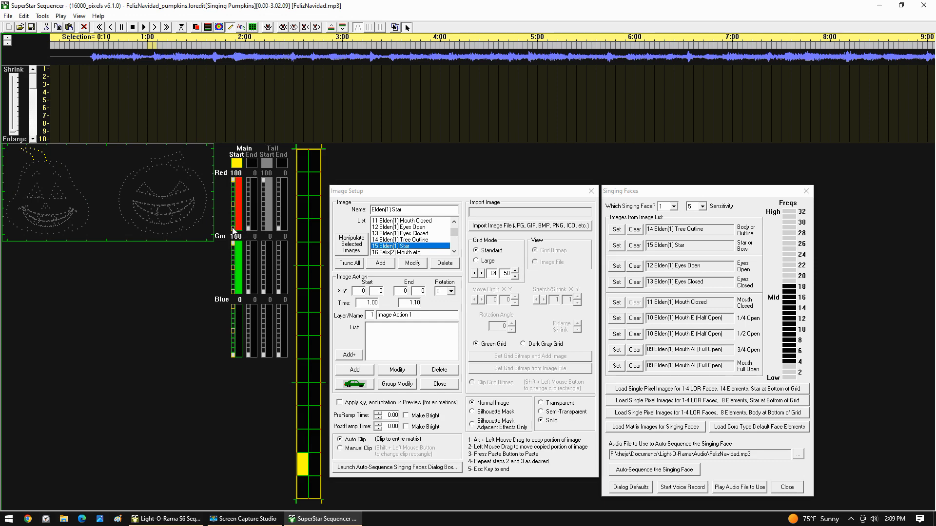
left_click(233, 230)
left_click(412, 263)
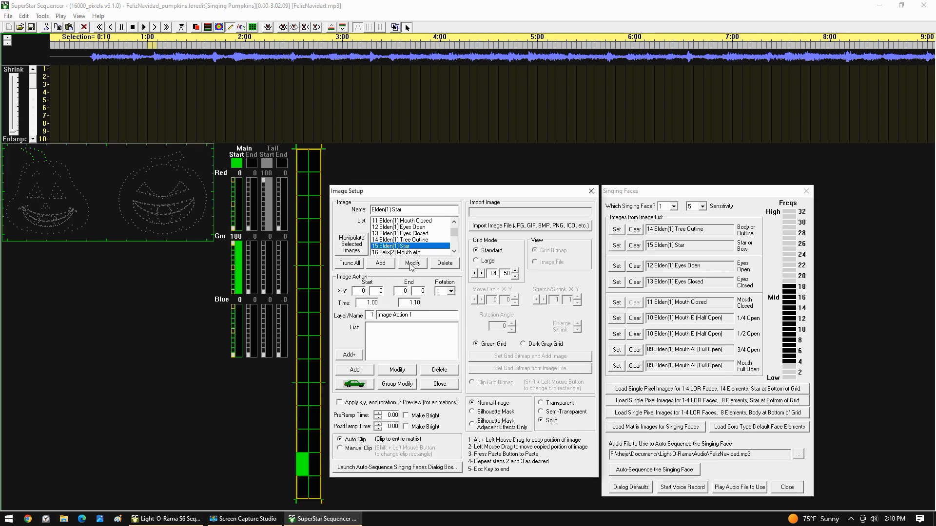
left_click(411, 264)
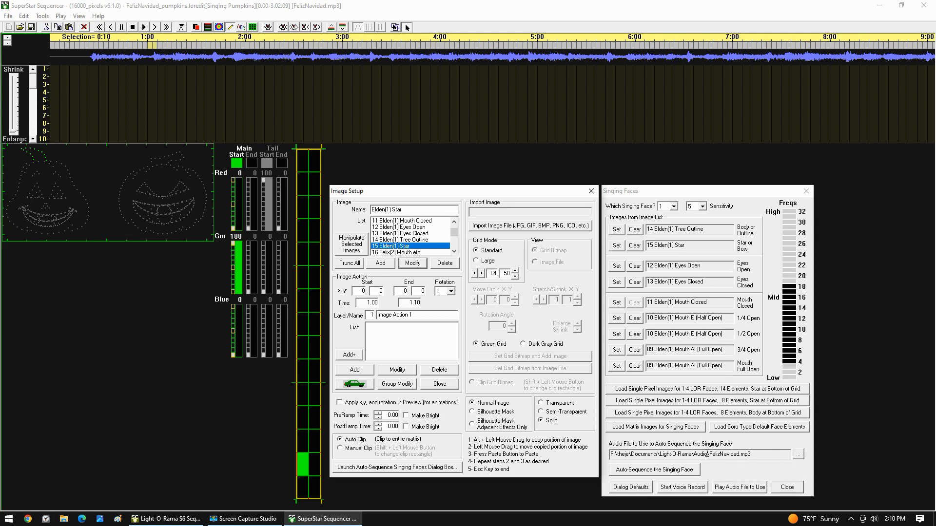
Auto-sequence singing face 1 using the audio file 01 - Feliz Navidad_Face1_RecordedVoice.wav
left_click(796, 456)
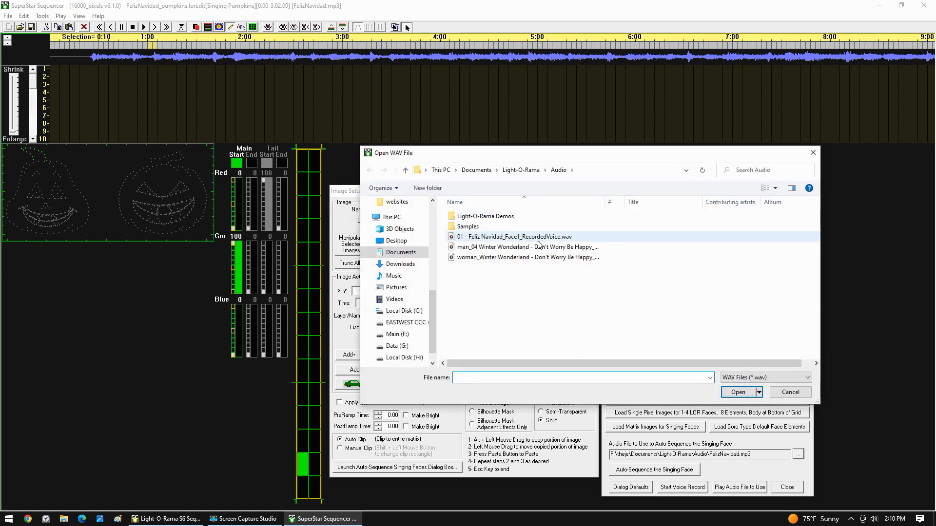
left_click(541, 239)
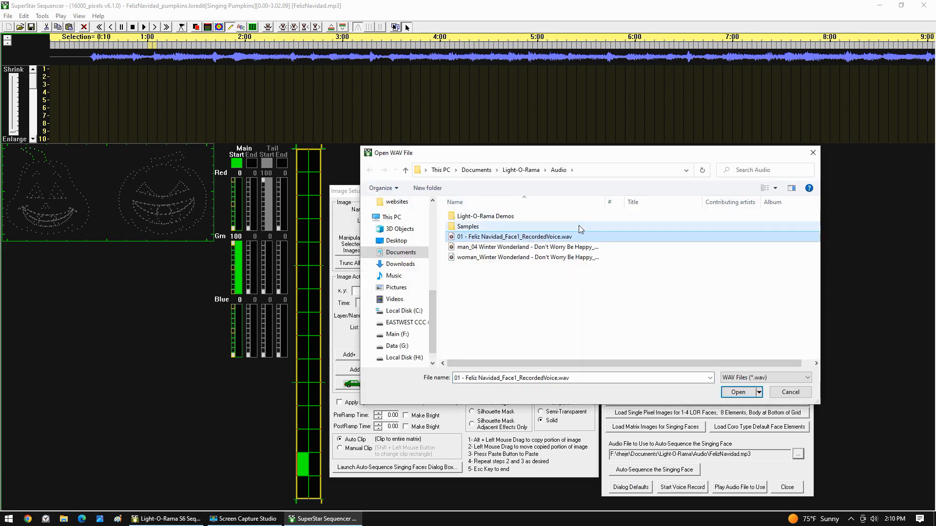
left_click(737, 393)
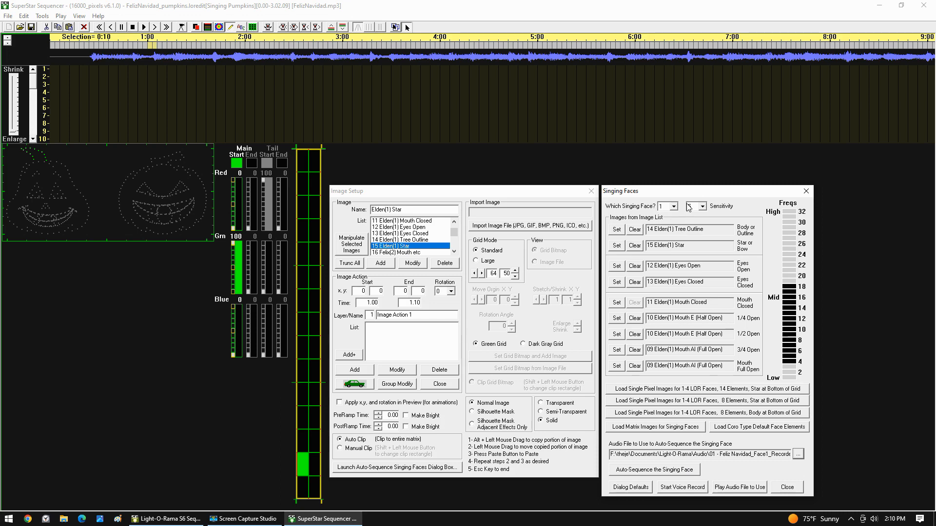
left_click(674, 207)
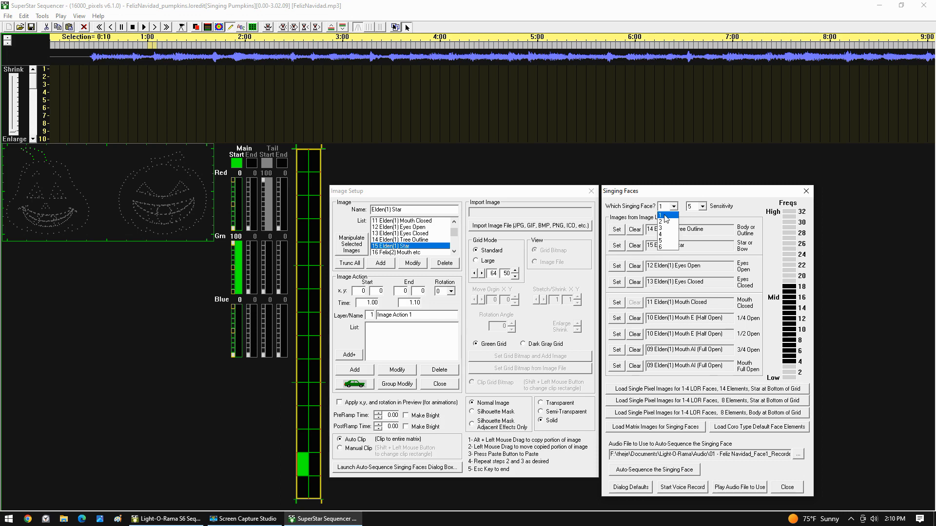
left_click(665, 217)
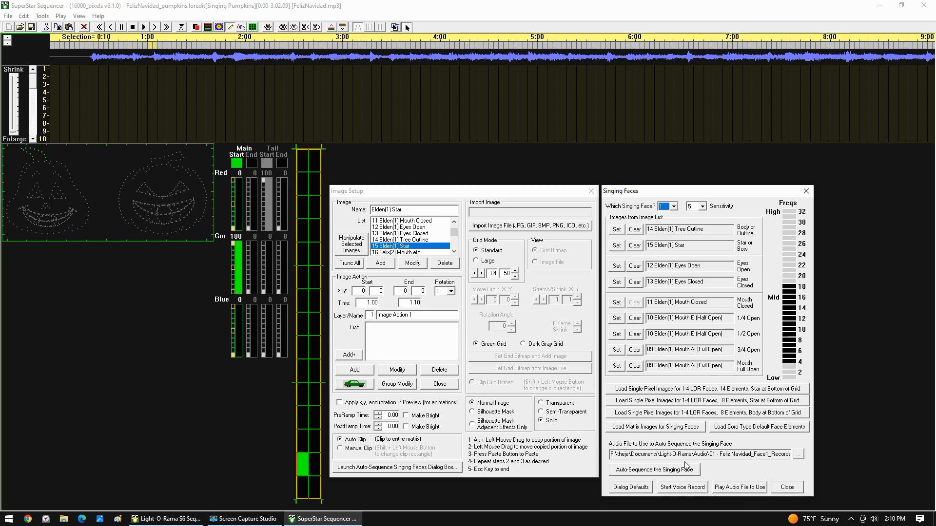
left_click(668, 469)
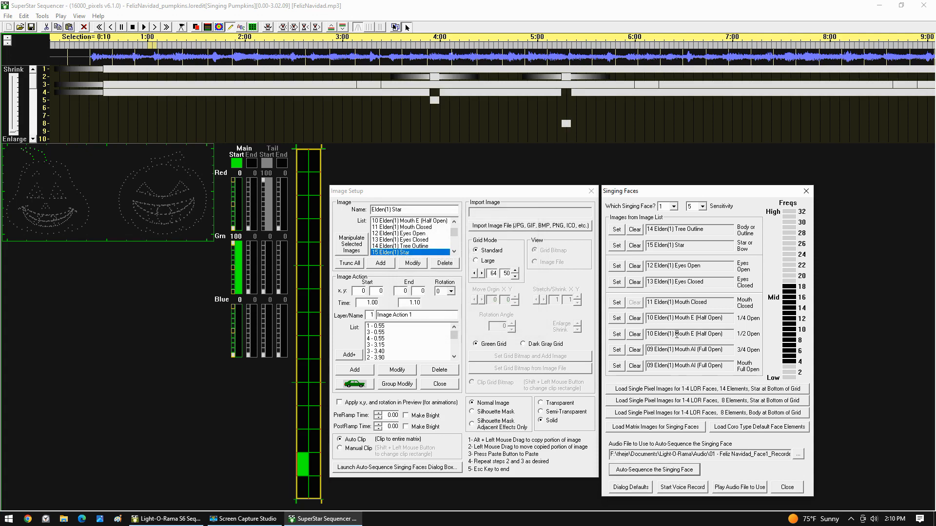
Play back the auto-sequenced face from about the 13-second mark to check its mouth movements and colors, and stop playback
left_click(154, 28)
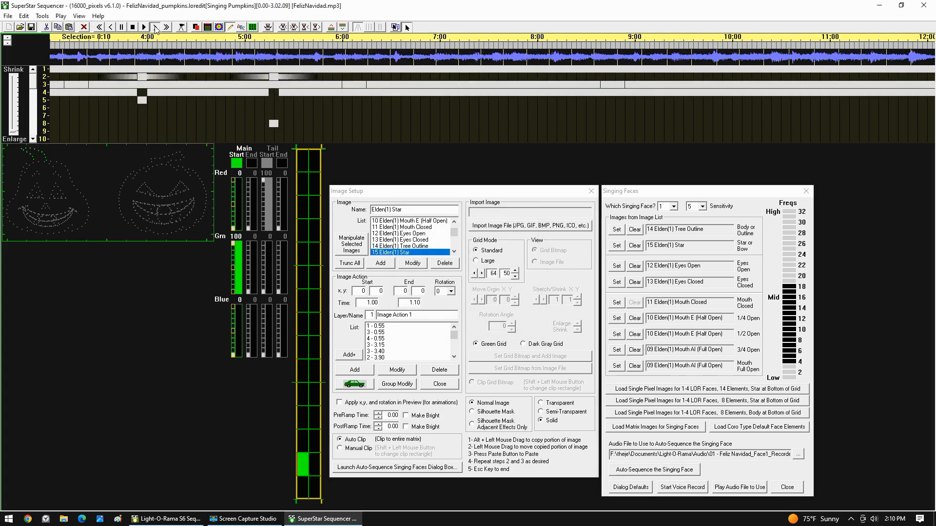
left_click(155, 28)
left_click(154, 27)
left_click(155, 28)
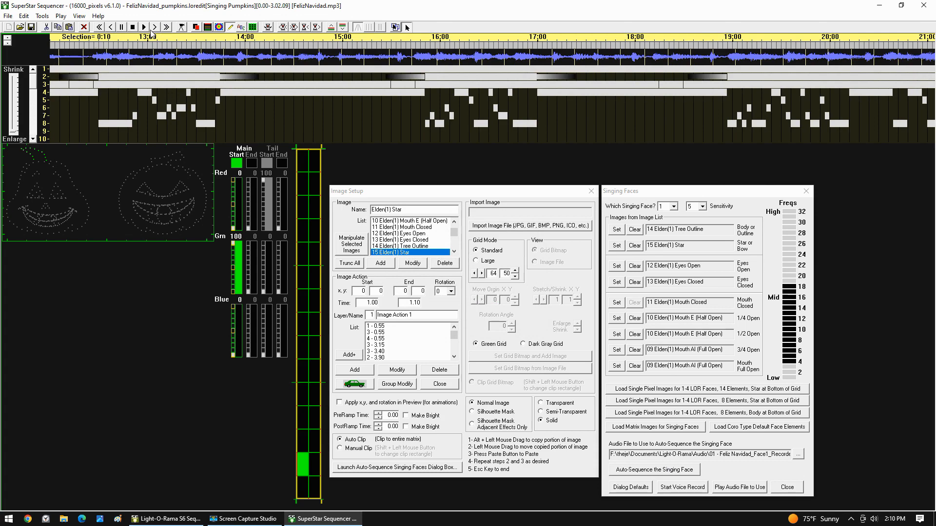
left_click(144, 28)
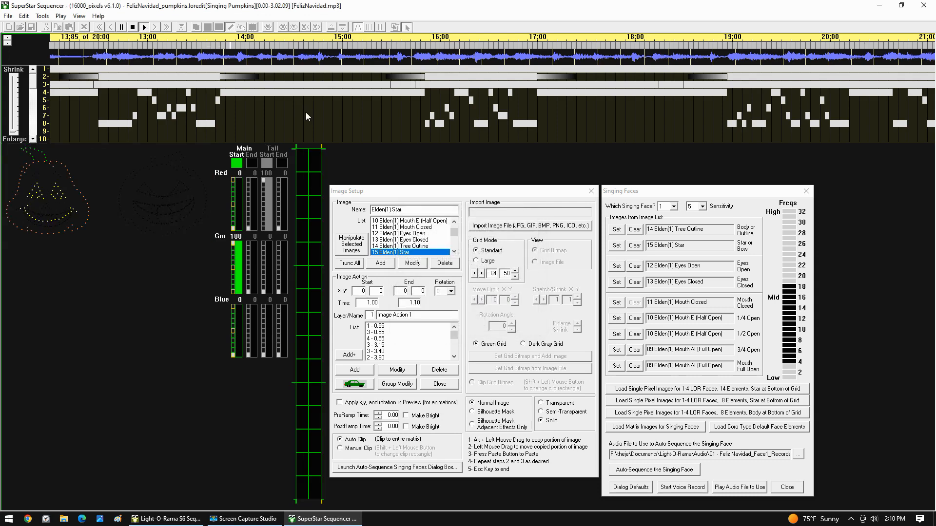
left_click(133, 27)
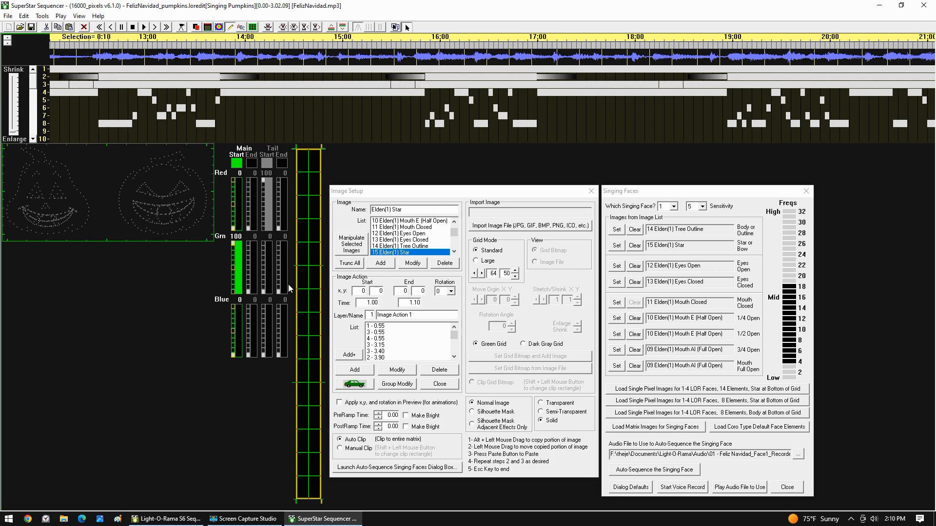
Add the lowest grid cell, which lights the pumpkin's nose, to the Elden(1) Eyes Open image in yellow with red 100 and green 100
left_click(305, 494)
left_click(419, 240)
left_click(420, 234)
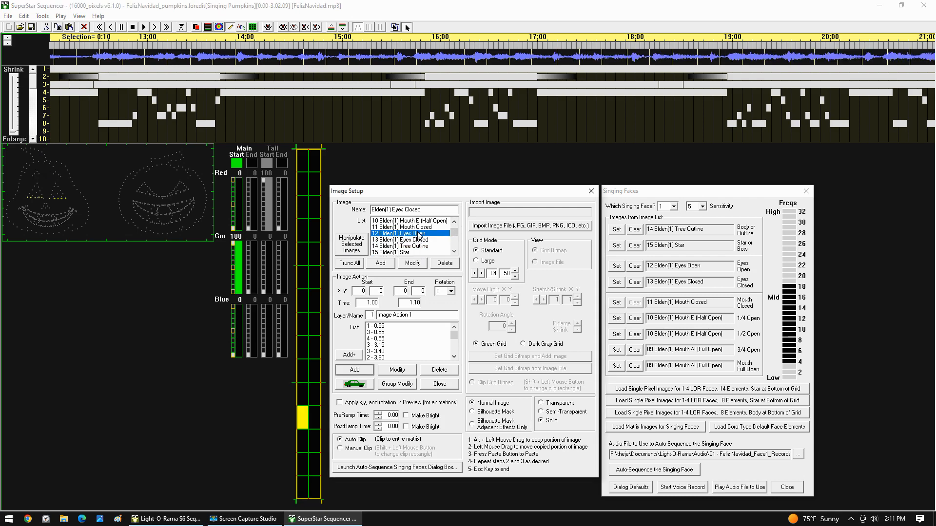
left_click(420, 239)
left_click(423, 228)
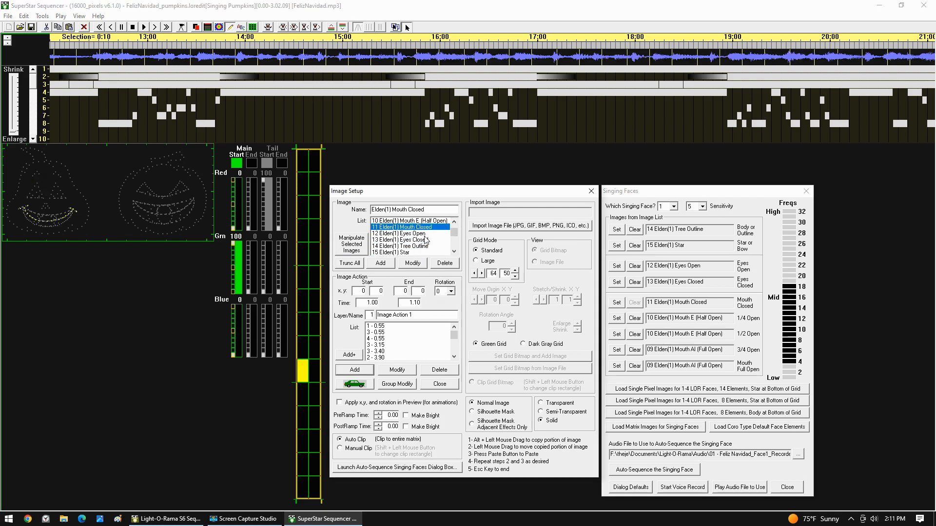
left_click(425, 234)
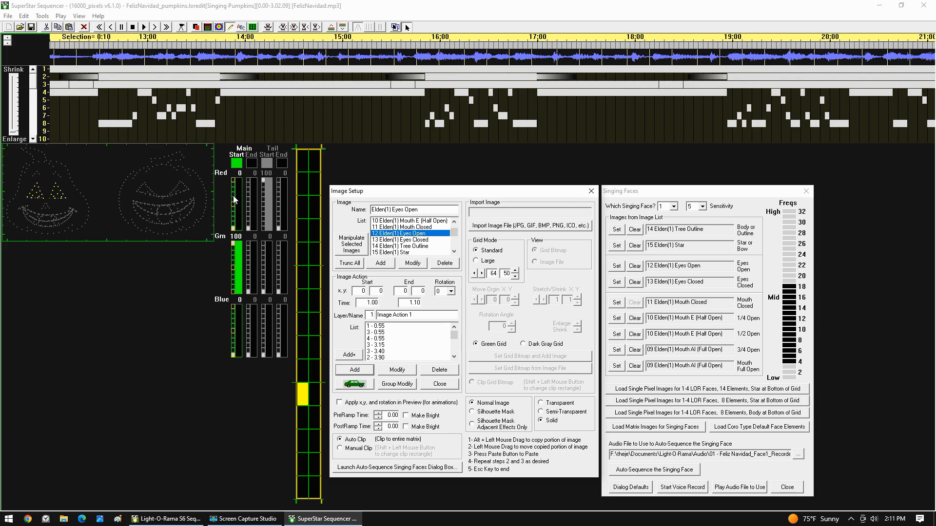
left_click(235, 181)
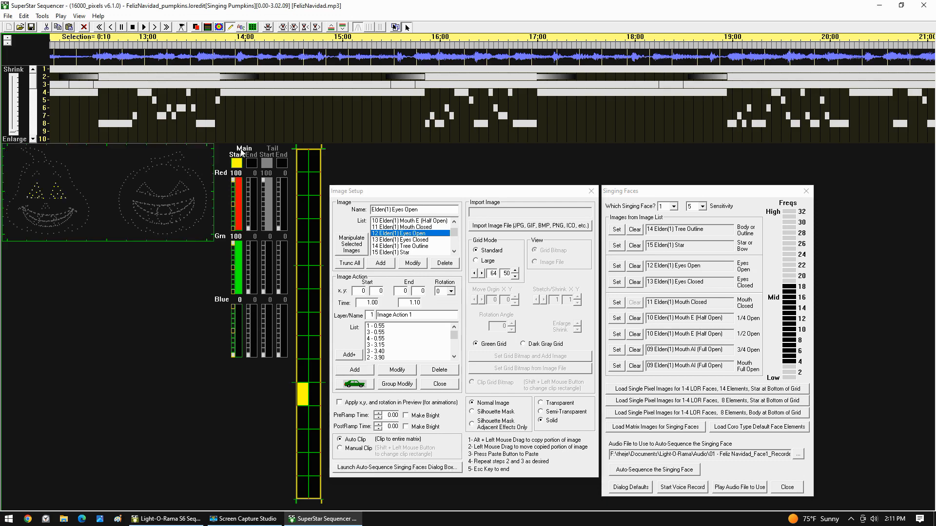
left_click(301, 492)
left_click(412, 263)
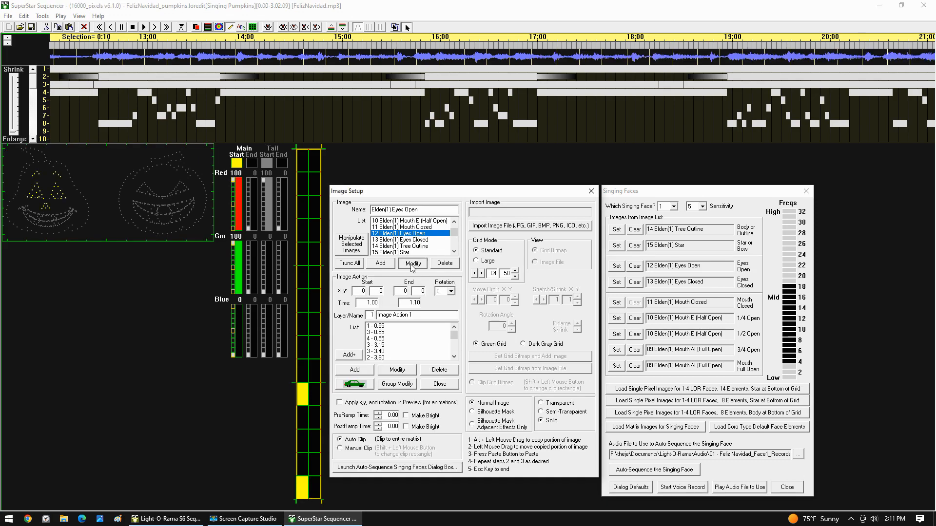
Add the lowest grid cell in yellow to the Elden(1) Eyes Closed image as well, and play back the sequence
left_click(417, 240)
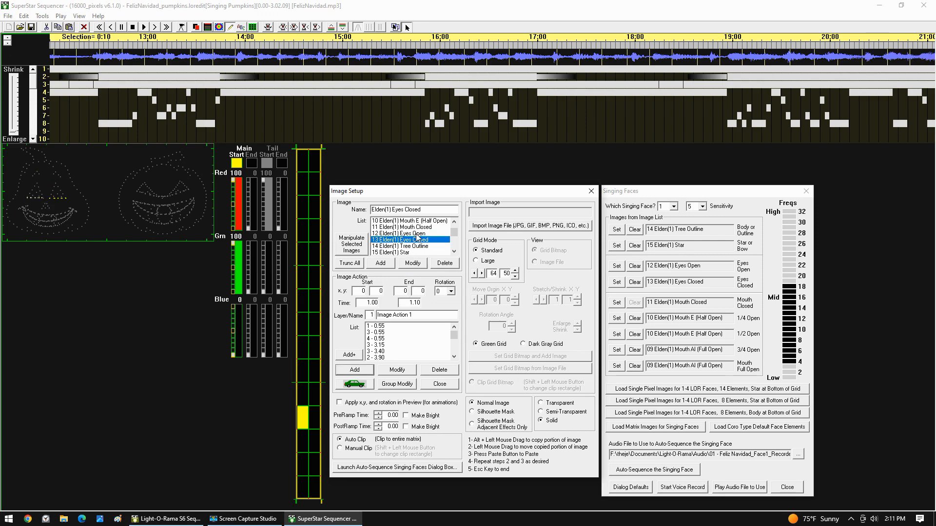
left_click(303, 485)
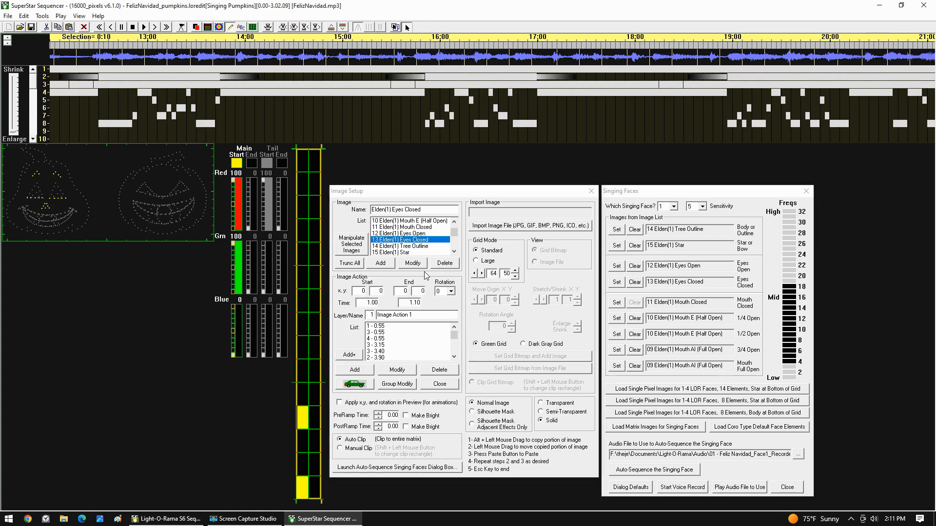
left_click(412, 263)
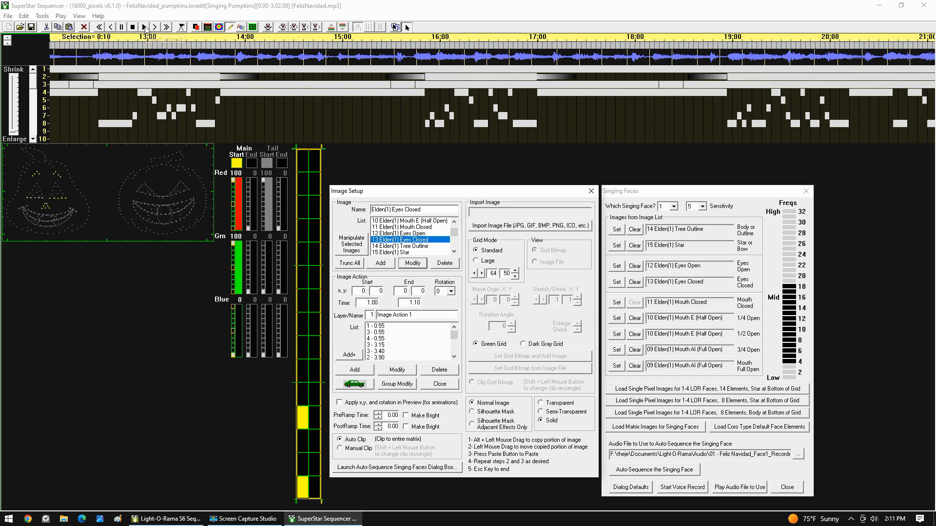
left_click(144, 28)
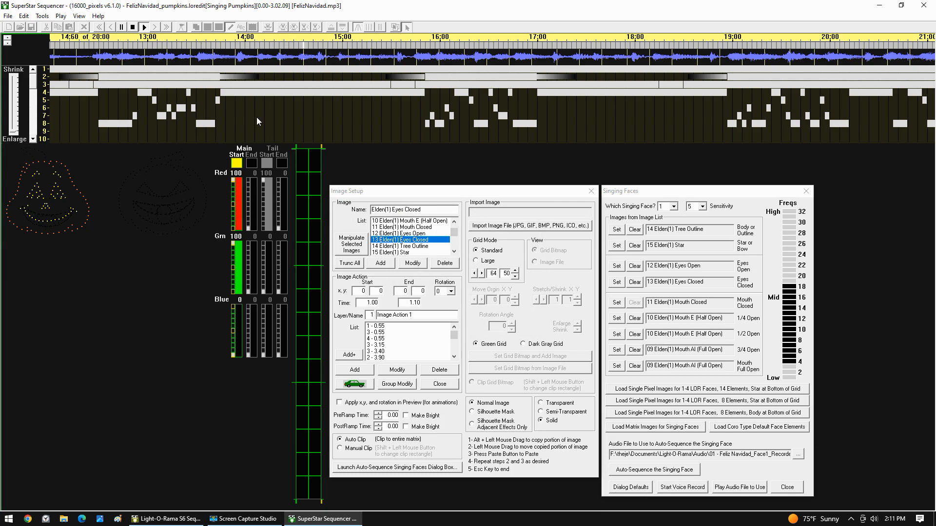
Stop playback and look through the Felix(2) mouth images in the image list, from Mouth etc to Mouth FV
left_click(133, 28)
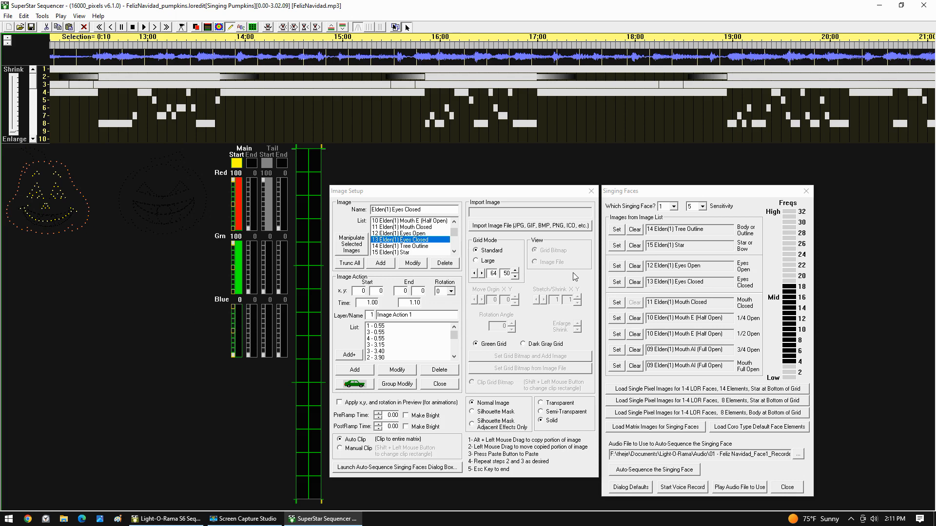
left_click(453, 251)
left_click(453, 251)
left_click(453, 251)
left_click(453, 251)
left_click(423, 234)
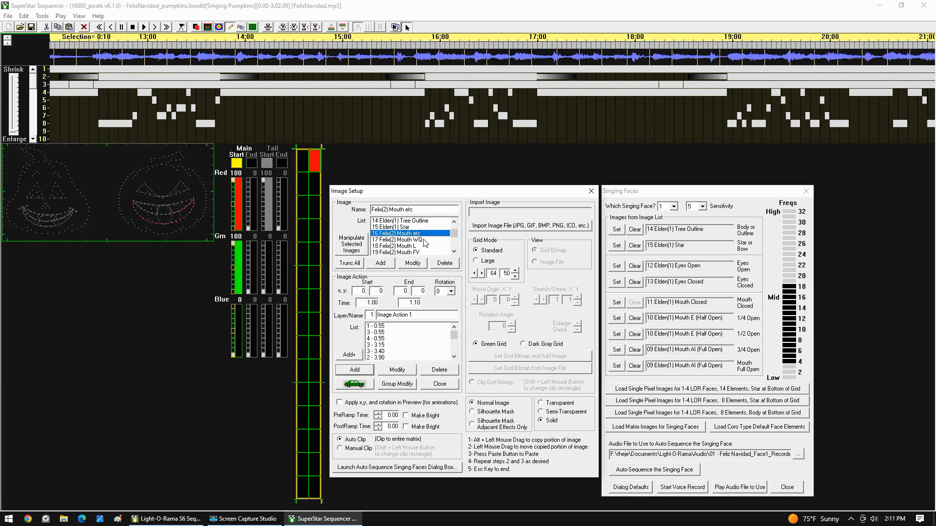
left_click(423, 240)
left_click(420, 246)
left_click(419, 252)
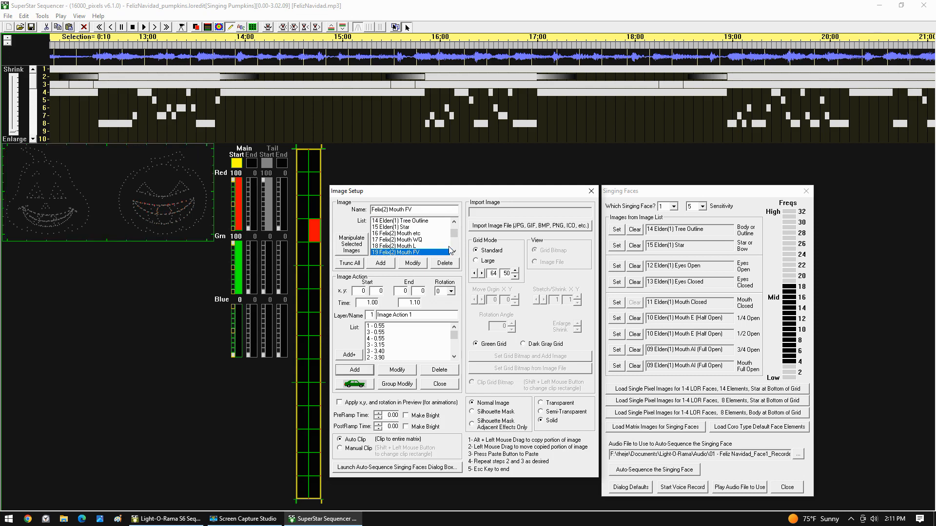
left_click(454, 251)
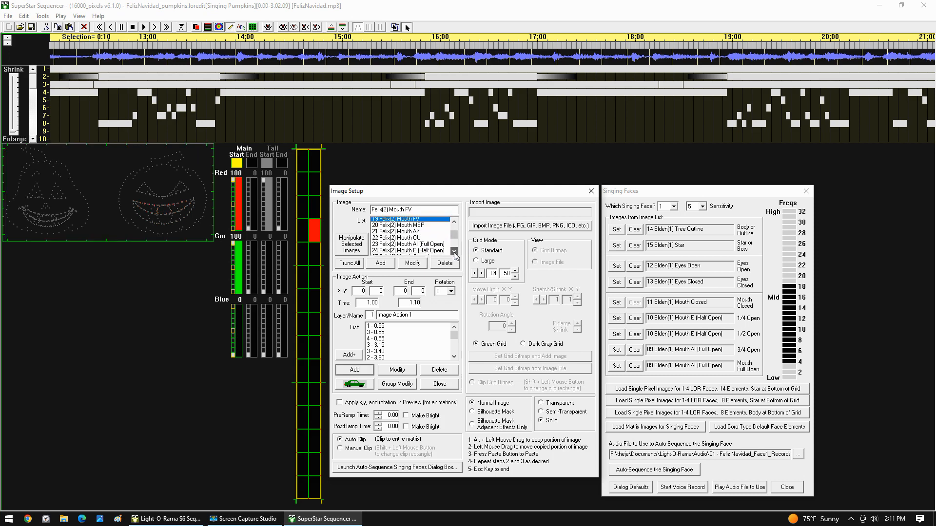
left_click(454, 223)
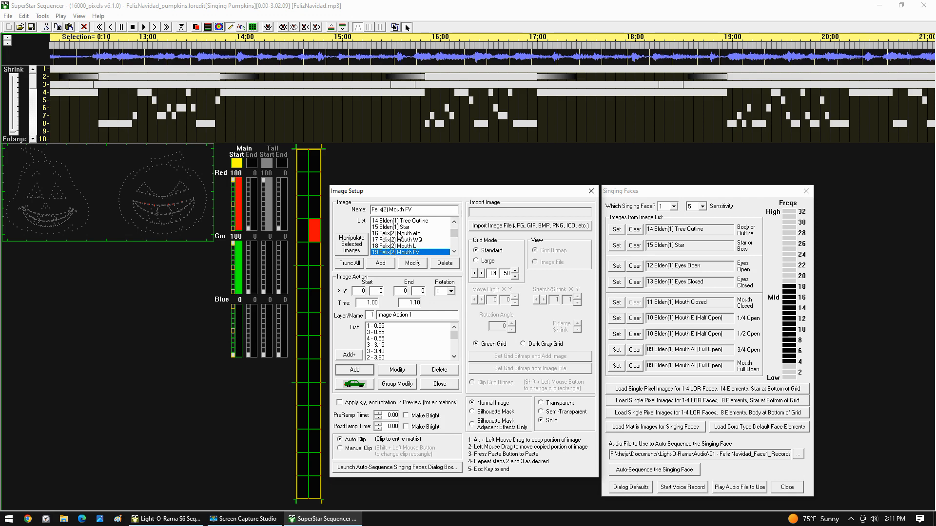
Recolor the Felix(2) Mouth etc, Mouth WQ, Mouth L and Mouth FV images yellow with red 100 and green 100
left_click(406, 234)
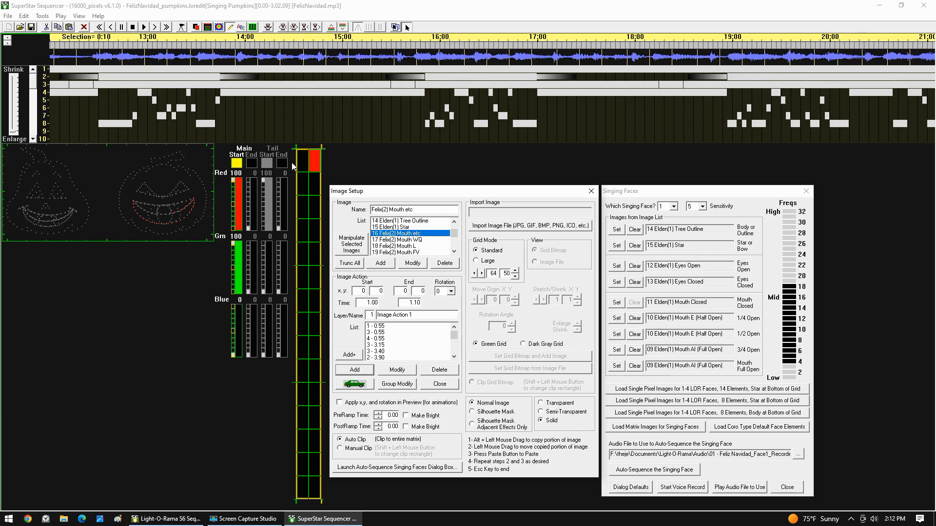
left_click(412, 239)
left_click(412, 263)
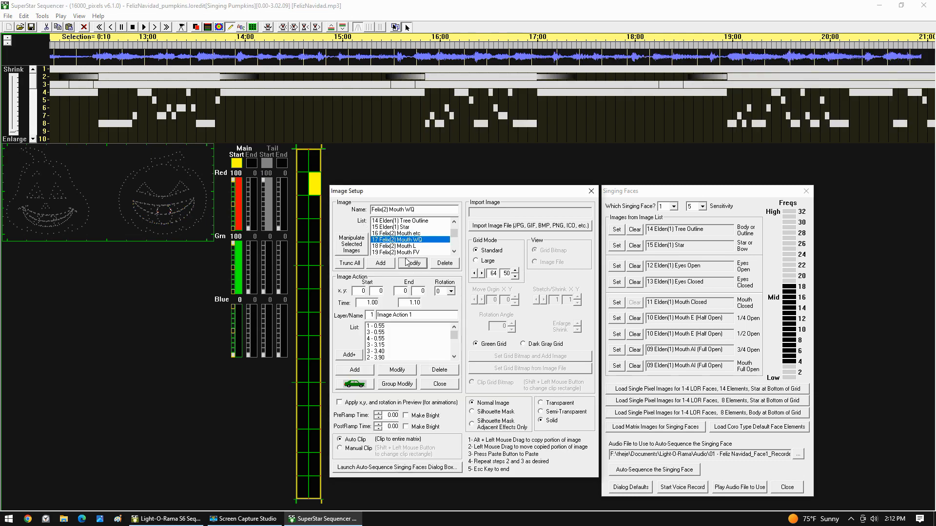
left_click(409, 246)
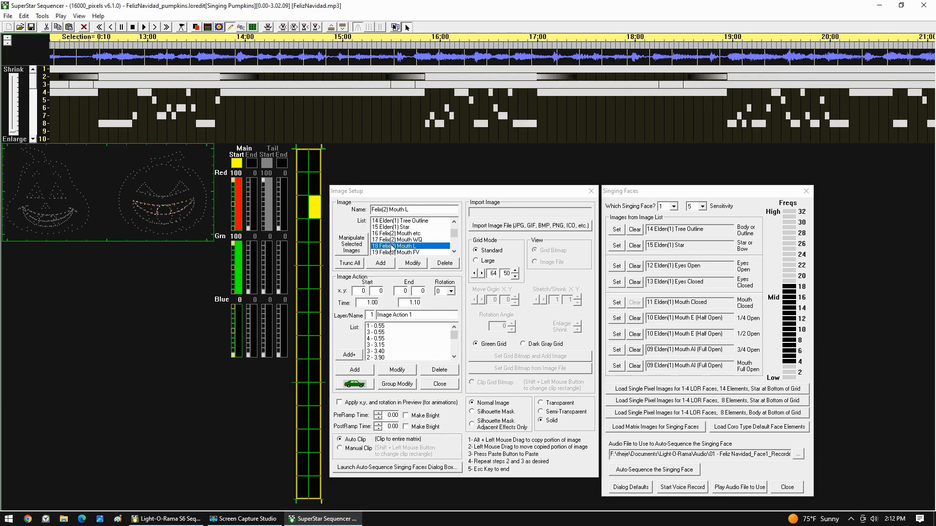
left_click(413, 252)
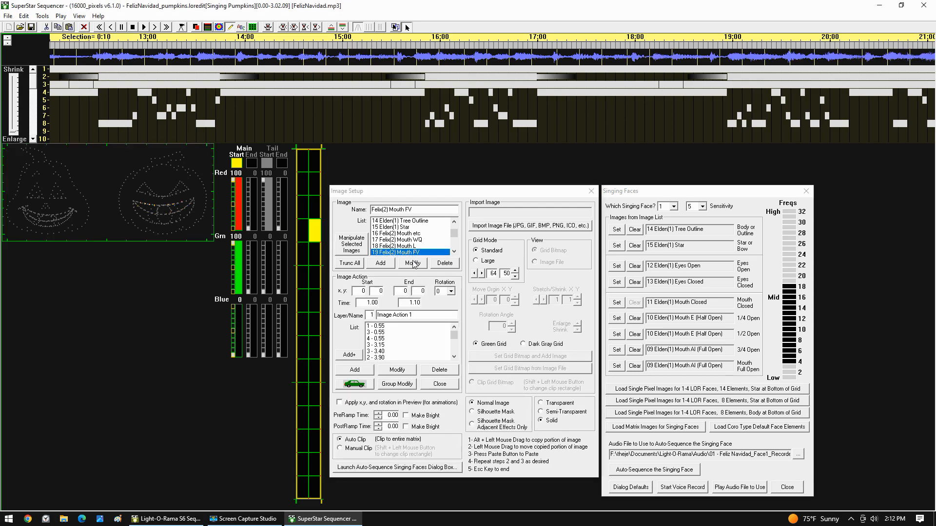
Recolor the Felix(2) Mouth MBP, Mouth Ah and Mouth OU images yellow
left_click(454, 252)
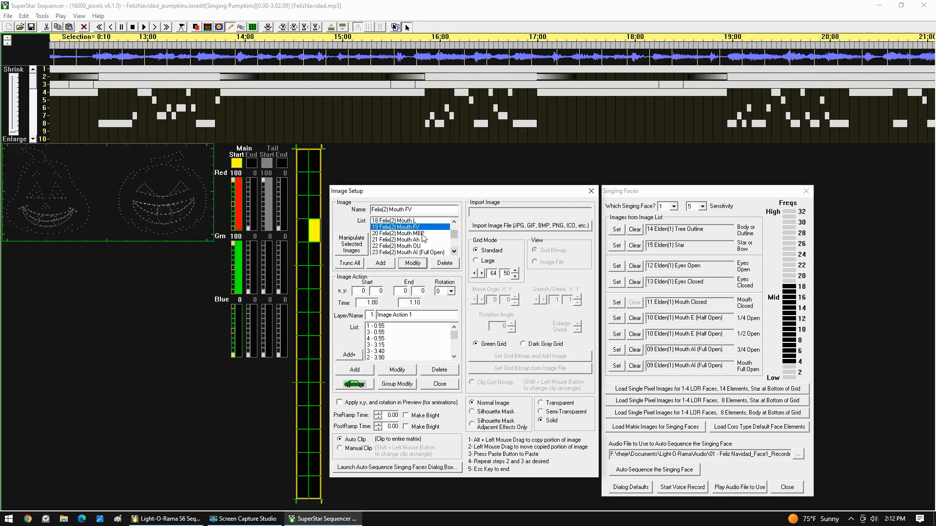
left_click(422, 233)
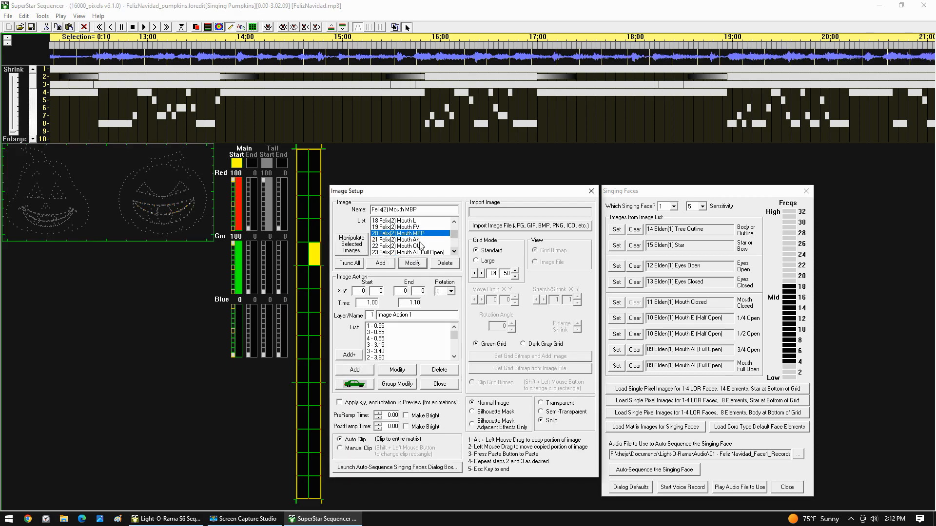
key("Down")
key("Down")
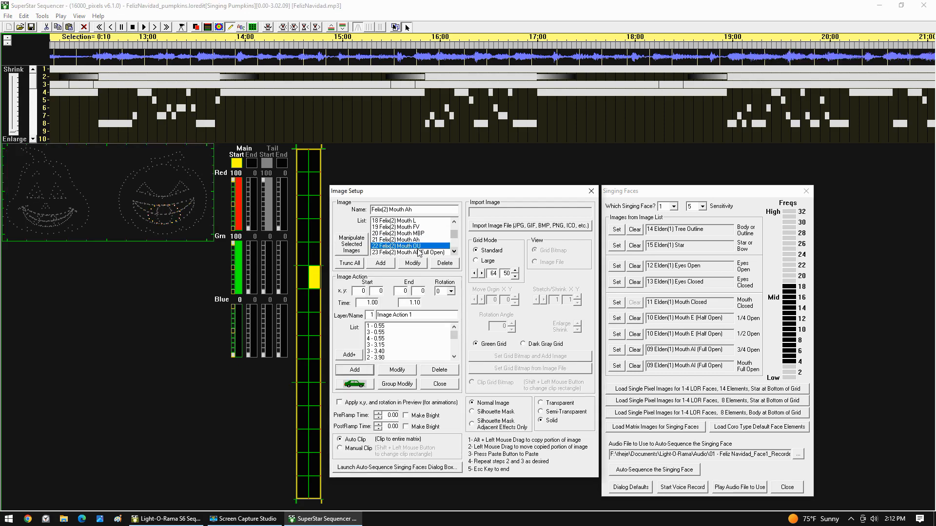
Recolor the Felix(2) Mouth AI (Full Open) and Mouth E (Half Open) images yellow and save both changes
key("Down")
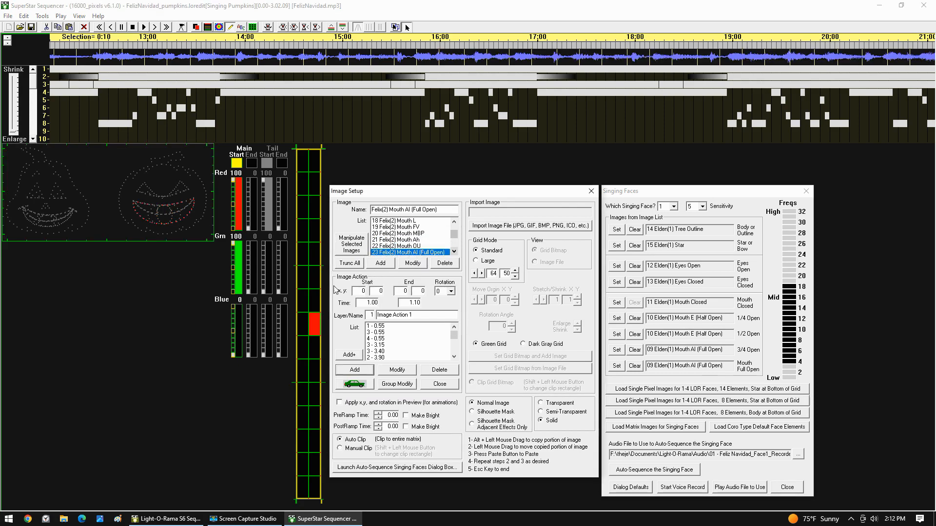
left_click(319, 322)
left_click(408, 263)
left_click(454, 252)
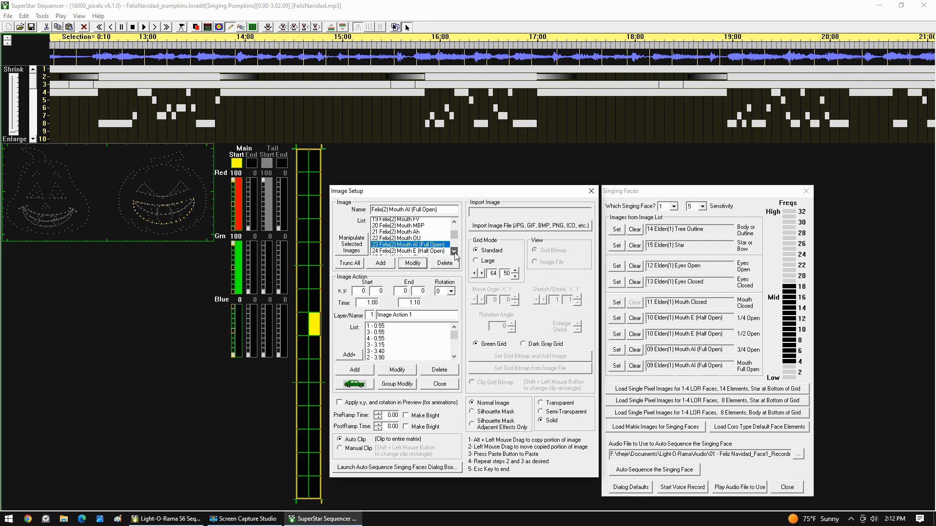
left_click(454, 252)
left_click(454, 253)
left_click(454, 253)
left_click(428, 234)
left_click(318, 346)
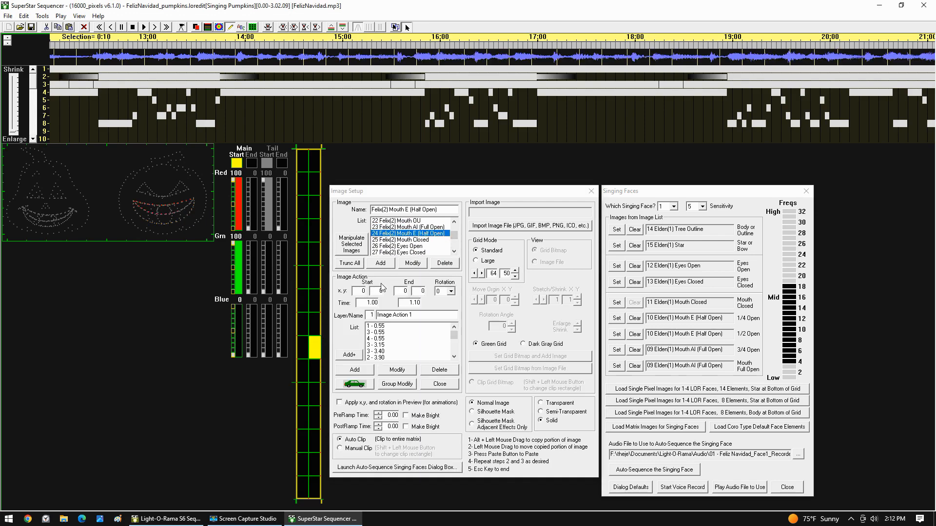
left_click(409, 265)
Recolor the Felix(2) Mouth Closed image yellow and save the change
left_click(400, 240)
left_click(315, 371)
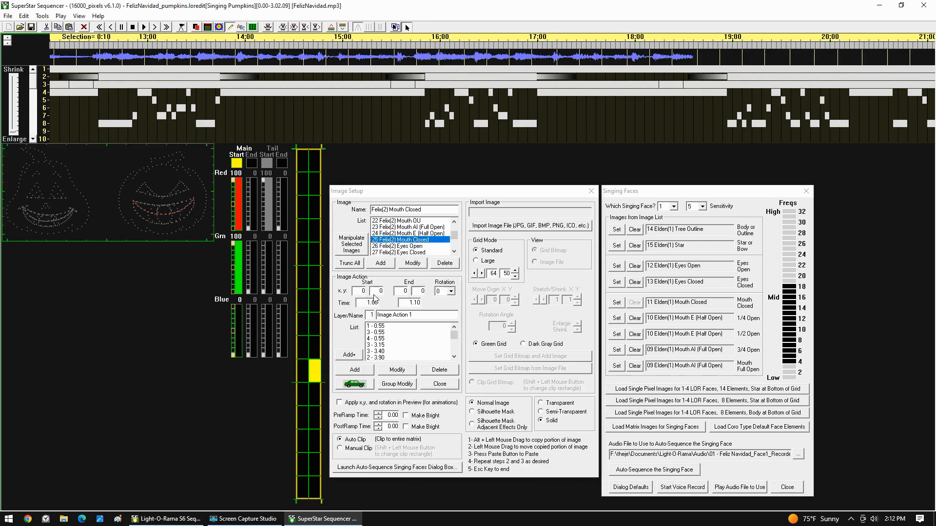
left_click(416, 262)
Check the Felix(2) eyes images and recolor the Felix(2) Tree Outline image orange with red 100 and green 50
left_click(427, 246)
left_click(427, 252)
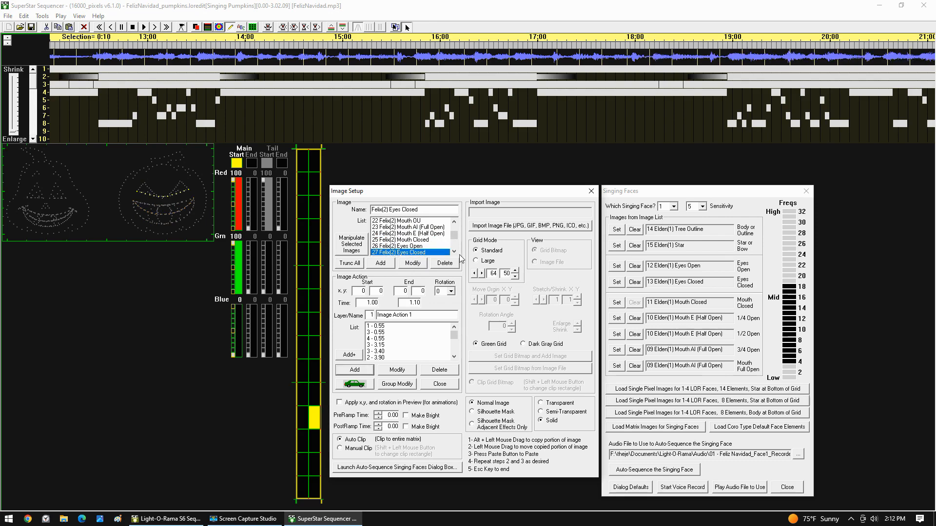
left_click(452, 252)
left_click(453, 251)
left_click(409, 246)
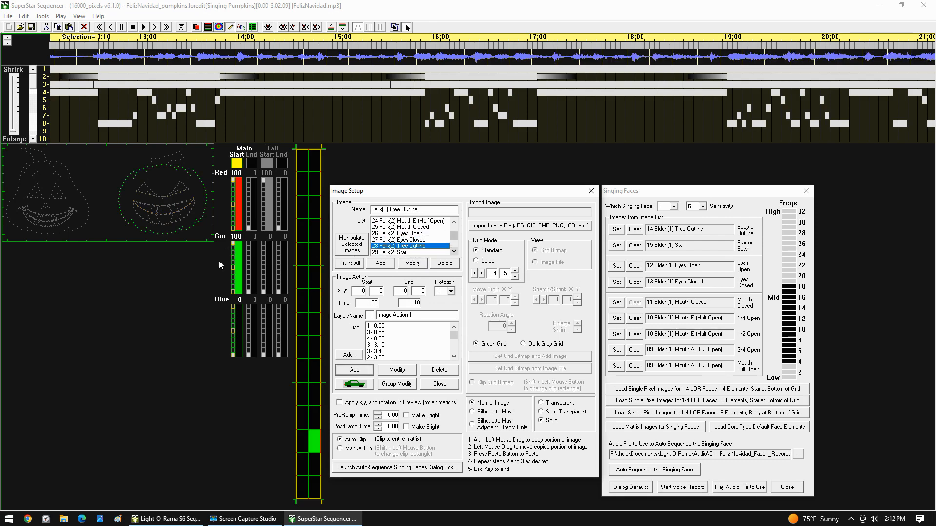
left_click(235, 271)
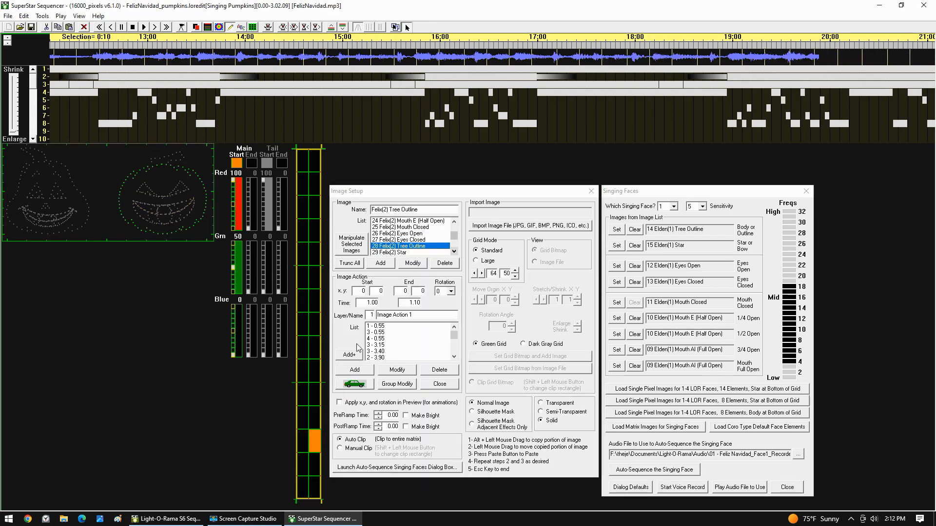
left_click(412, 263)
Recolor the Felix(2) Star image, the pumpkin's stem, green with red 0 and green 100
left_click(422, 252)
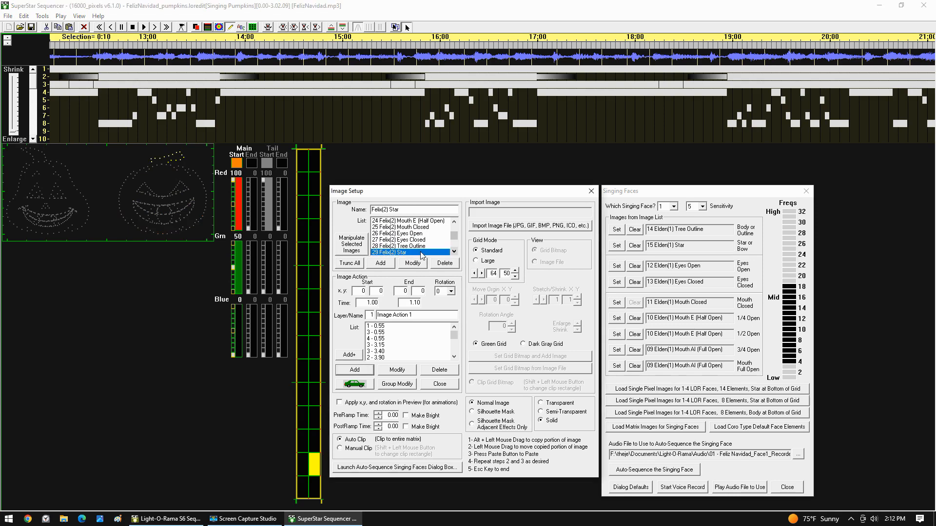
left_click(235, 243)
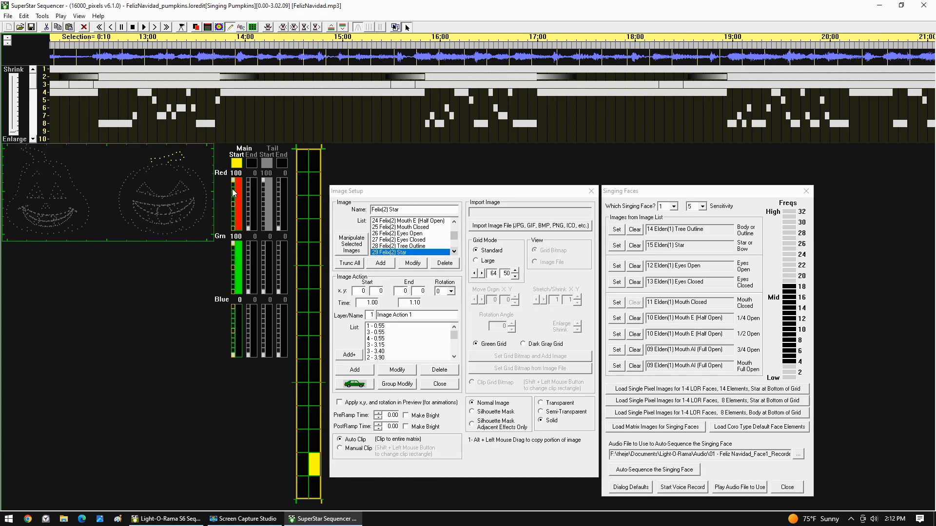
left_click(236, 231)
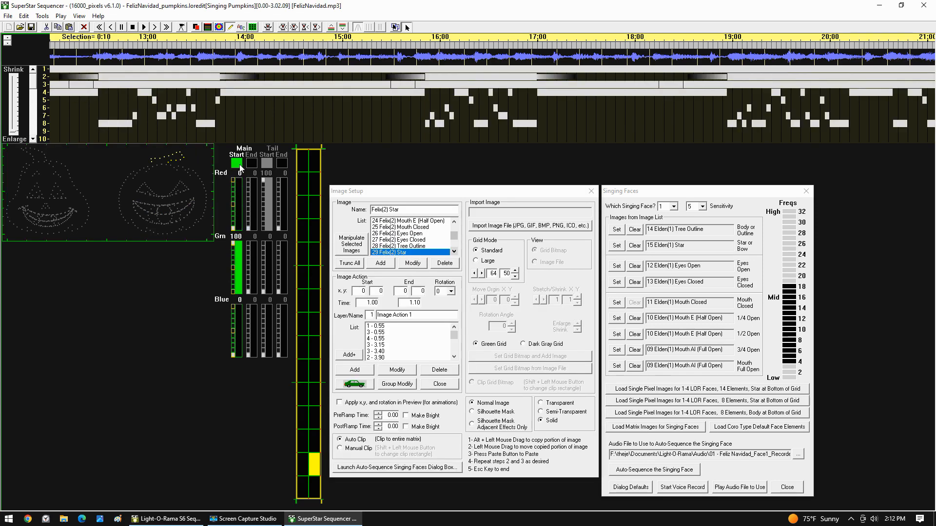
left_click(314, 464)
left_click(412, 266)
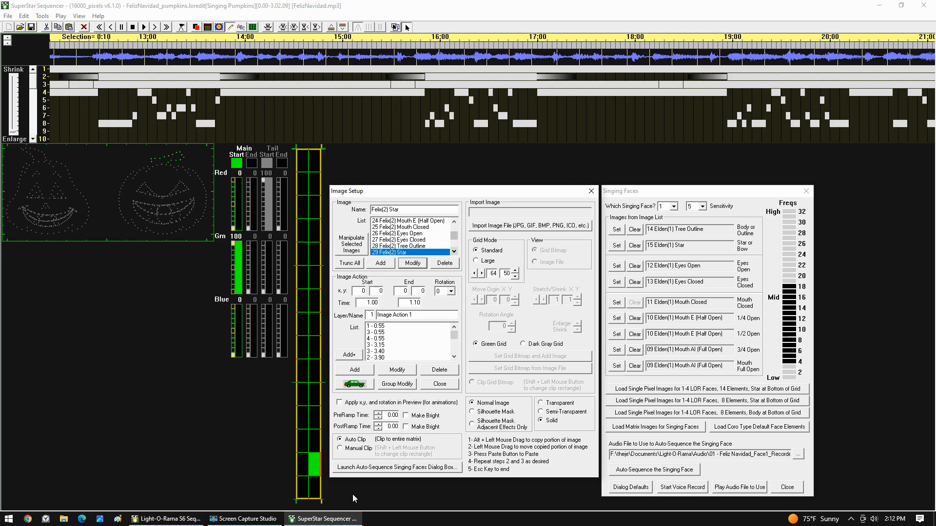
left_click(317, 490)
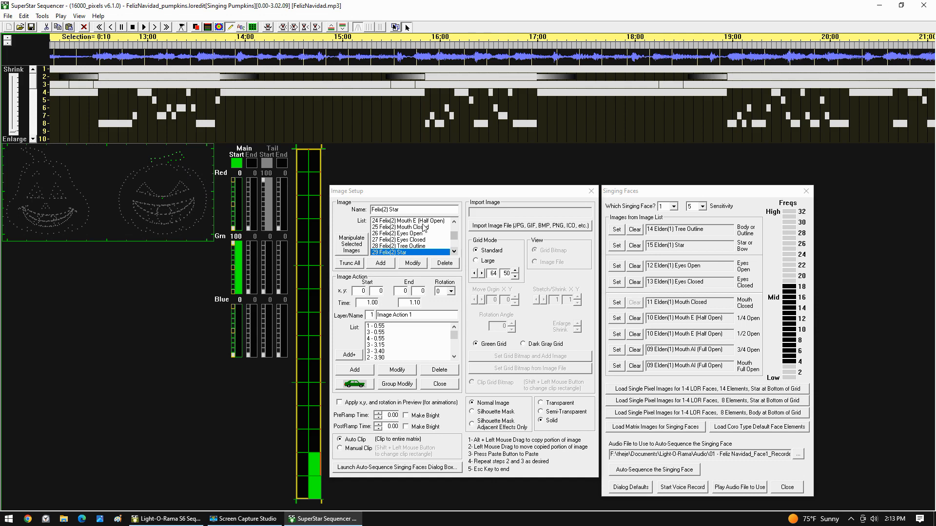
left_click(315, 488)
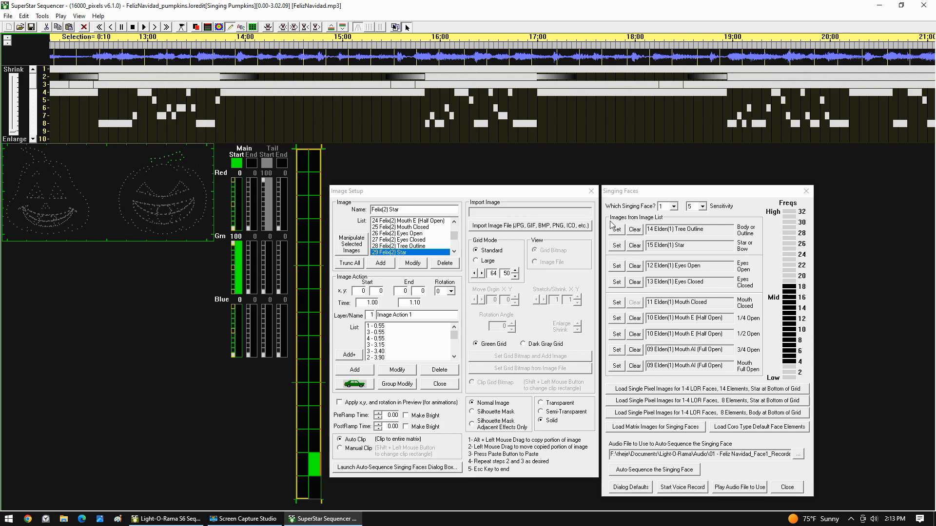
Auto-sequence singing face 2 using the audio file 01 - Feliz Navidad_Face1_RecordedVoice.wav
left_click(676, 206)
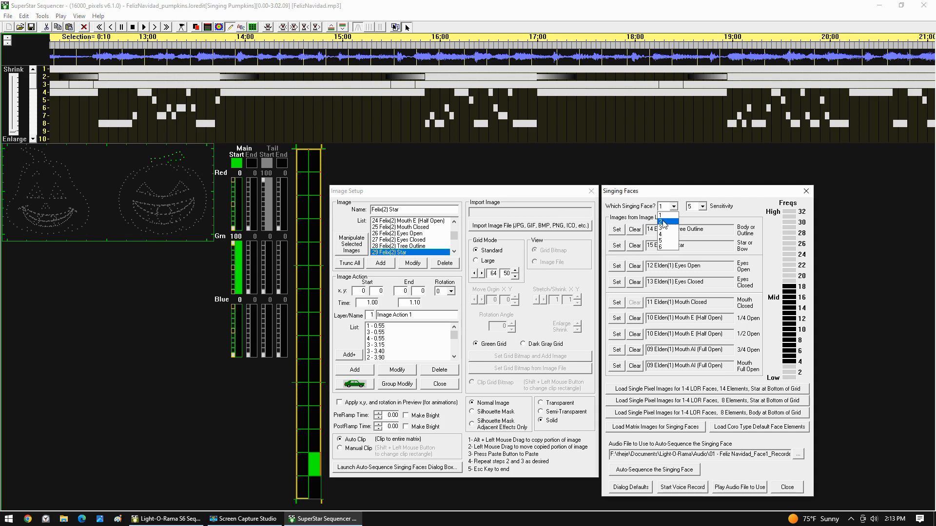
left_click(664, 223)
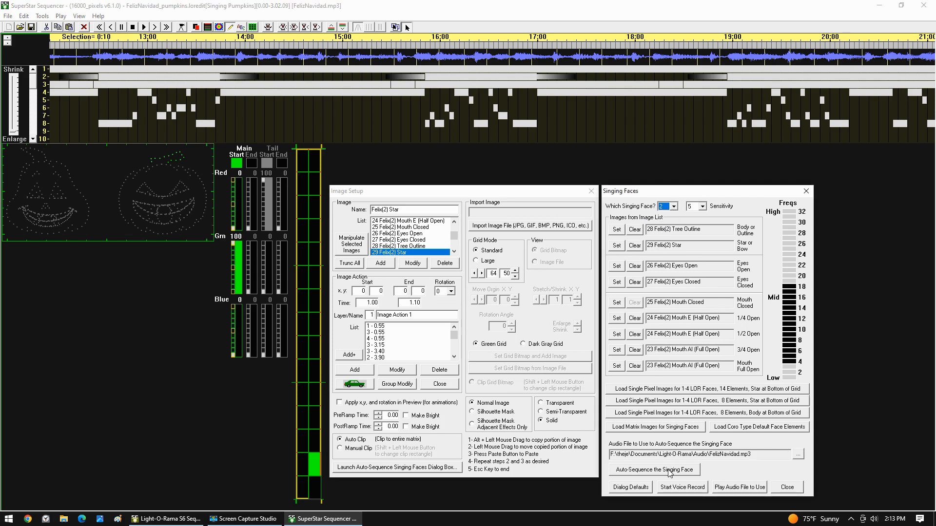
left_click(798, 454)
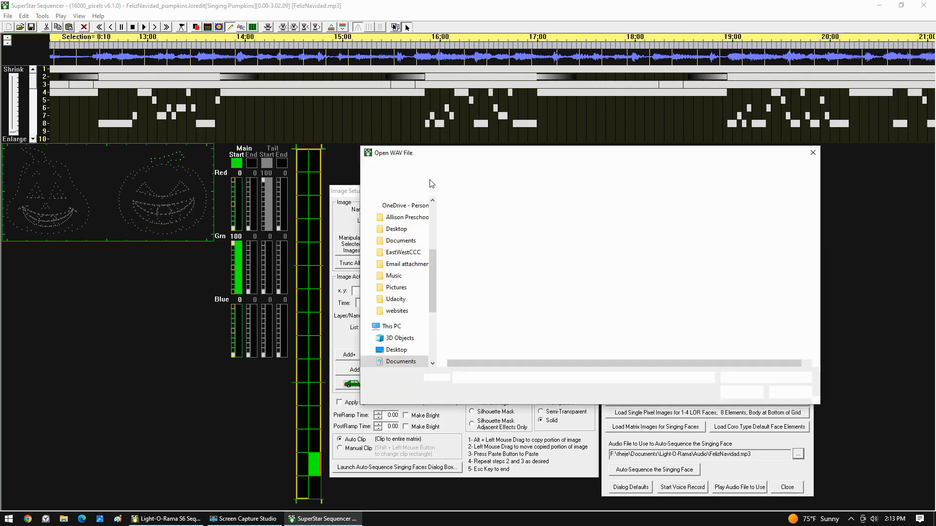
left_click(505, 237)
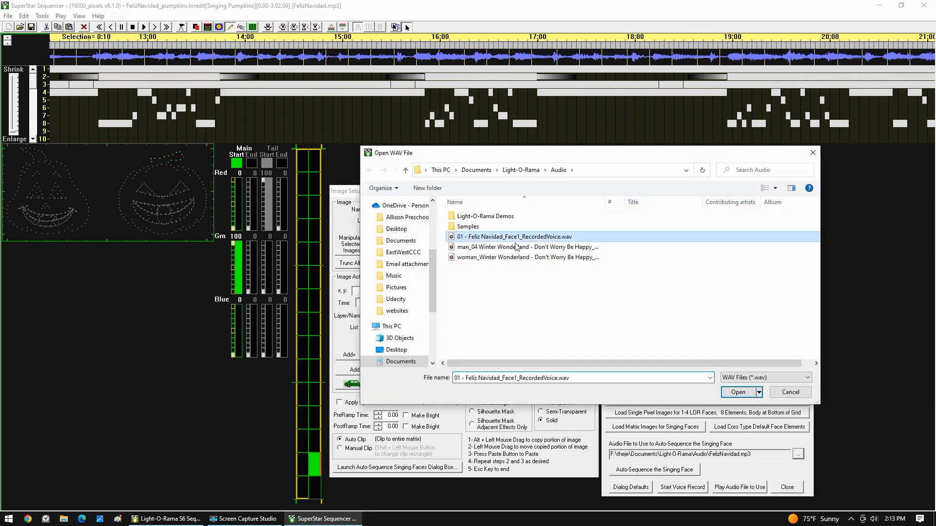
left_click(735, 393)
left_click(687, 470)
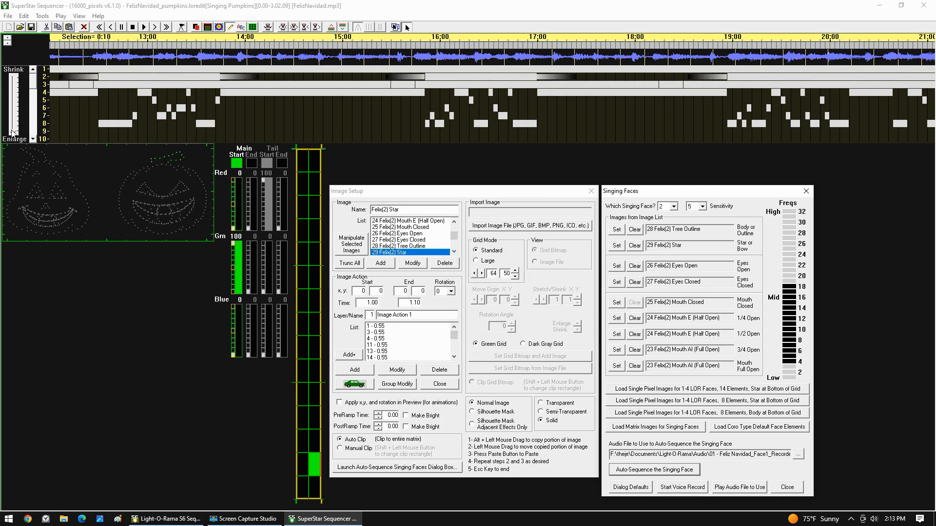
Shrink the timeline rows to fit both faces' layers, play back the two singing pumpkins, and stop playback
left_click_drag(12, 132, 13, 100)
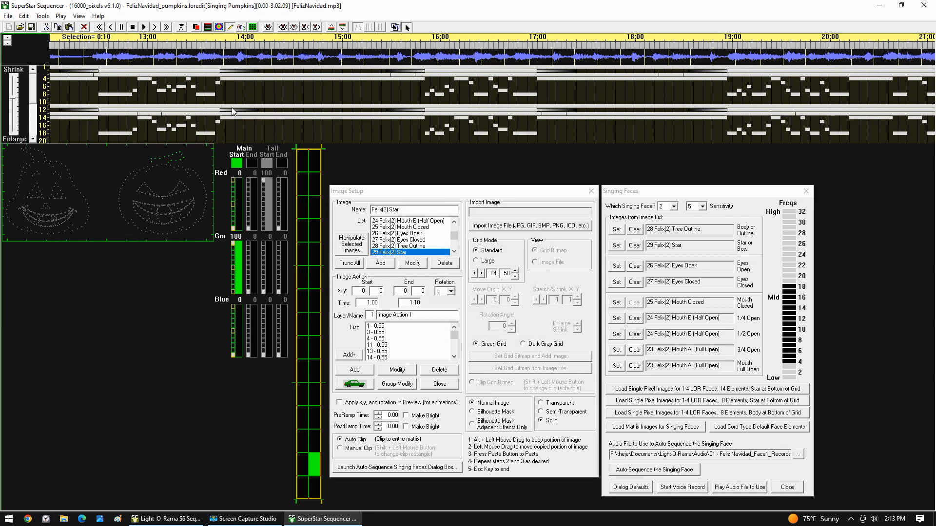
left_click(143, 27)
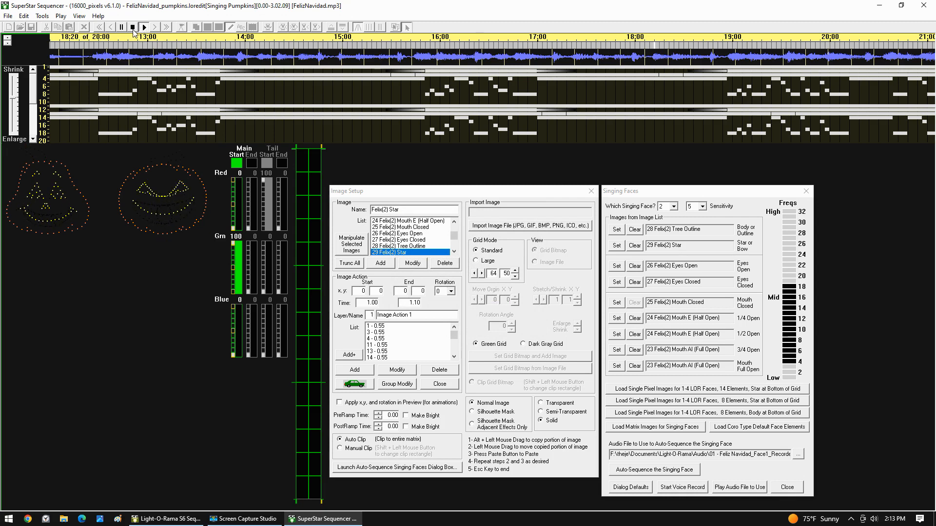
left_click(132, 27)
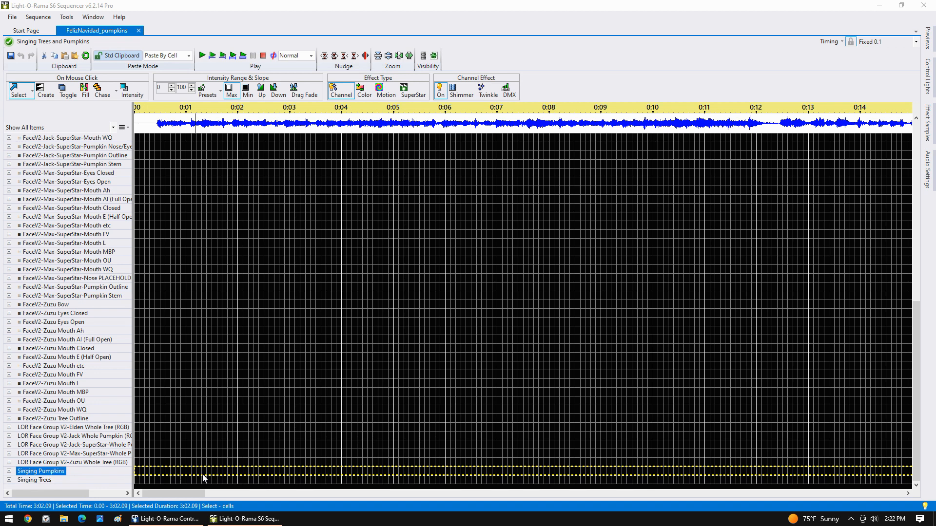
In the Light-O-Rama S6 Sequencer, open the Singing Pumpkins group's row in SuperStar
left_click(157, 473)
double_click(159, 474)
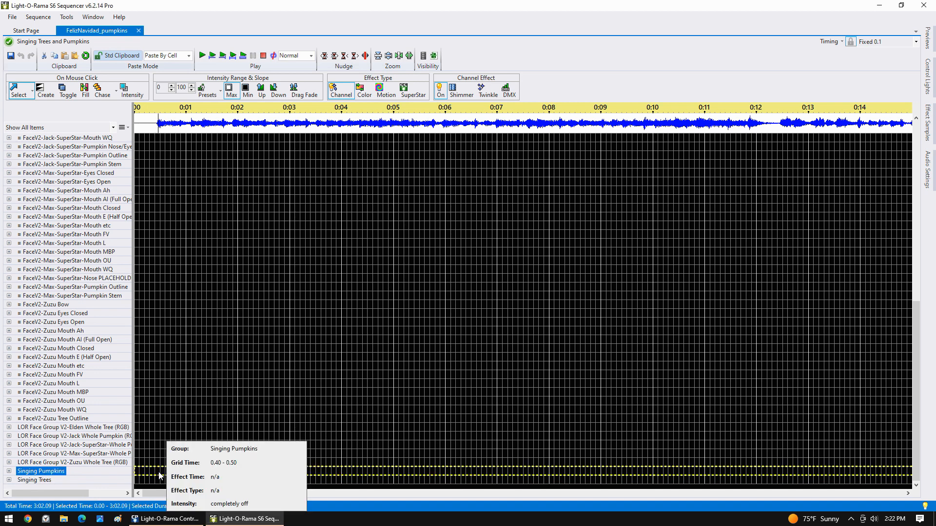
right_click(159, 475)
left_click(220, 316)
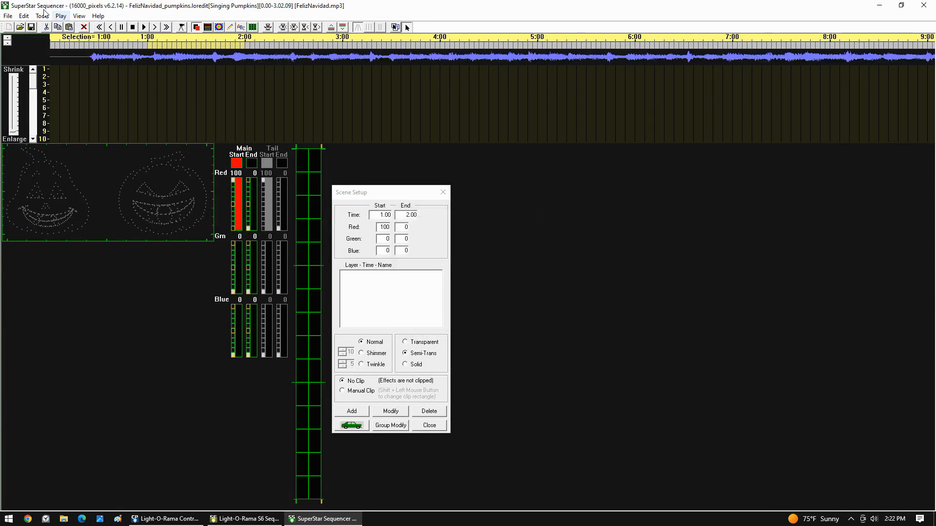
Start Auto-Sequence Singing Faces and load the single pixel images for Light-O-Rama faces with 15 Elements, Singing Pumpkins
left_click(42, 16)
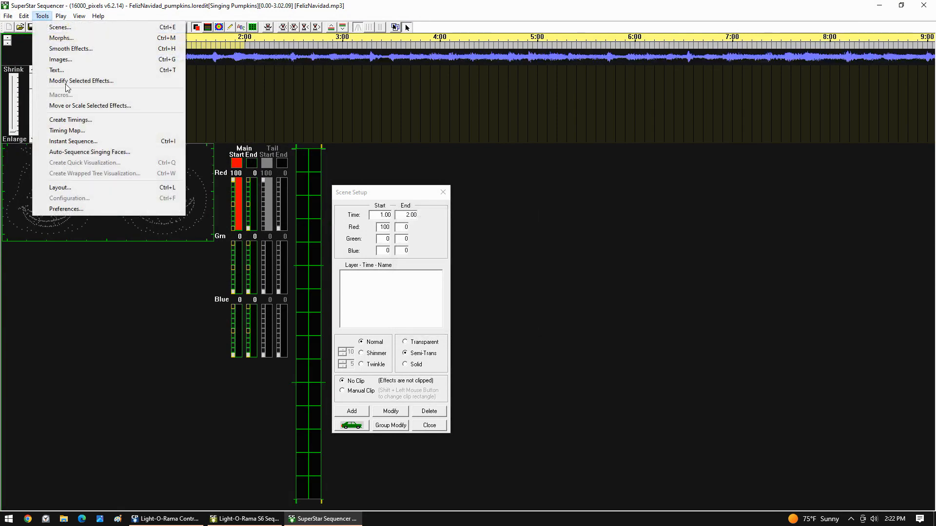
left_click(87, 152)
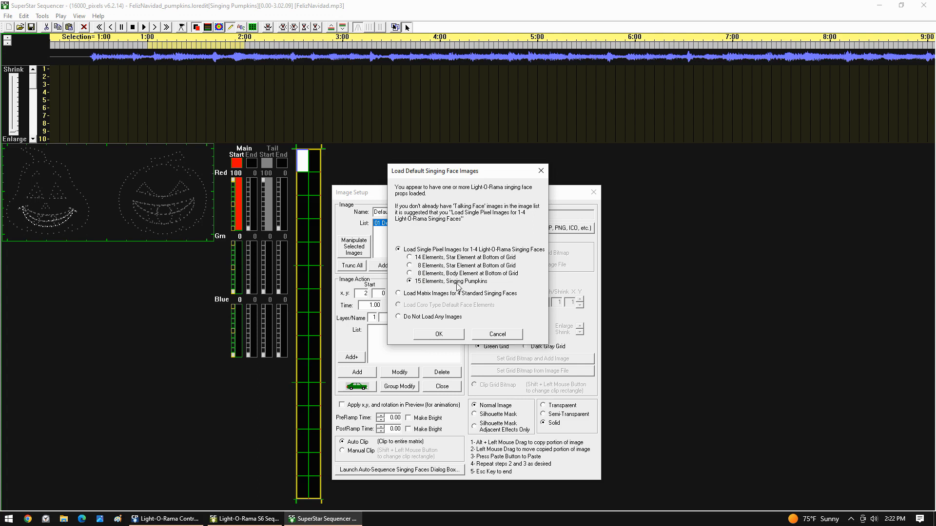
left_click(439, 335)
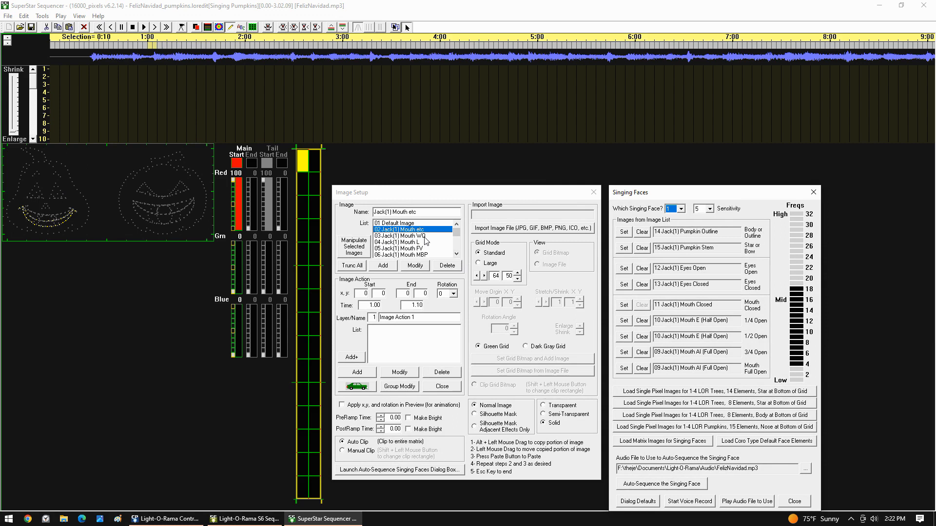
Examine which pumpkin parts the Jack(1) mouth, eyes, Pumpkin Outline, Pumpkin Stem and Nose/Eyebrows images light up
key("Down")
key("Down")
key("Down")
key("Down")
left_click(457, 255)
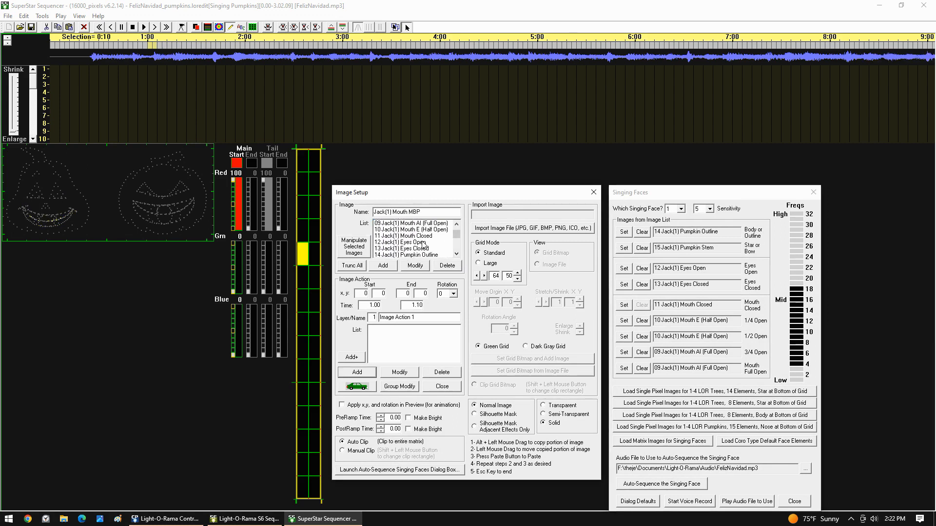
left_click(422, 243)
left_click(428, 249)
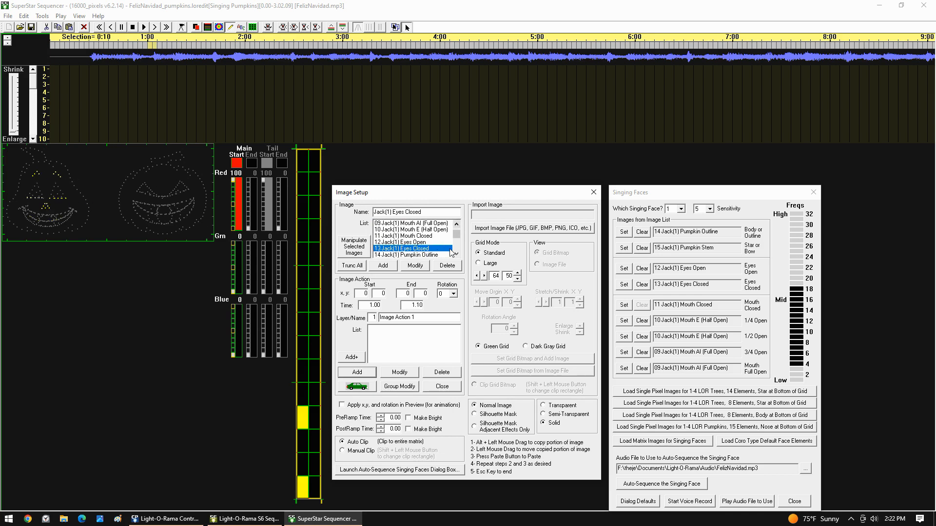
scroll(432, 249, "down", 1)
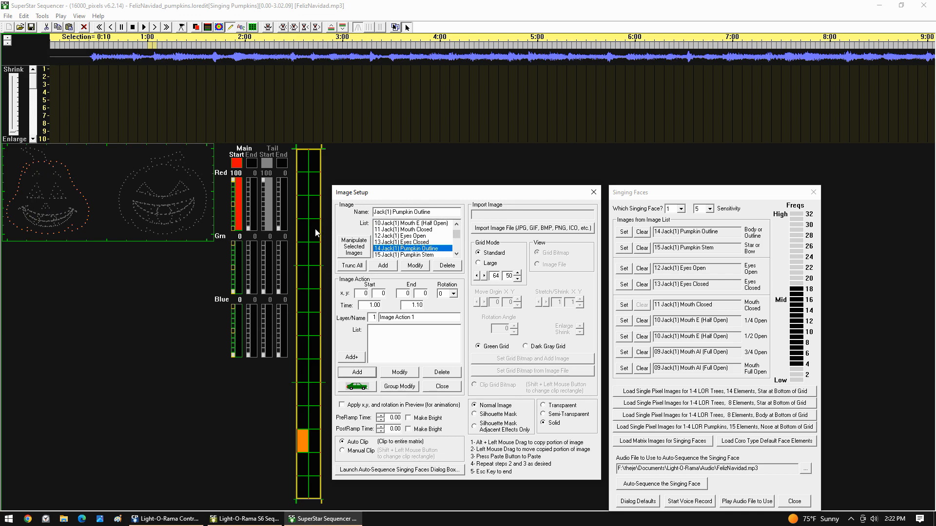
left_click(411, 255)
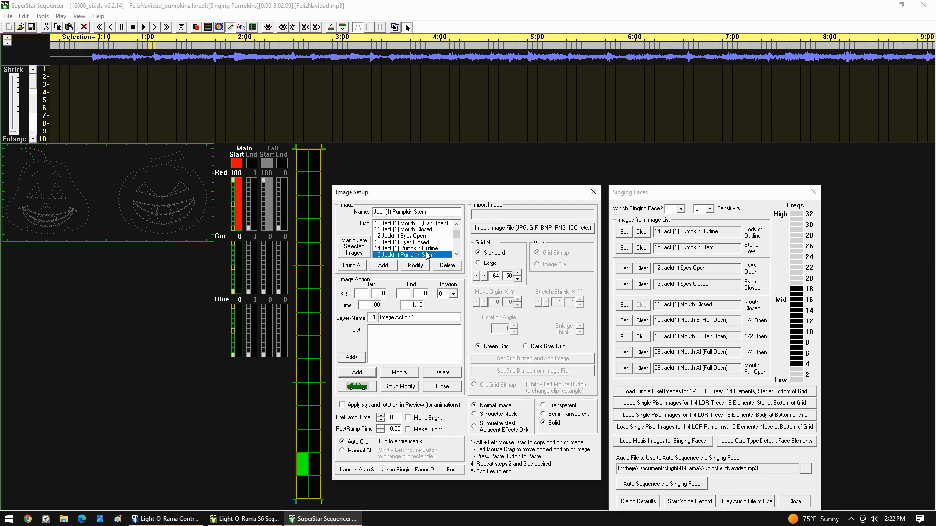
left_click(456, 253)
left_click(456, 253)
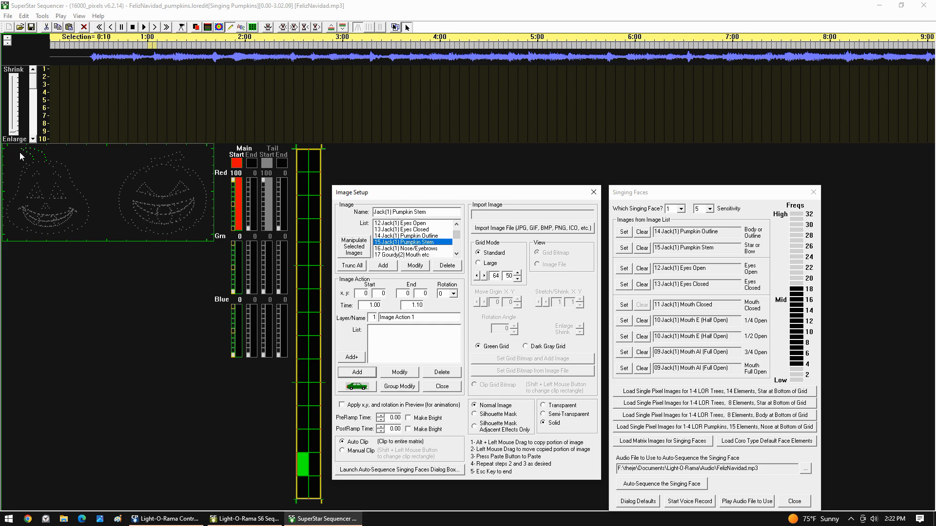
left_click(409, 249)
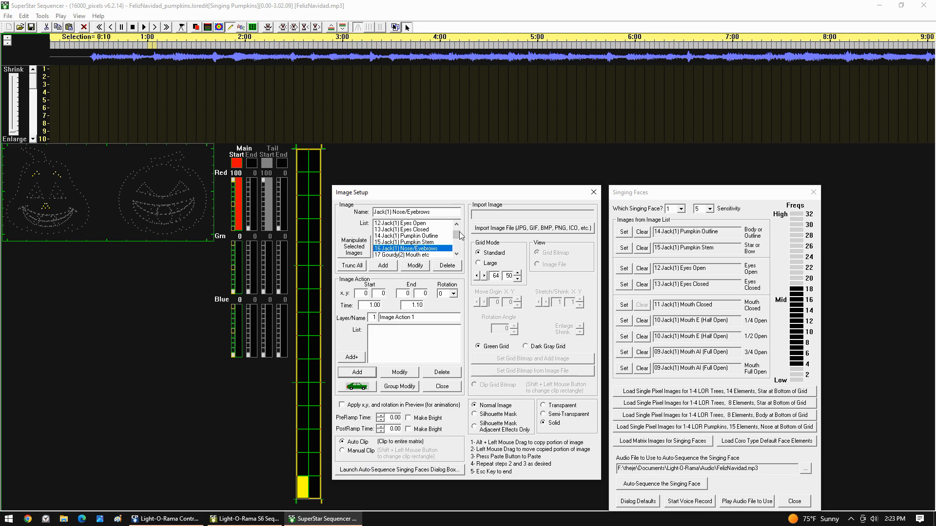
Examine the Gourdy(2) mouth images from Mouth etc to Mouth MBP on the second pumpkin
left_click(427, 255)
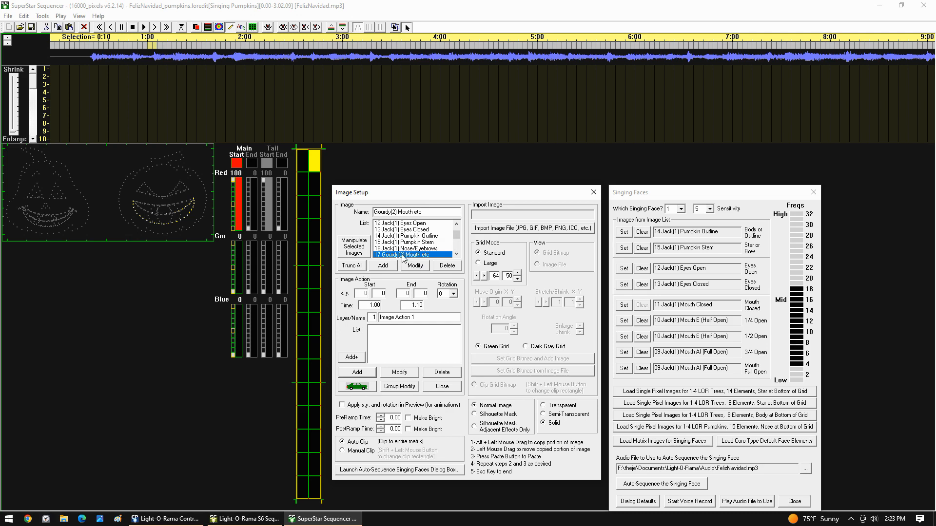
left_click(456, 254)
left_click(457, 254)
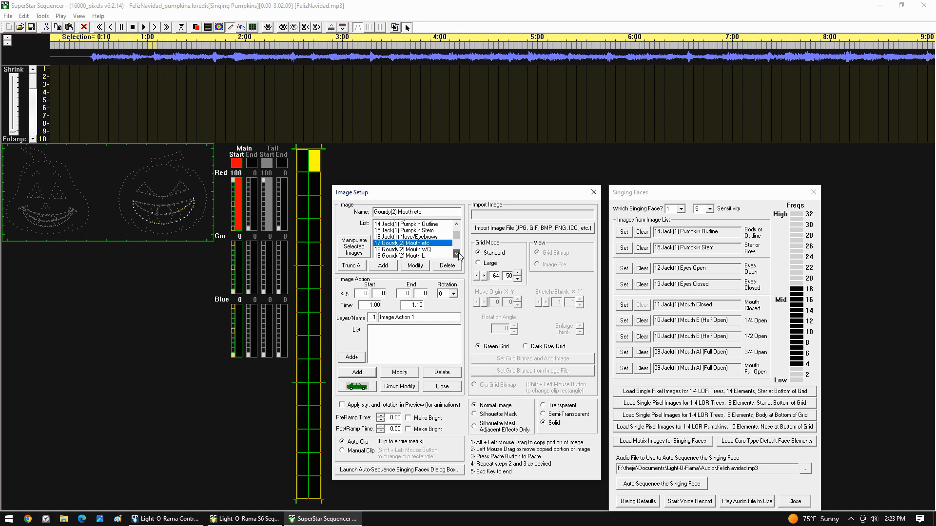
left_click(456, 253)
left_click(456, 253)
key("Down")
key("Down")
key("Down")
key("Down")
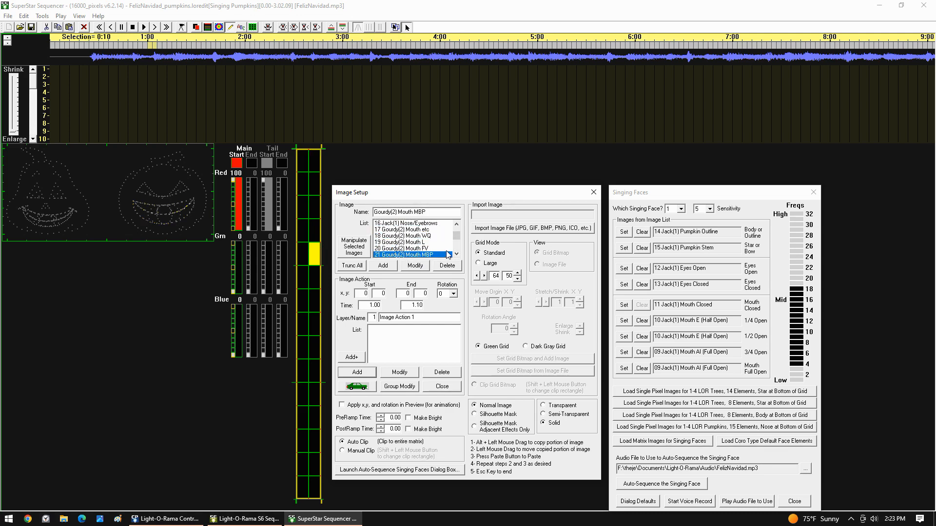
scroll(458, 247, "up", 5)
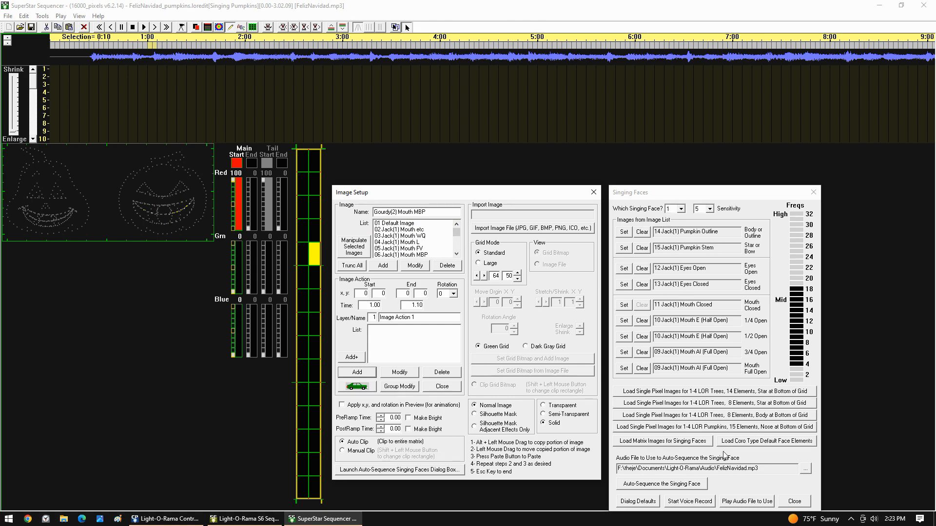
Auto-sequence singing face 1 using the audio file 01 - Feliz Navidad_Face1_RecordedVoice.wav
left_click(805, 468)
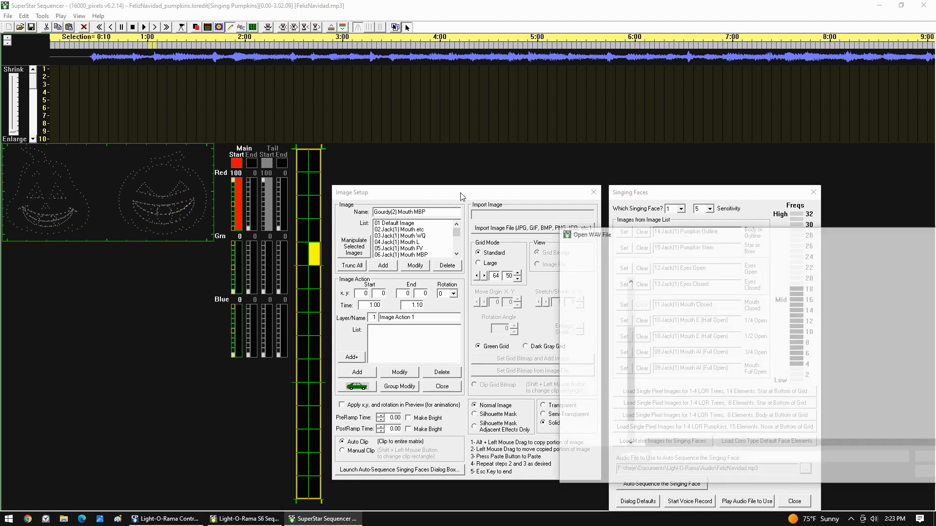
left_click(706, 316)
left_click_drag(829, 233, 673, 169)
left_click(780, 408)
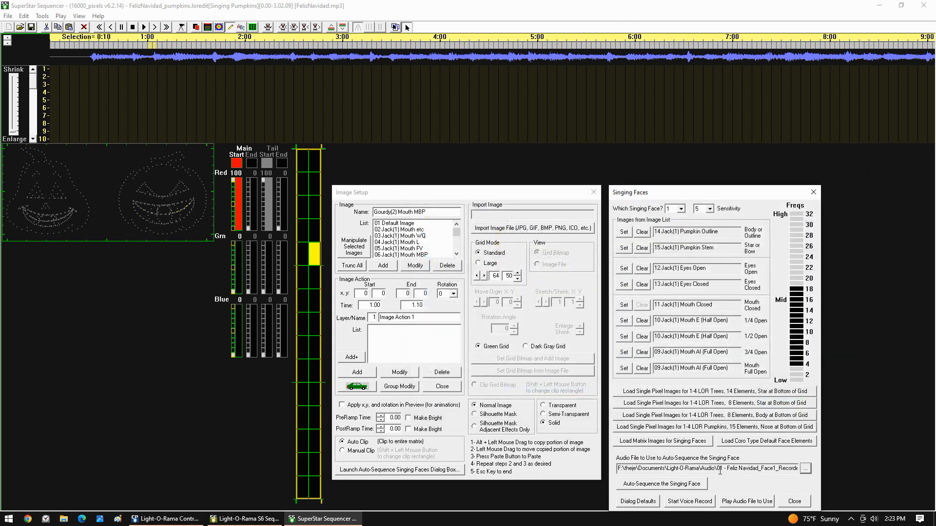
left_click(687, 485)
Advance the timeline to the first sung section, play back the Jack pumpkin's effects, and stop playback
left_click(155, 28)
left_click(155, 28)
left_click(155, 28)
left_click(155, 28)
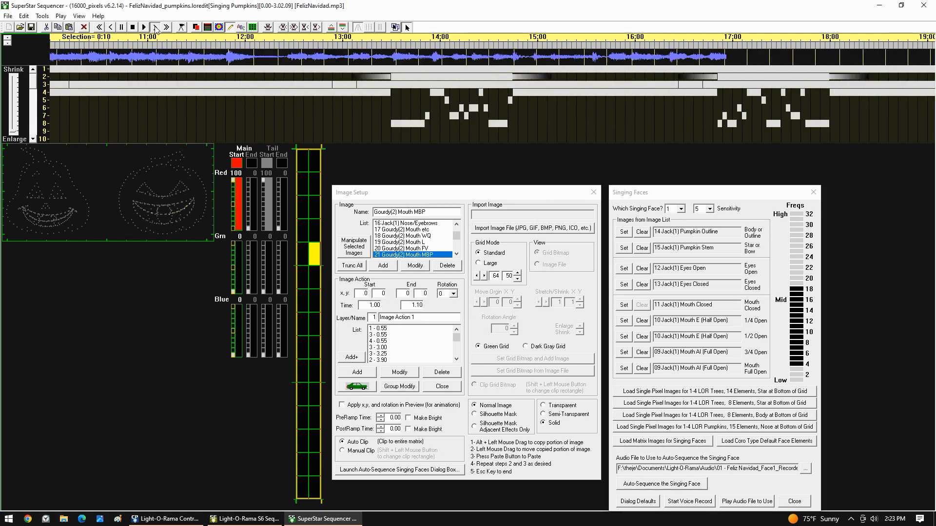
left_click(155, 28)
left_click(143, 27)
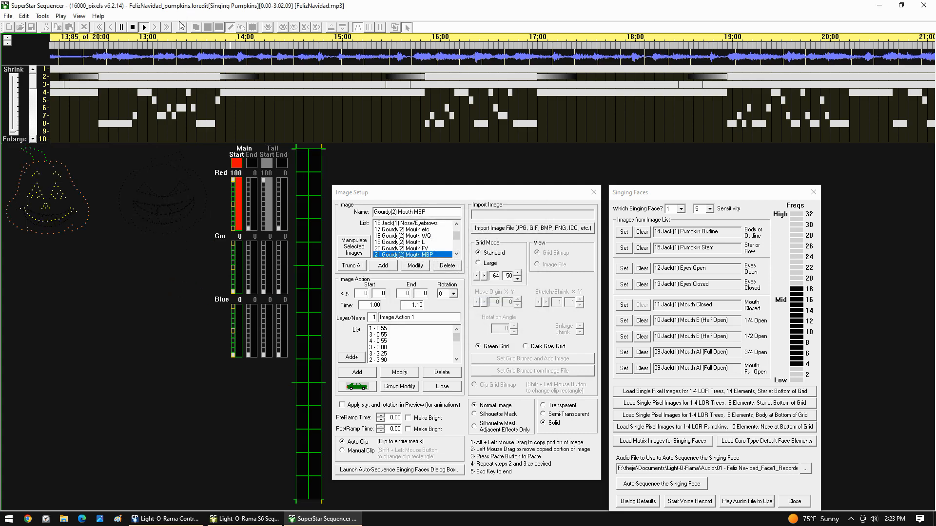
left_click(132, 28)
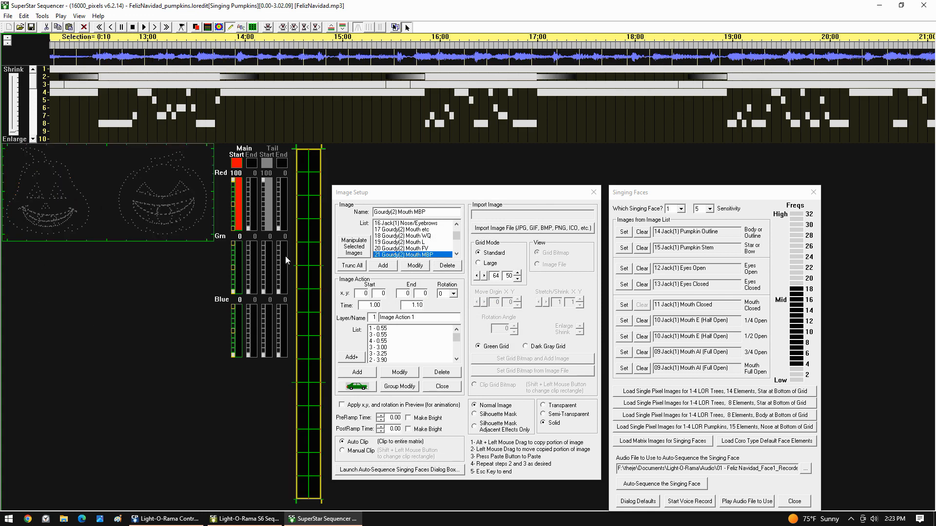
Select singing face 2 and auto-sequence it with the audio file 01 - Feliz Navidad_Face1_RecordedVoice.wav
left_click(681, 208)
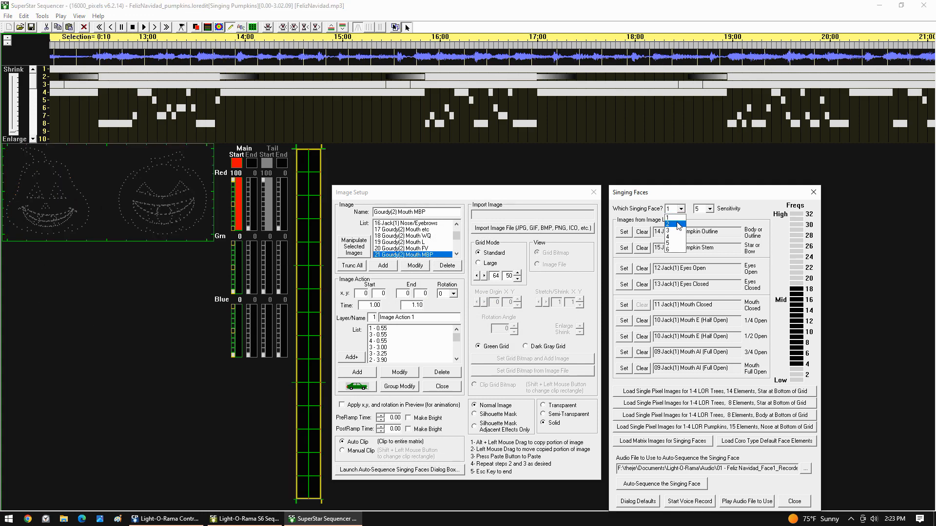
left_click(678, 224)
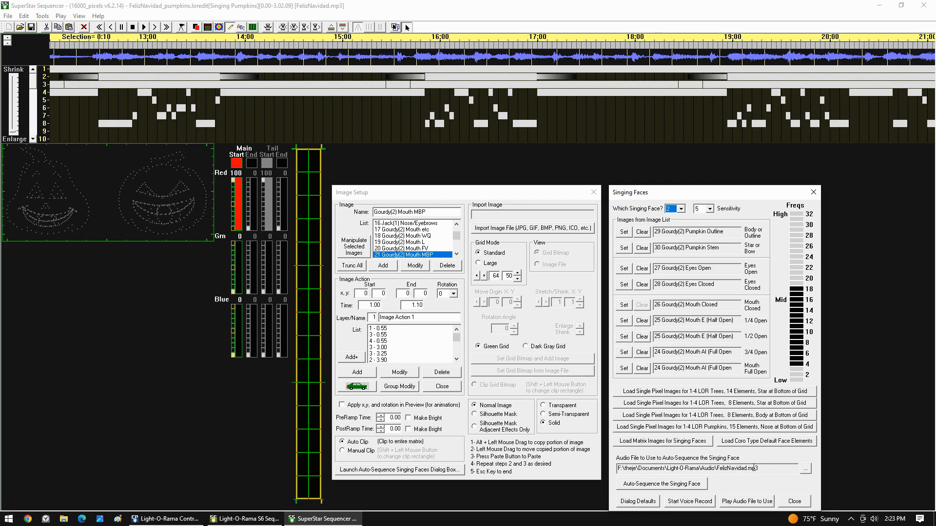
left_click(805, 469)
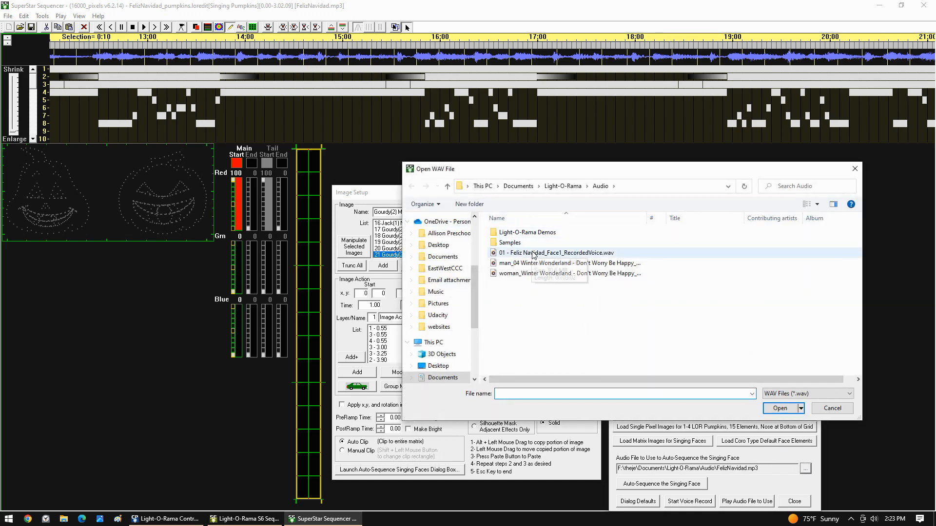
left_click(556, 253)
left_click(779, 408)
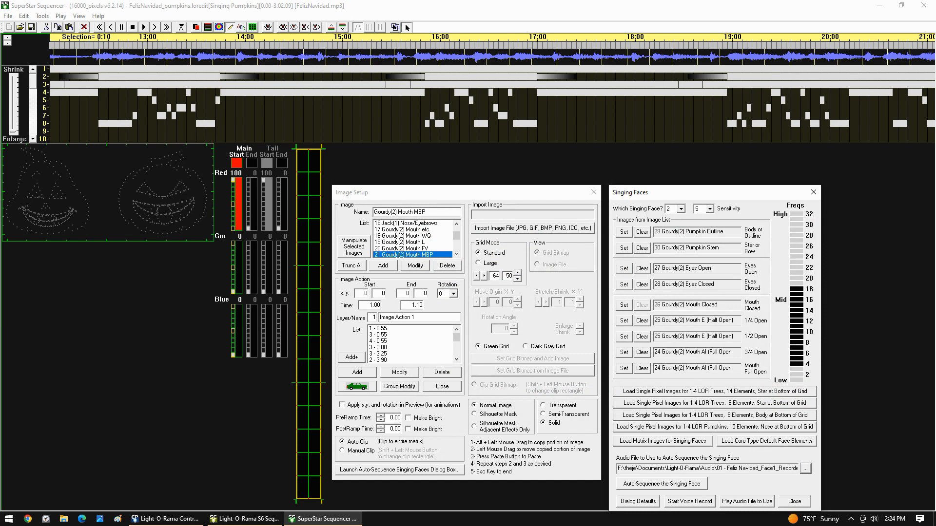
left_click(687, 485)
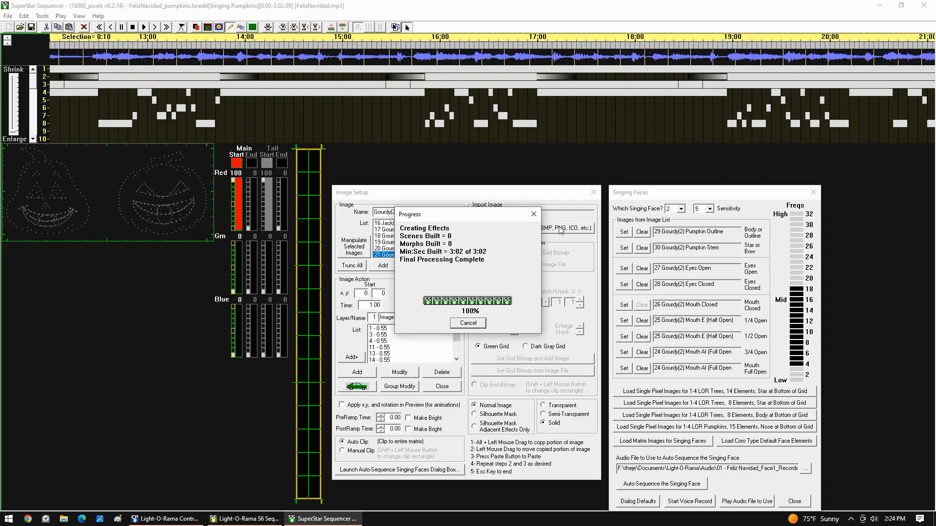
Shrink the timeline rows to fit the layers of both pumpkins, play back Jack and Gourdy together, and stop playback
left_click_drag(17, 134, 15, 100)
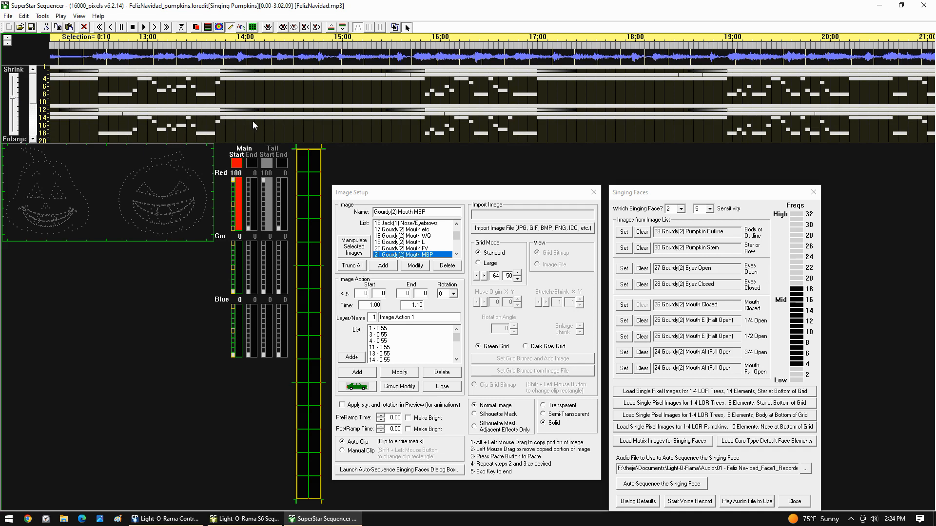
left_click(144, 28)
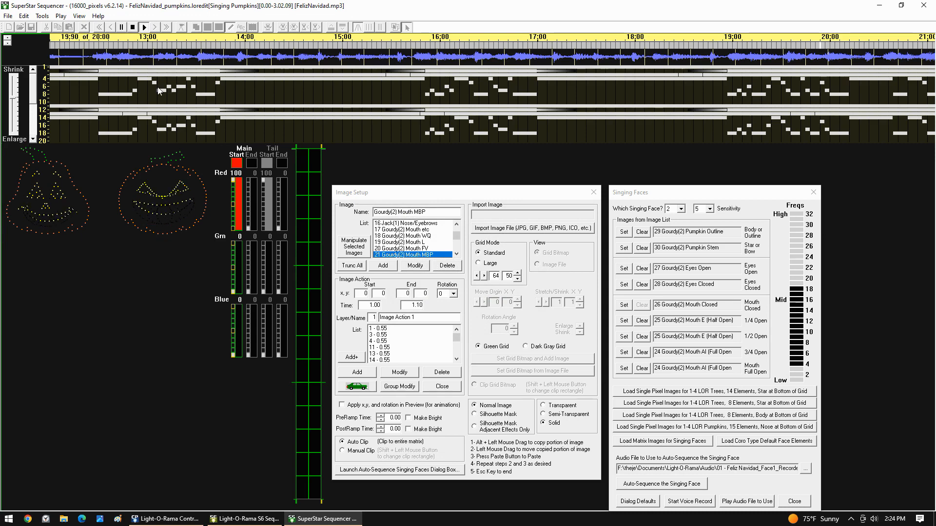
left_click(132, 27)
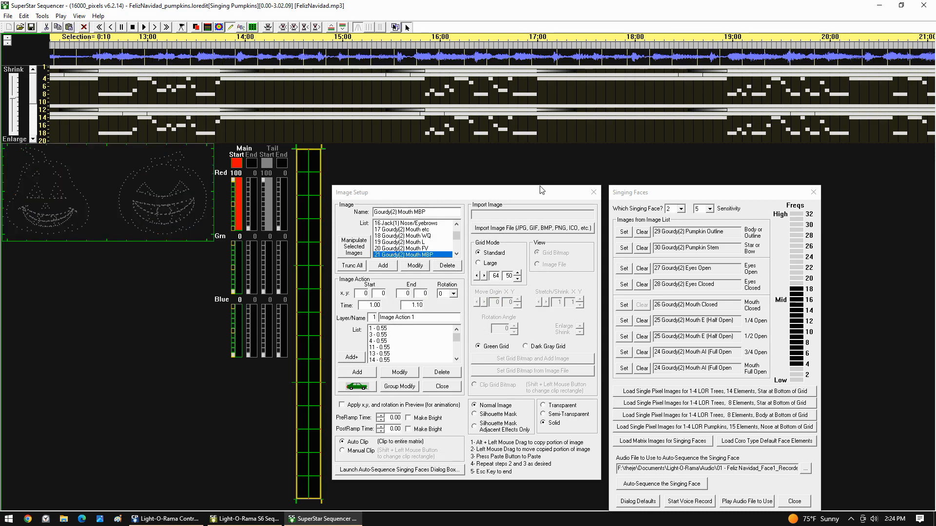